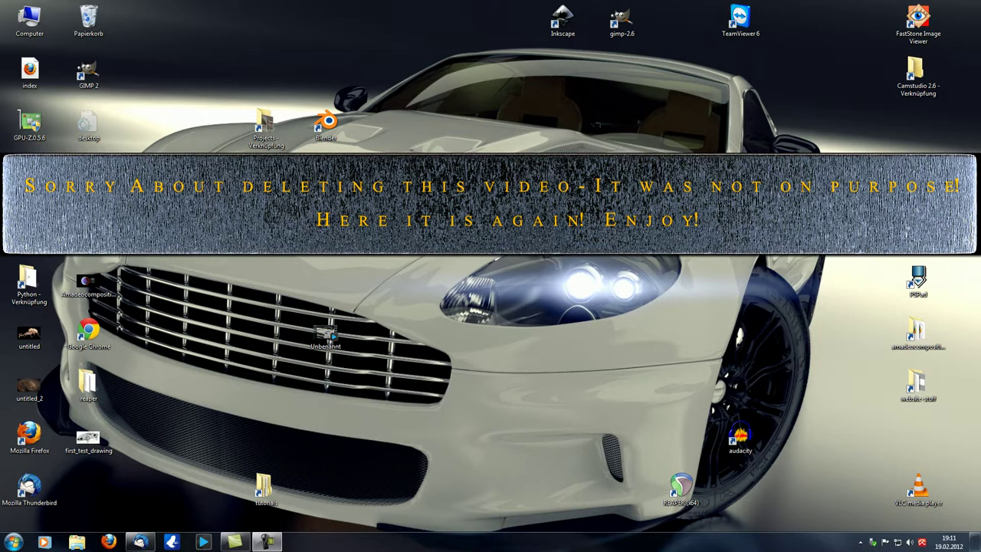
Start Blender and keep Blender Render as the render engine
{"action": "double_click", "coordinate": [326, 127]}
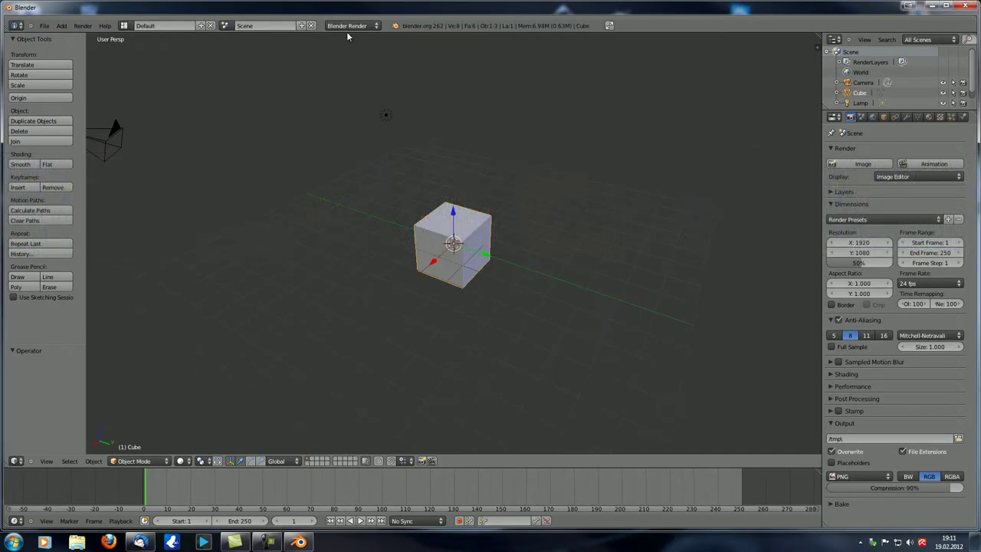
{"action": "left_click", "coordinate": [354, 27]}
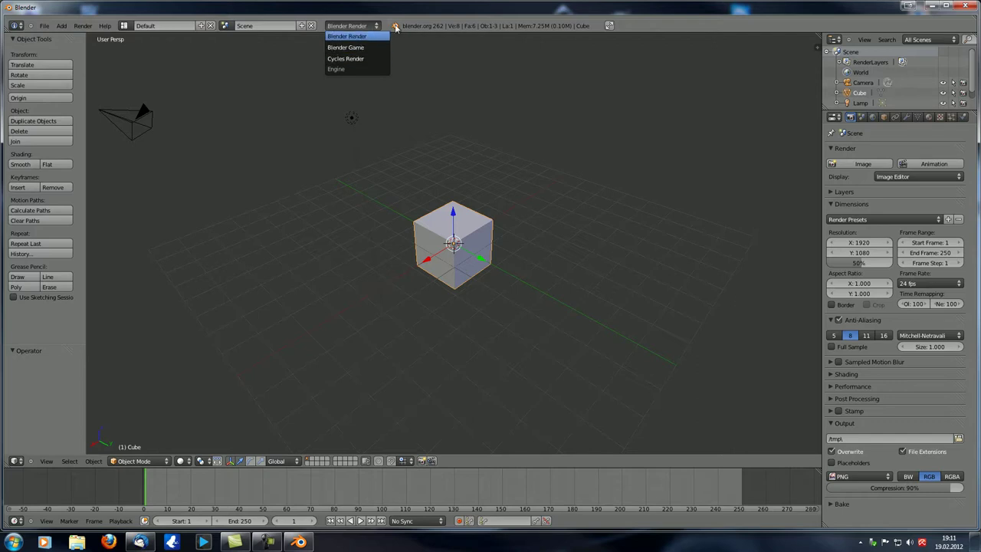
{"action": "left_click", "coordinate": [346, 36]}
{"action": "middle_click_drag", "start_coordinate": [706, 204], "coordinate": [758, 194]}
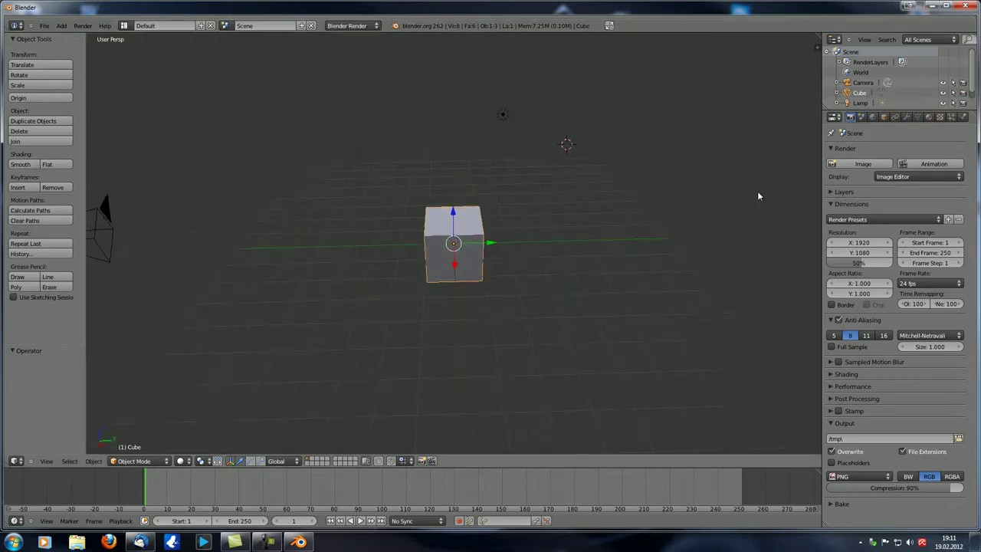
Show the scene properties and collapse the Units, Keying Sets, Gravity and Simplify sections
{"action": "left_click", "coordinate": [862, 118]}
{"action": "left_click", "coordinate": [835, 218]}
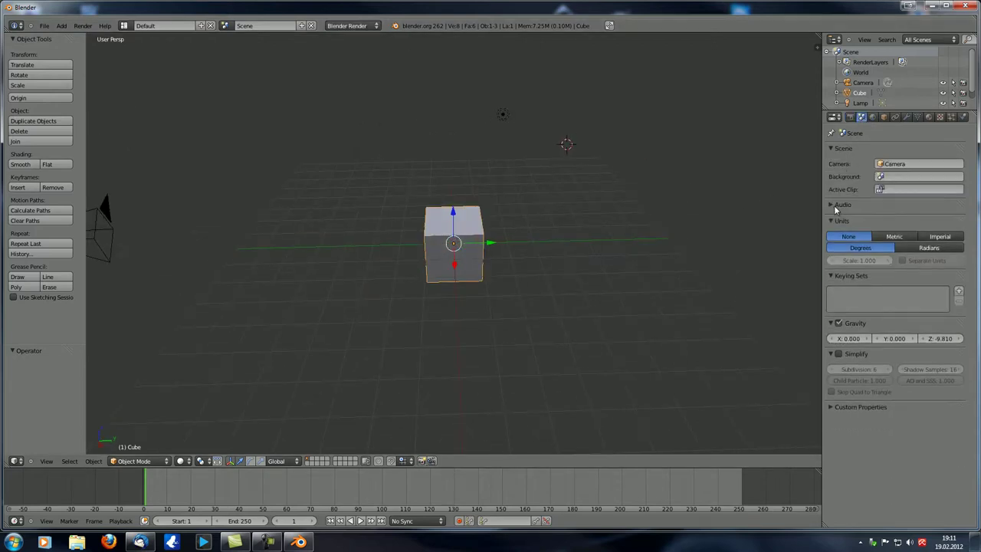
{"action": "left_click", "coordinate": [835, 218]}
{"action": "left_click", "coordinate": [832, 229]}
{"action": "left_click", "coordinate": [831, 242]}
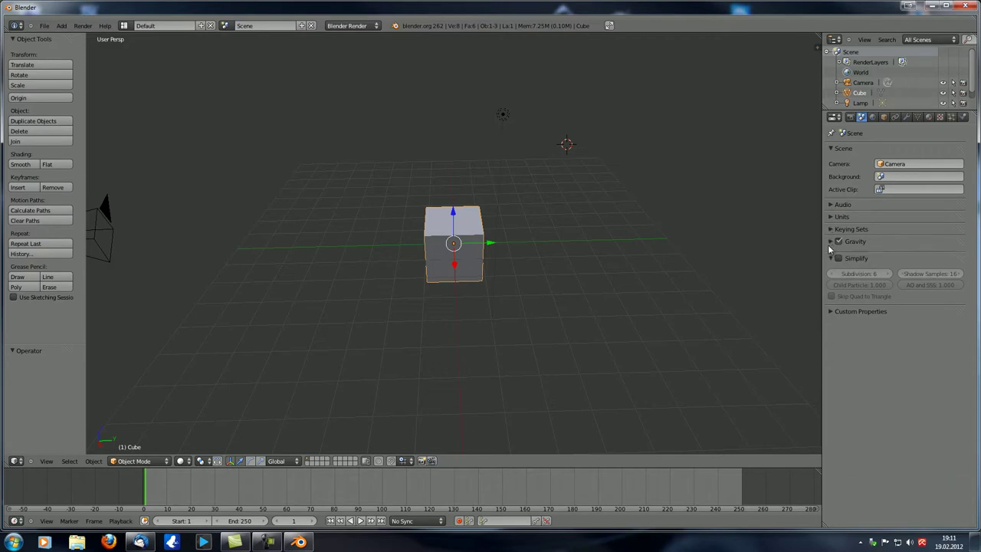
{"action": "left_click", "coordinate": [832, 254]}
Render the default cube from the original scene camera and return to the 3D view
{"action": "middle_click_drag", "start_coordinate": [690, 253], "coordinate": [649, 189]}
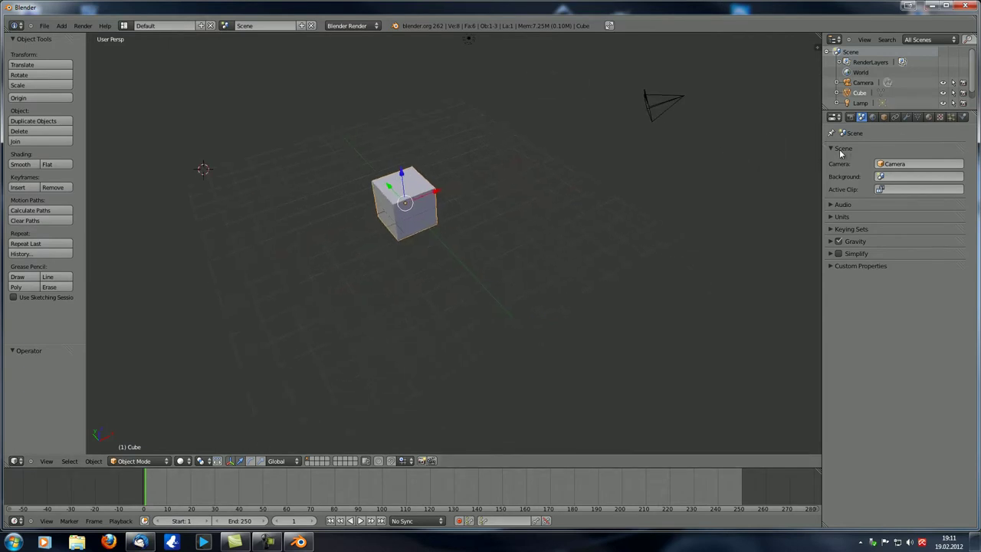
{"action": "middle_click_drag", "start_coordinate": [432, 218], "coordinate": [568, 247]}
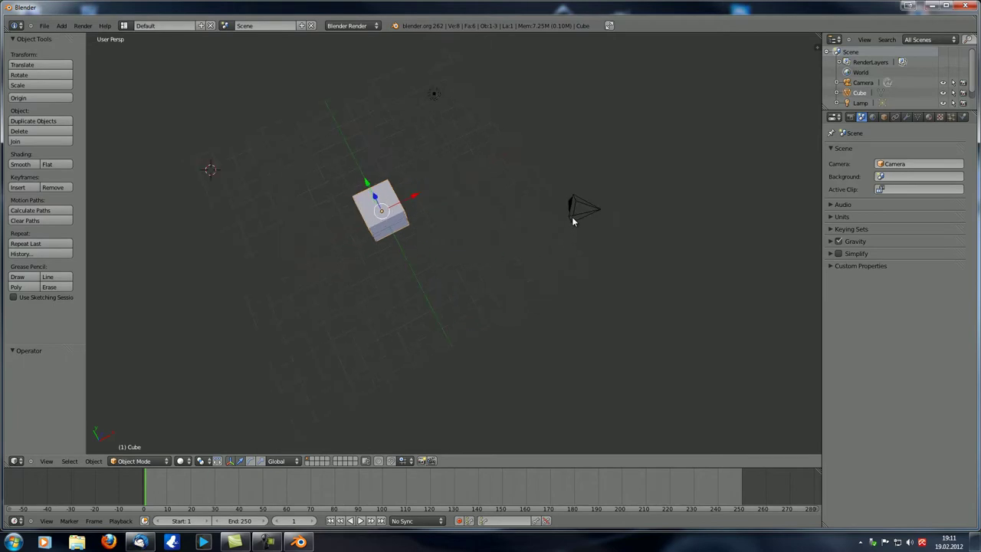
{"action": "middle_click_drag", "start_coordinate": [408, 235], "coordinate": [472, 190]}
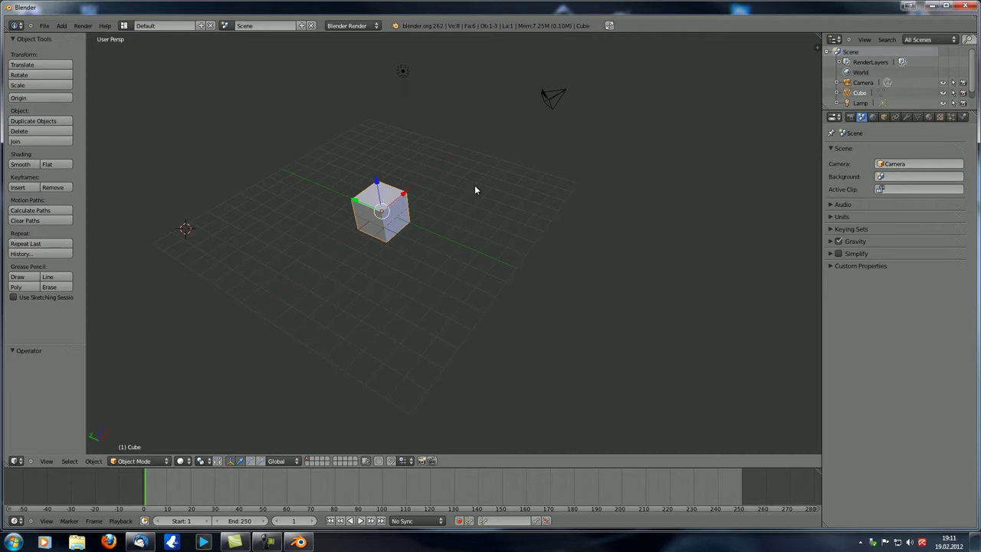
{"action": "key", "text": "F12"}
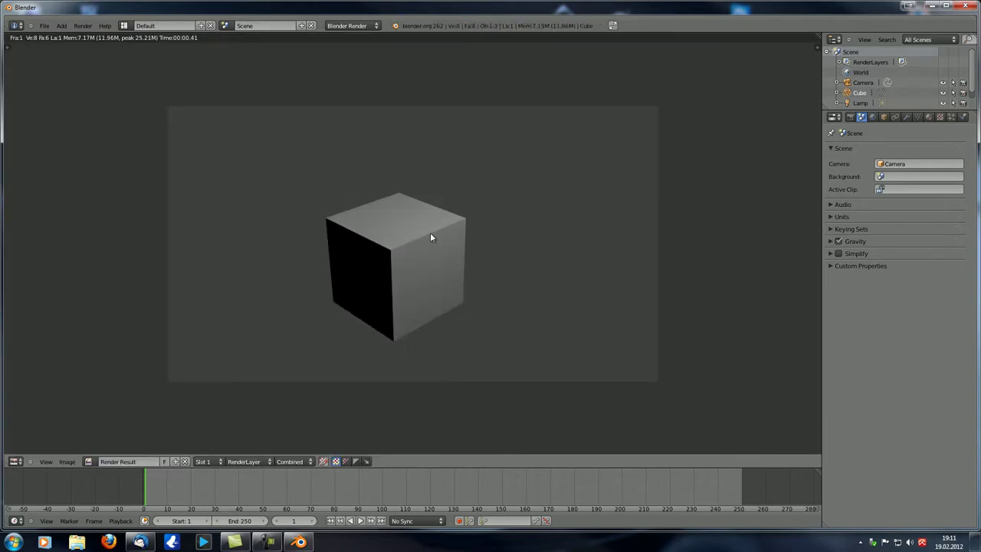
{"action": "key", "text": "Escape"}
{"action": "middle_click_drag", "start_coordinate": [408, 266], "coordinate": [426, 233]}
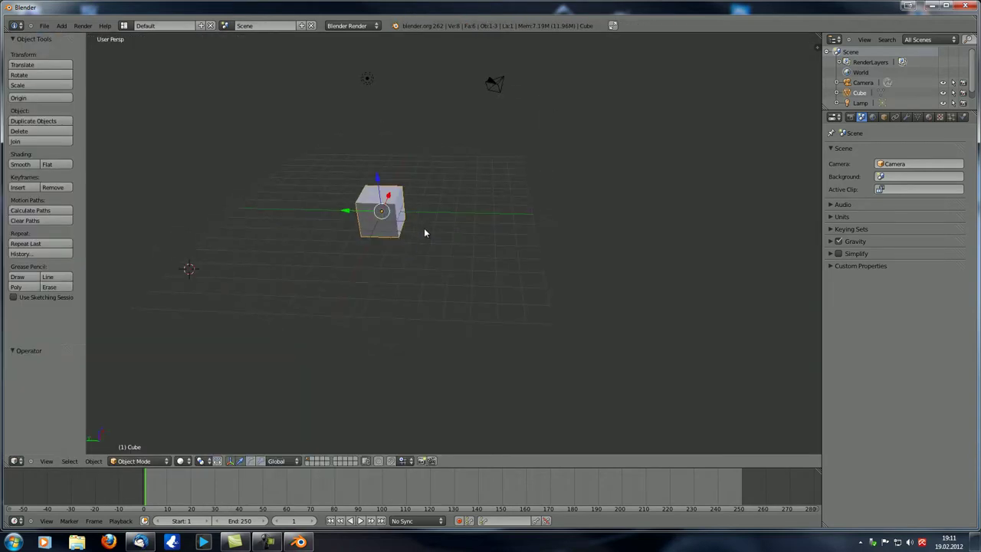
Duplicate the camera in top view, move the copy about -12.9 units along X, and rotate it about 85° toward the cube
{"action": "middle_click_drag", "start_coordinate": [508, 151], "coordinate": [473, 186]}
{"action": "right_click", "coordinate": [554, 99]}
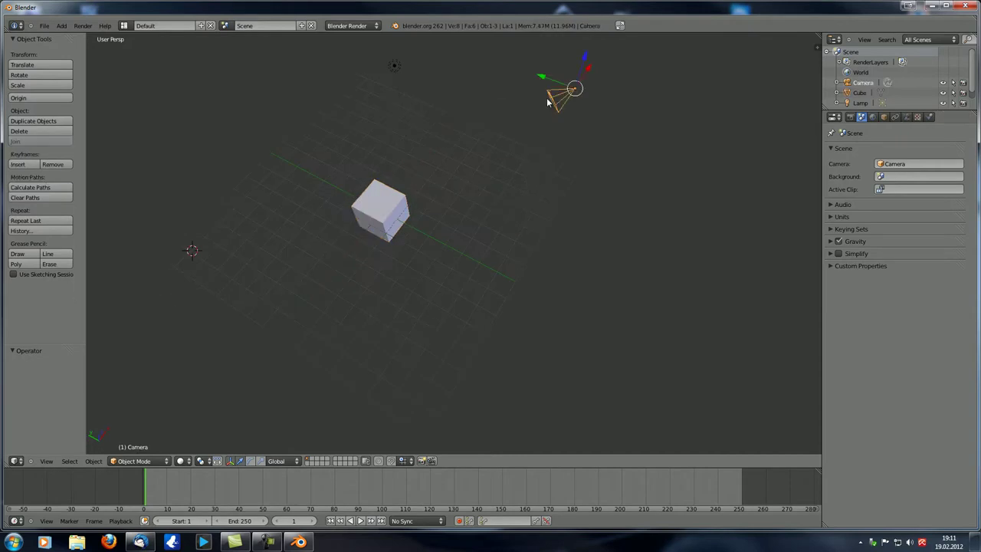
{"action": "middle_click_drag", "start_coordinate": [552, 99], "coordinate": [518, 110]}
{"action": "key", "text": "KP_7"}
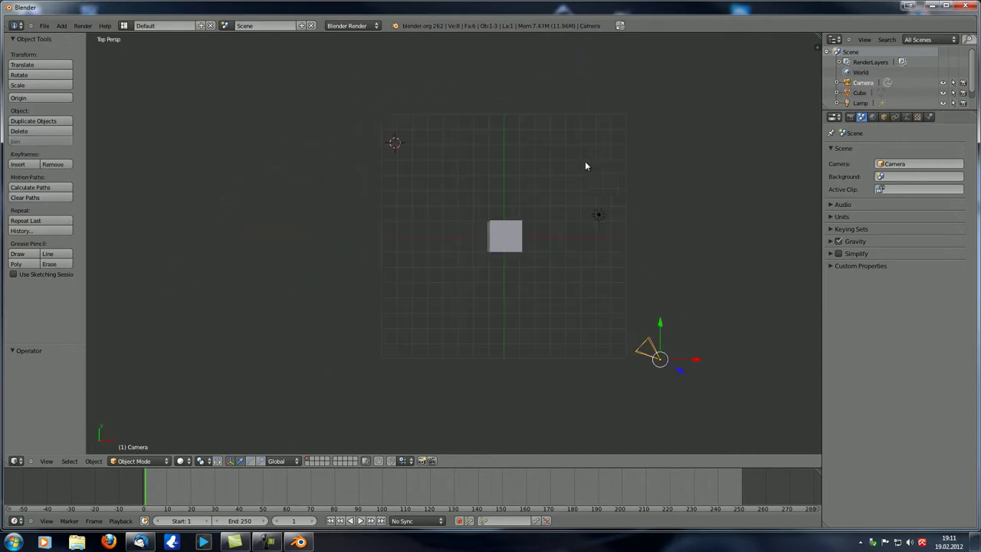
{"action": "scroll", "coordinate": [457, 146], "scroll_direction": "up", "scroll_amount": 3}
{"action": "scroll", "coordinate": [457, 147], "scroll_direction": "down", "scroll_amount": 5}
{"action": "middle_click_drag", "start_coordinate": [458, 146], "coordinate": [472, 172], "text": "shift"}
{"action": "key", "text": "shift+d"}
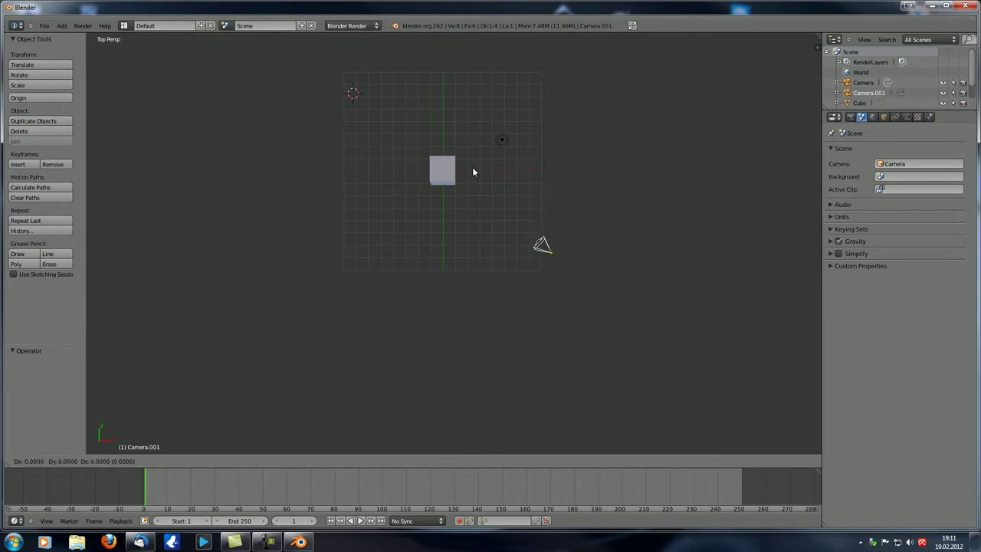
{"action": "left_click", "coordinate": [284, 169]}
{"action": "key", "text": "r"}
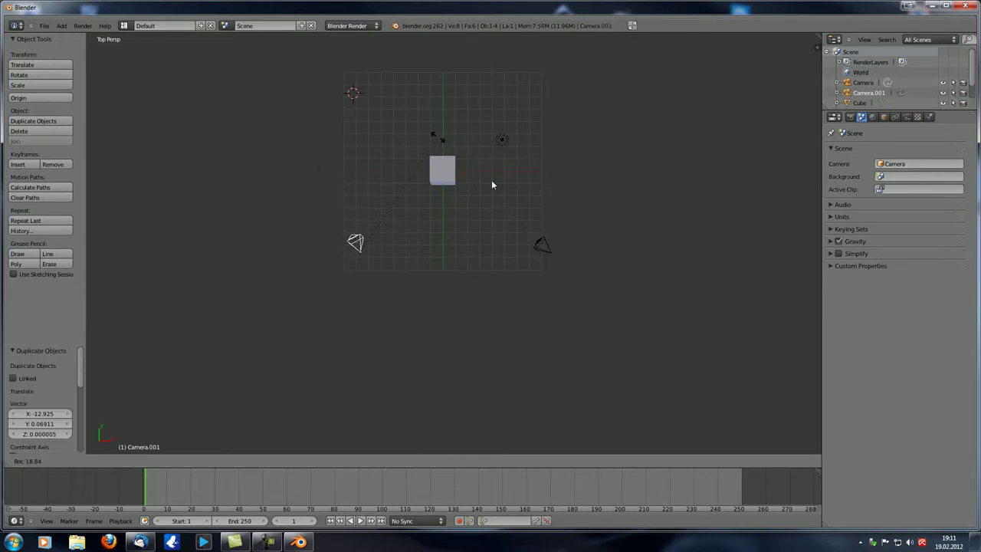
{"action": "left_click", "coordinate": [477, 276]}
{"action": "middle_click_drag", "start_coordinate": [477, 276], "coordinate": [512, 246]}
Render the scene with the original camera still active and return to the 3D view
{"action": "key", "text": "F12"}
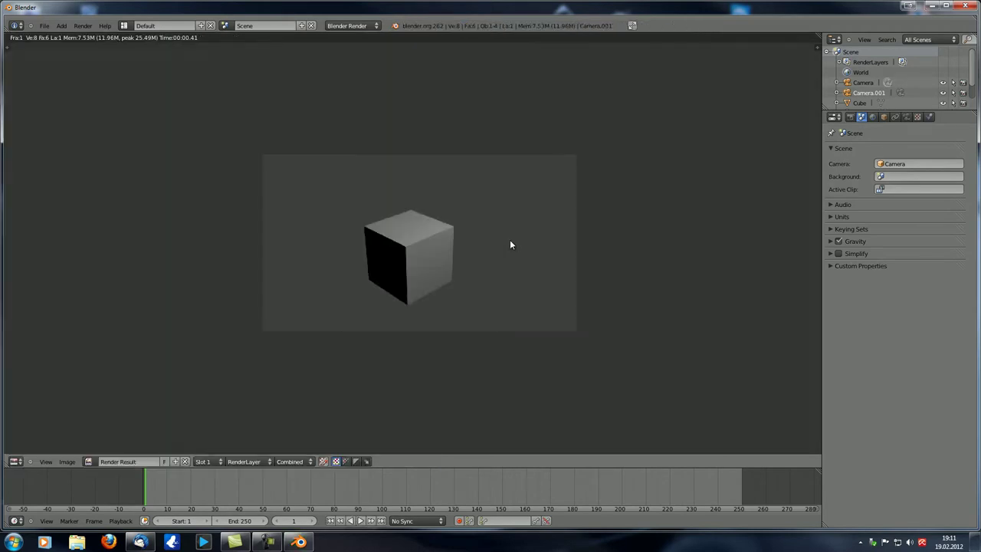
{"action": "key", "text": "Escape"}
{"action": "middle_click_drag", "start_coordinate": [463, 256], "coordinate": [283, 309]}
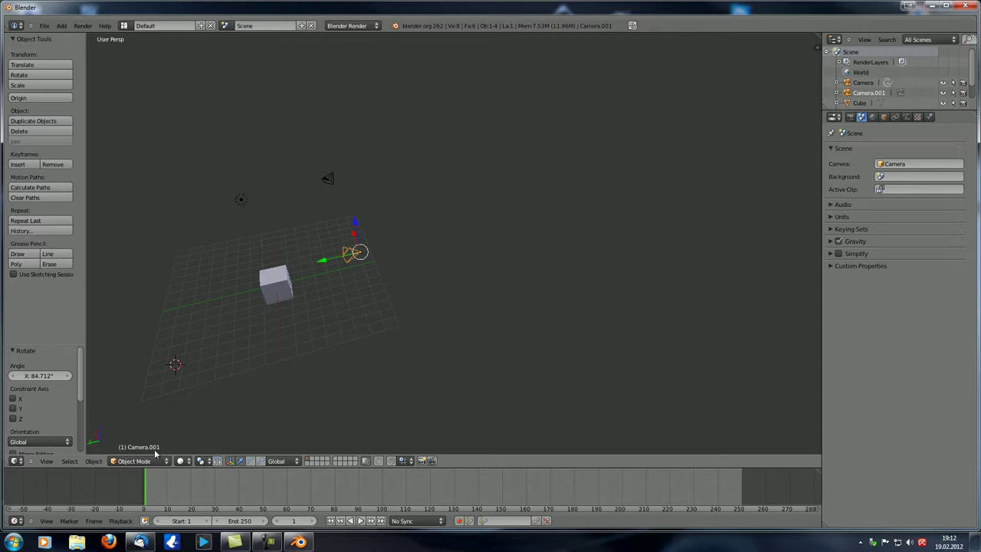
Set the active scene camera to Camera.001, render the cube from it, and return to the 3D view
{"action": "left_click", "coordinate": [894, 164]}
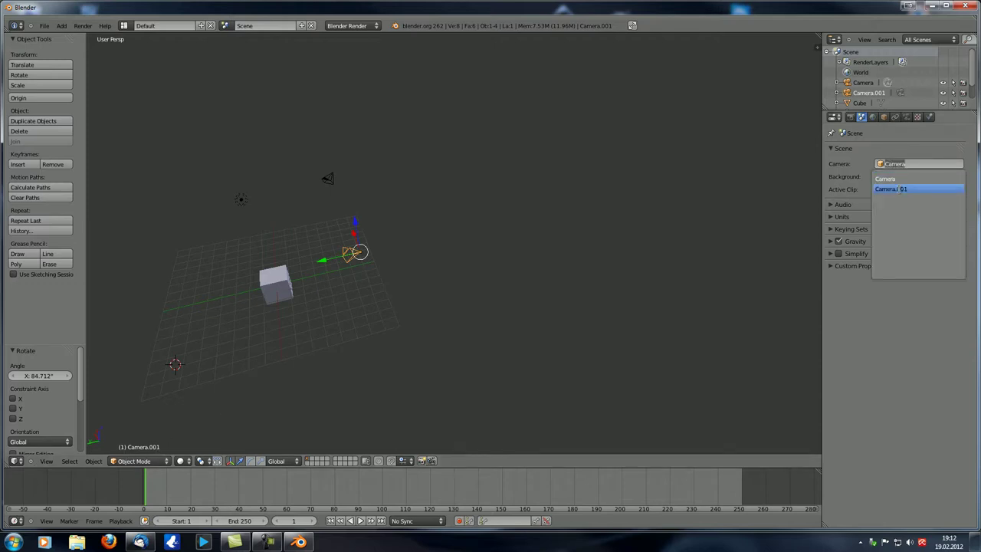
{"action": "left_click", "coordinate": [899, 188]}
{"action": "middle_click_drag", "start_coordinate": [376, 276], "coordinate": [314, 288]}
{"action": "key", "text": "F12"}
{"action": "scroll", "coordinate": [381, 317], "scroll_direction": "up", "scroll_amount": 2}
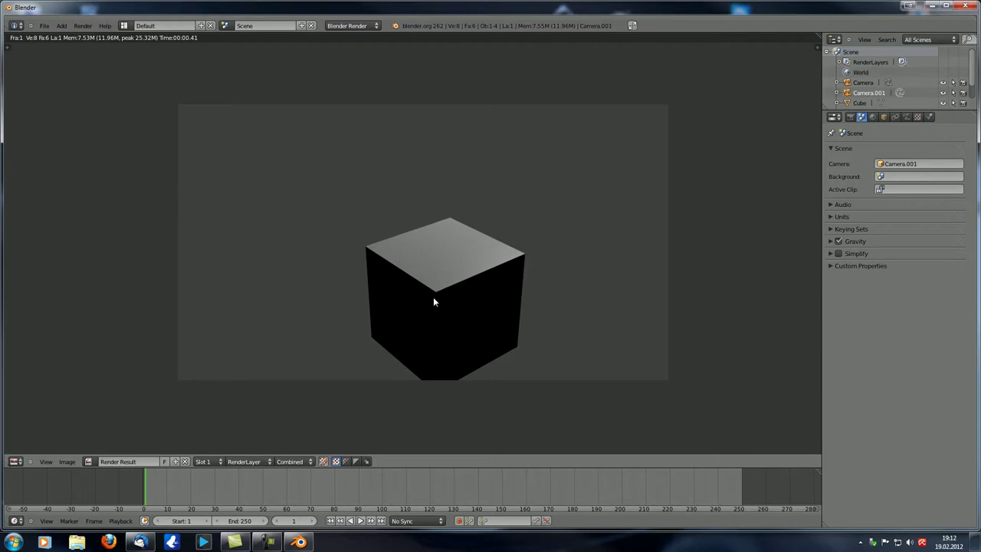
{"action": "key", "text": "Escape"}
Delete the duplicated camera from the scene
{"action": "middle_click_drag", "start_coordinate": [414, 310], "coordinate": [371, 286]}
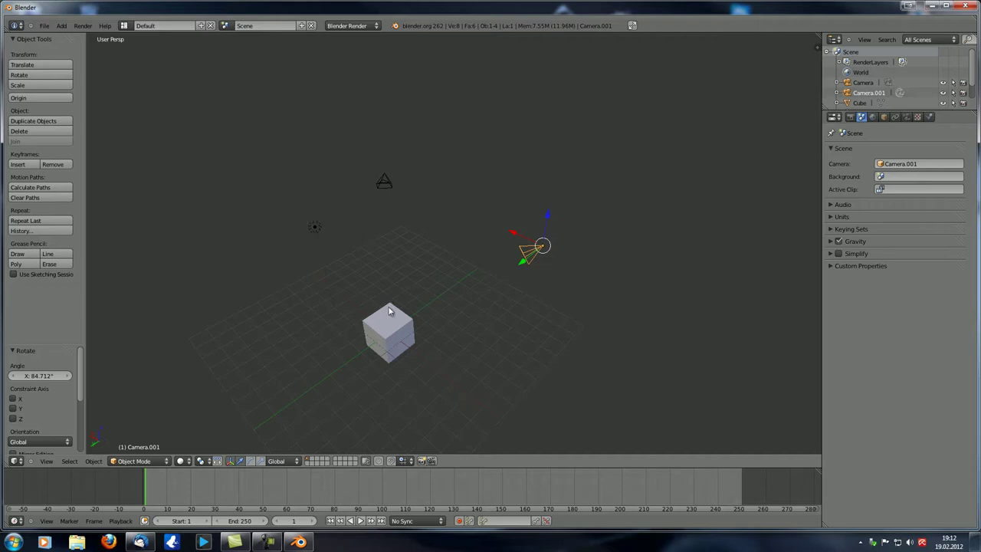
{"action": "middle_click_drag", "start_coordinate": [422, 348], "coordinate": [576, 254]}
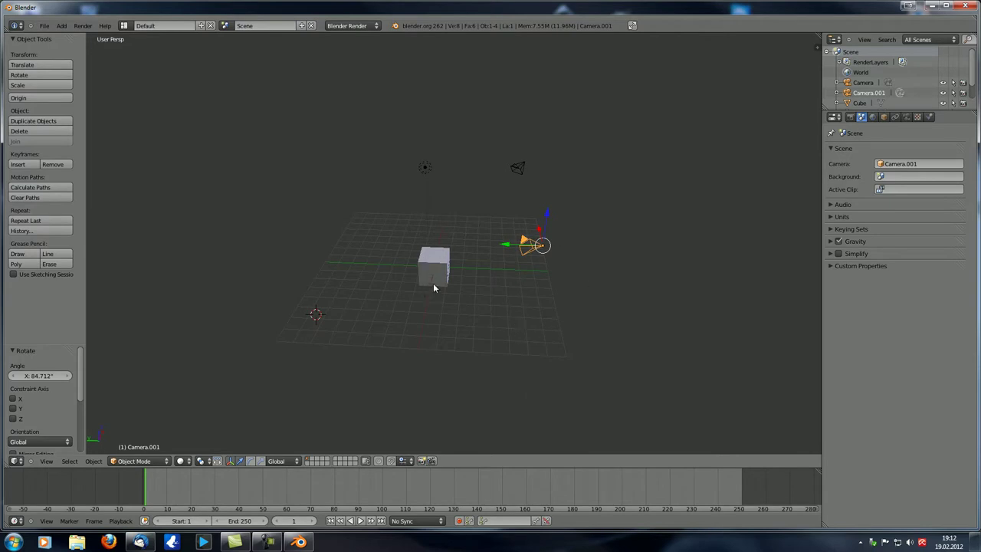
{"action": "middle_click_drag", "start_coordinate": [385, 287], "coordinate": [424, 291]}
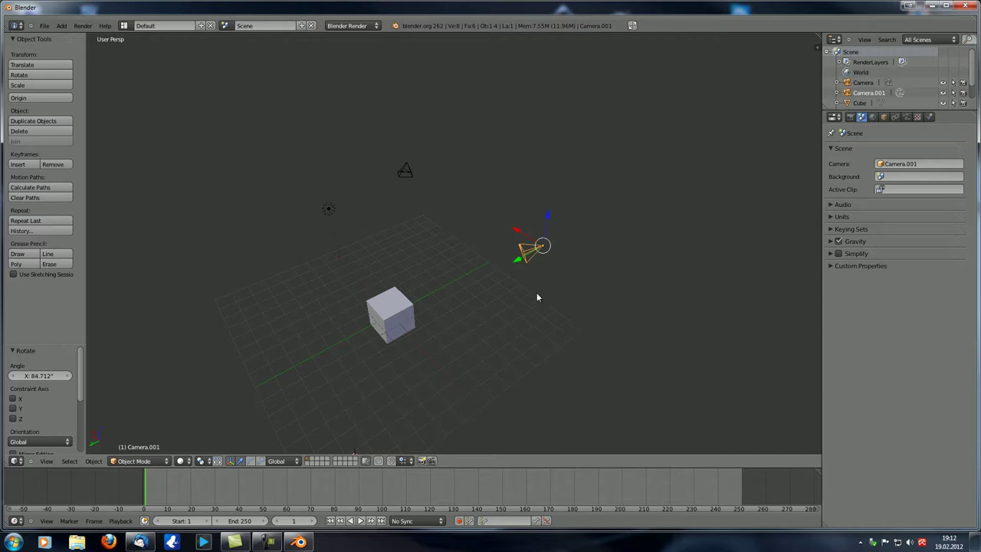
{"action": "middle_click_drag", "start_coordinate": [537, 298], "coordinate": [471, 235]}
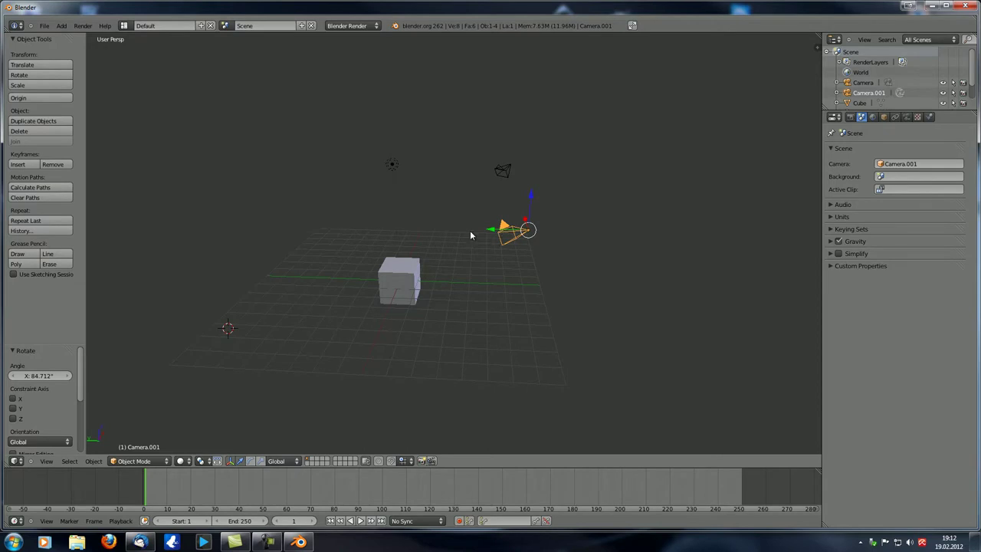
{"action": "key", "text": "Delete"}
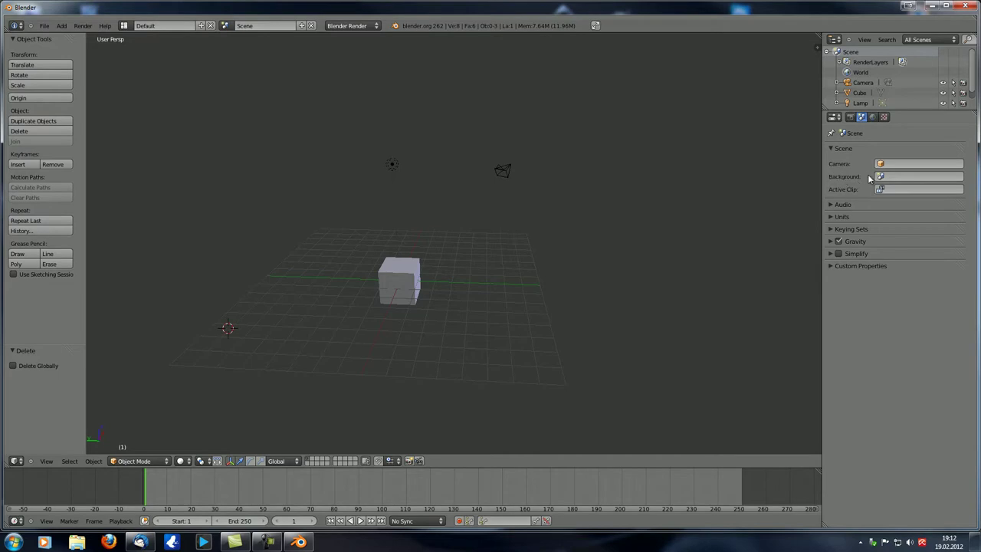
{"action": "middle_click_drag", "start_coordinate": [561, 317], "coordinate": [460, 265]}
Check the choices for the background scene and create a new empty scene of type New
{"action": "left_click", "coordinate": [881, 176]}
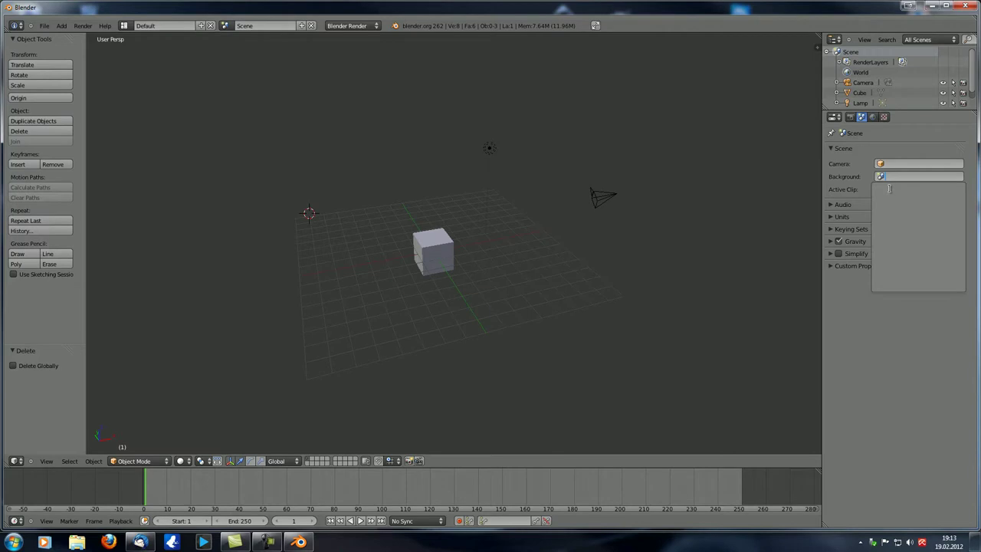
{"action": "middle_click_drag", "start_coordinate": [541, 242], "coordinate": [558, 232]}
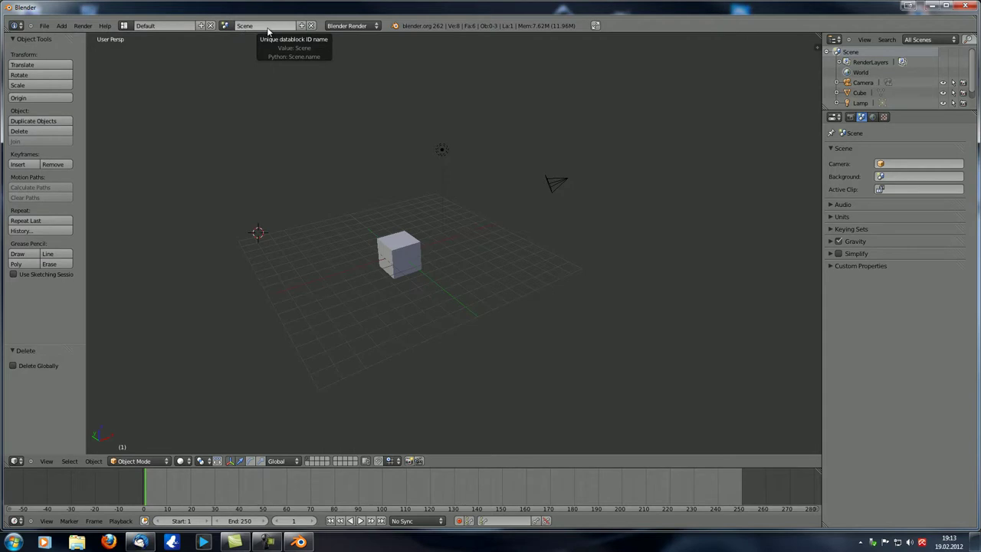
{"action": "left_click", "coordinate": [225, 26]}
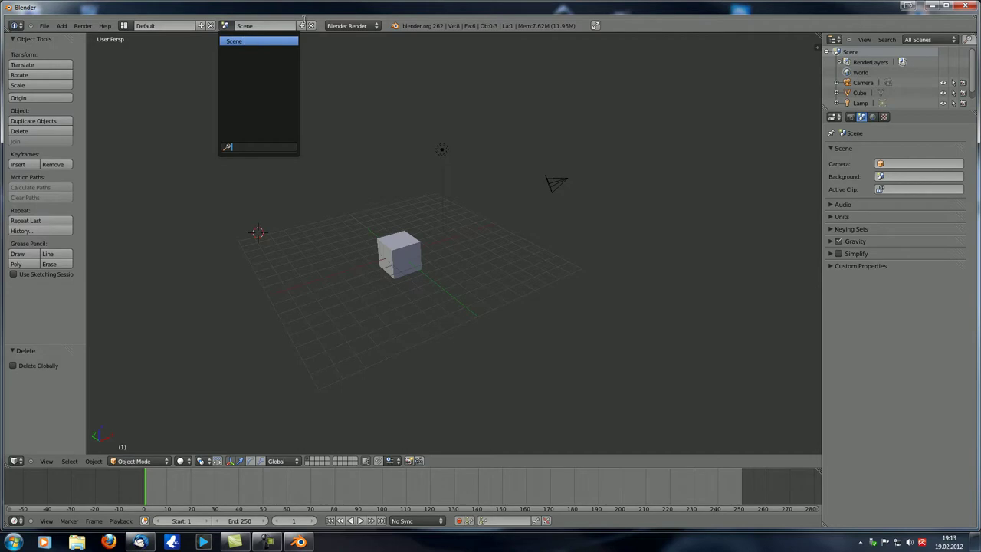
{"action": "left_click", "coordinate": [303, 23]}
{"action": "left_click", "coordinate": [303, 27]}
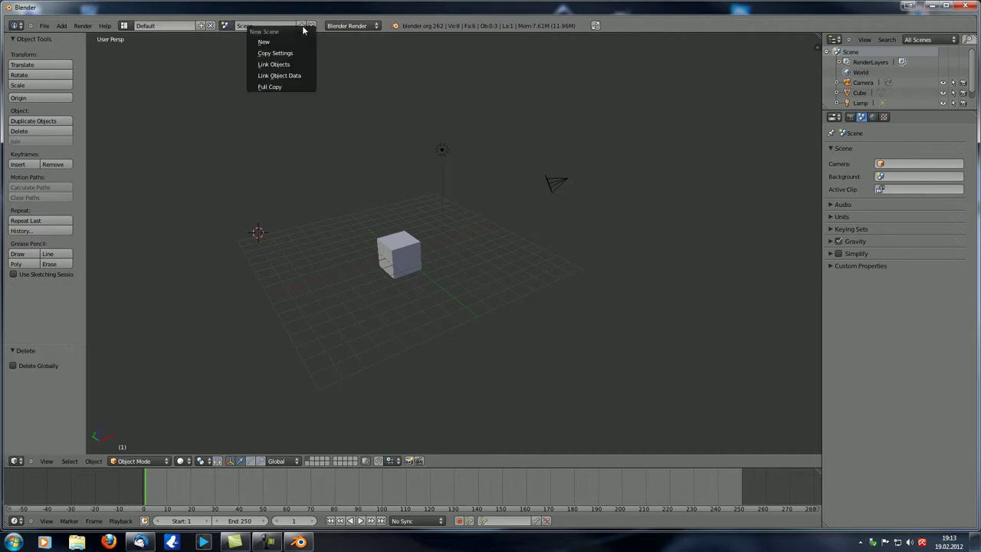
{"action": "left_click", "coordinate": [281, 39]}
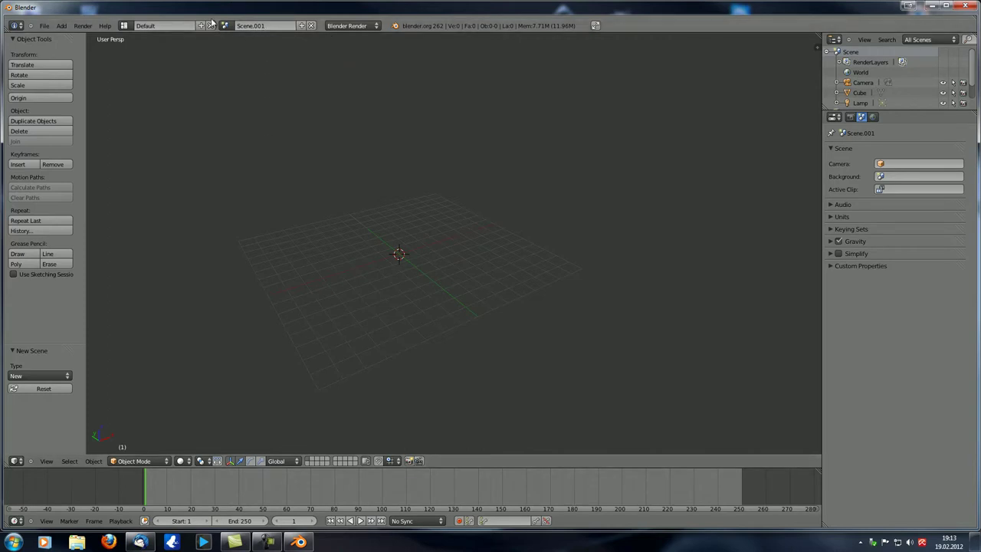
Add a plane, lower it about 0.92 units along Z, and scale it up past the grid as a floor
{"action": "middle_click_drag", "start_coordinate": [443, 217], "coordinate": [394, 247]}
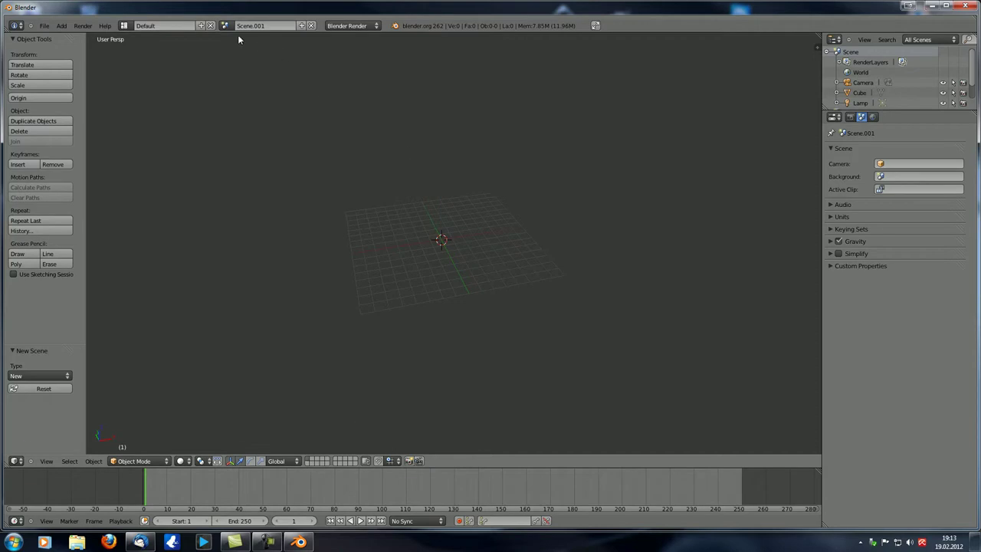
{"action": "key", "text": "shift+a"}
{"action": "mouse_move", "coordinate": [366, 233]}
{"action": "left_click", "coordinate": [420, 231]}
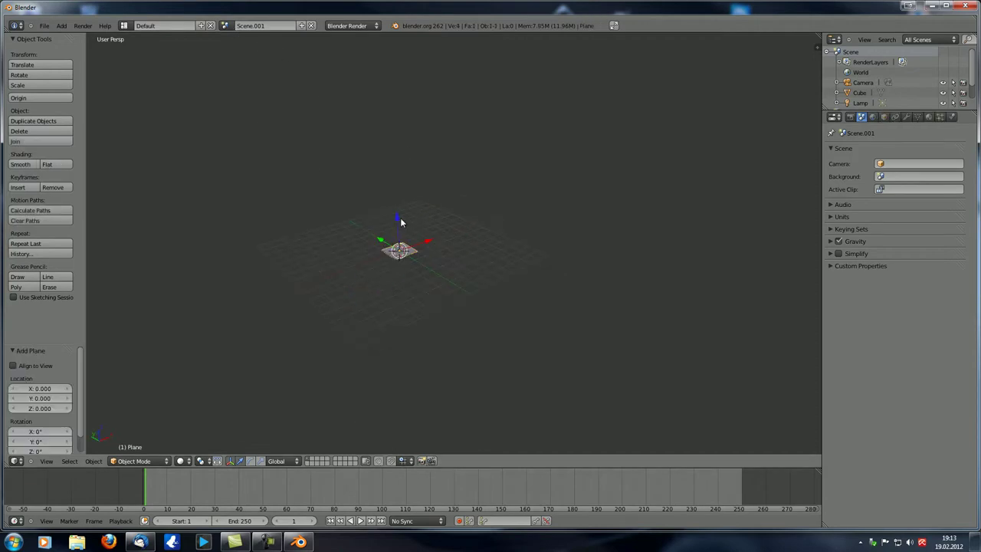
{"action": "key", "text": "g"}
{"action": "key", "text": "z"}
{"action": "left_click", "coordinate": [405, 230]}
{"action": "key", "text": "s"}
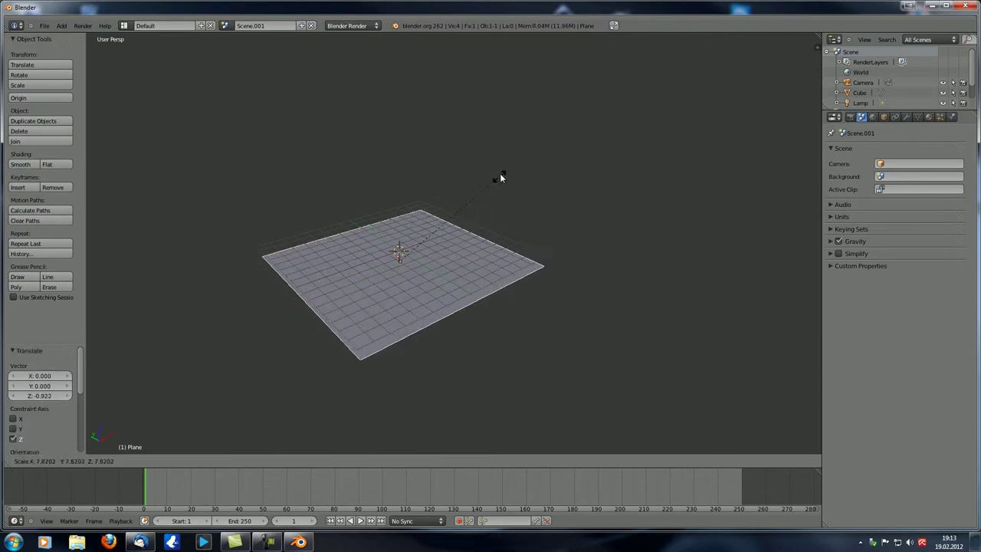
{"action": "left_click", "coordinate": [516, 167]}
Add a second plane, rotate it 90° about X, and scale it up by about 9.85
{"action": "key", "text": "shift+a"}
{"action": "mouse_move", "coordinate": [462, 225]}
{"action": "left_click", "coordinate": [496, 228]}
{"action": "key", "text": "r"}
{"action": "type", "text": "x"}
{"action": "type", "text": "90"}
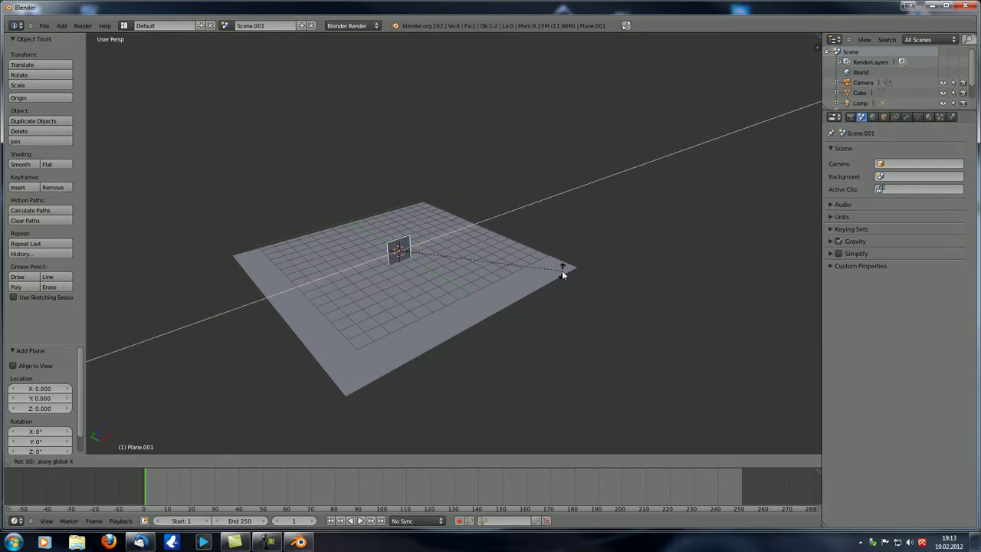
{"action": "key", "text": "Return"}
{"action": "key", "text": "s"}
{"action": "left_click", "coordinate": [739, 72]}
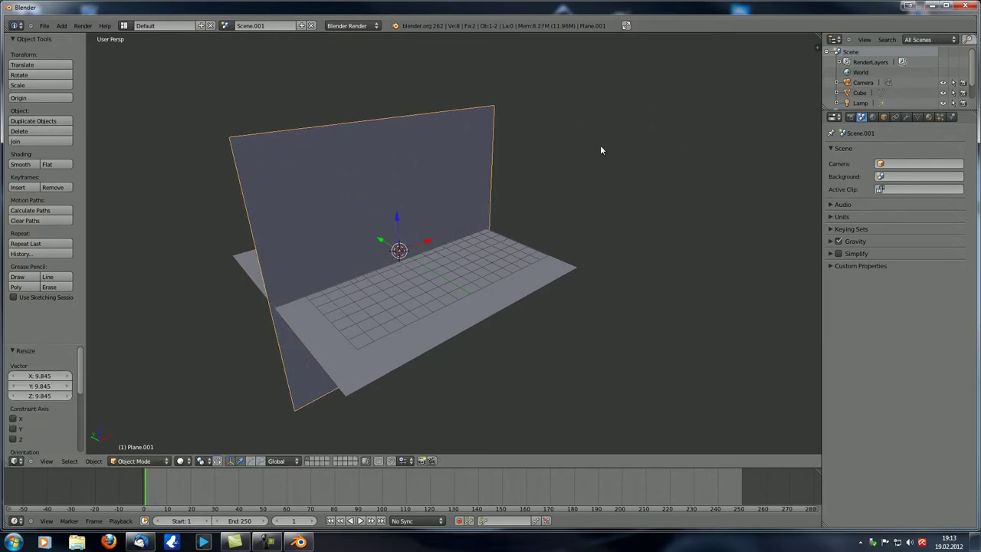
Move the upright plane about 8.4 units along Y and 8.6 units up Z as the floor's back wall
{"action": "key", "text": "g"}
{"action": "key", "text": "y"}
{"action": "left_click", "coordinate": [330, 213]}
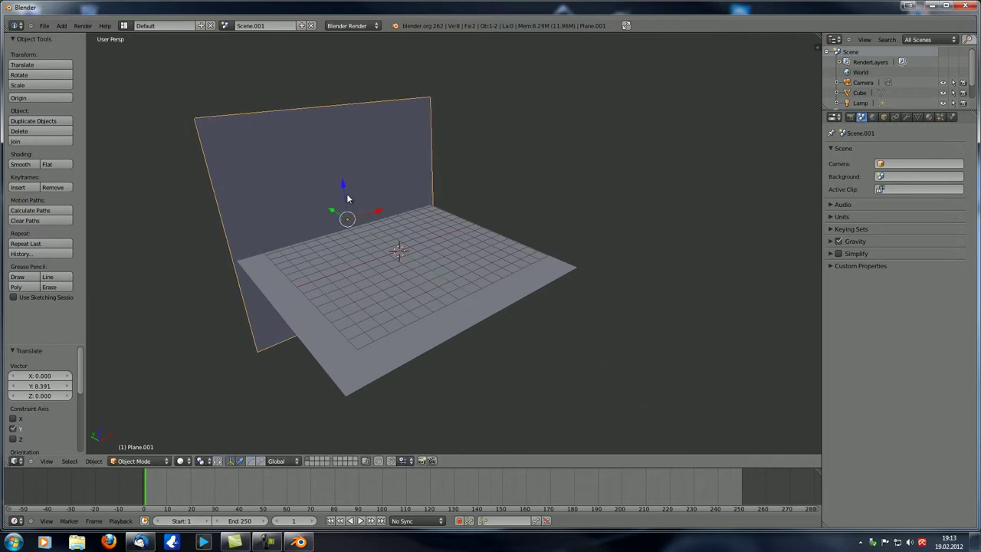
{"action": "key", "text": "g"}
{"action": "key", "text": "z"}
{"action": "left_click", "coordinate": [326, 92]}
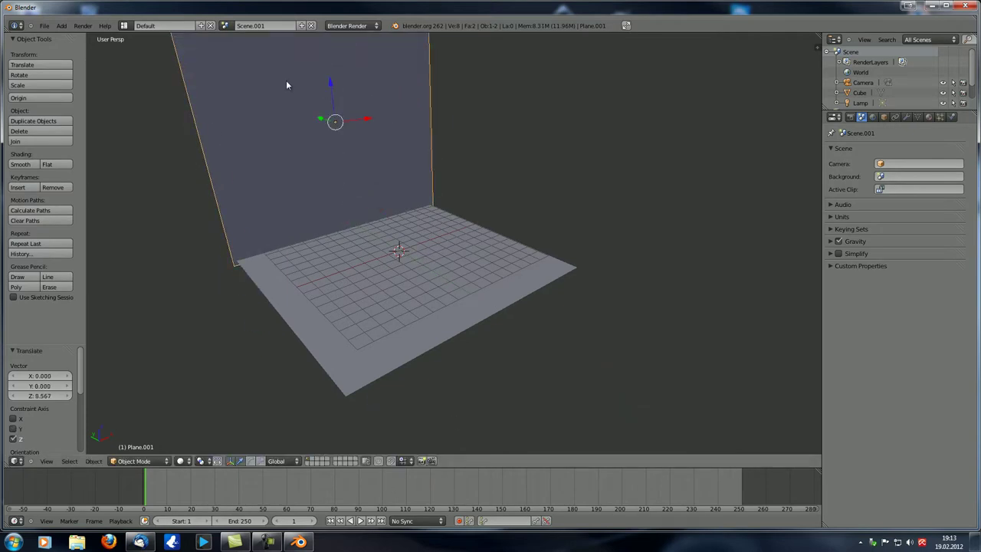
Switch back to the original scene and set Scene.001 as its background scene
{"action": "left_click", "coordinate": [225, 25]}
{"action": "left_click", "coordinate": [239, 40]}
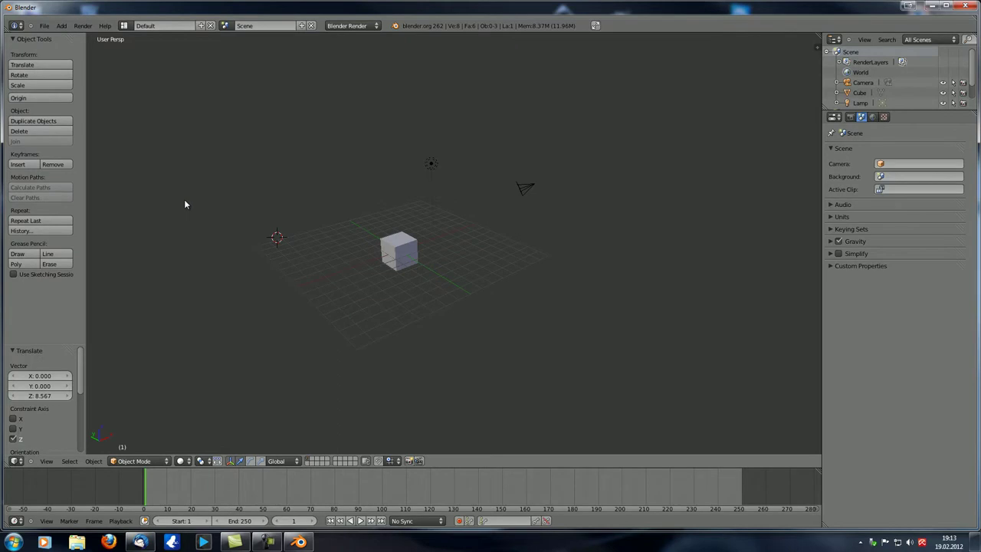
{"action": "scroll", "coordinate": [383, 230], "scroll_direction": "up", "scroll_amount": 3}
{"action": "middle_click_drag", "start_coordinate": [383, 230], "coordinate": [445, 248]}
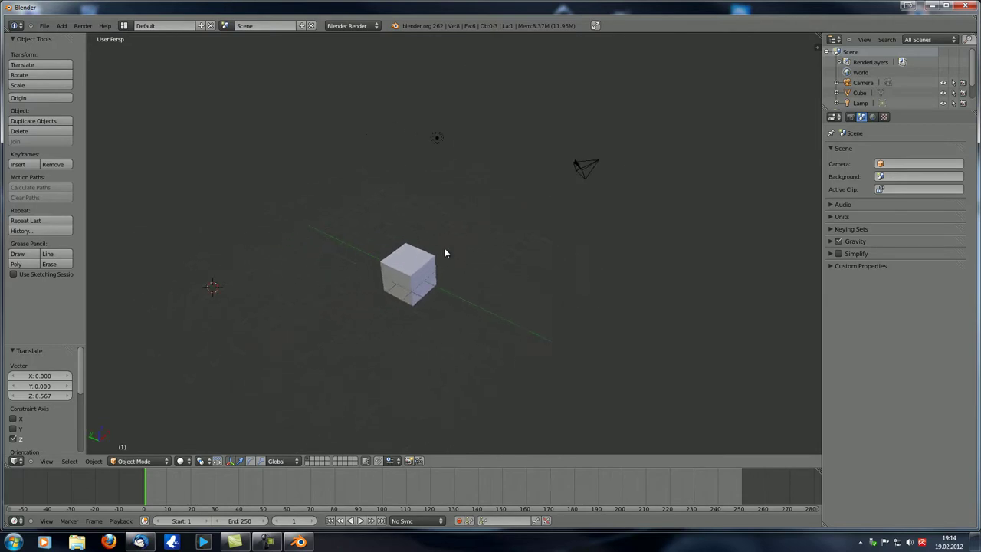
{"action": "left_click", "coordinate": [881, 177]}
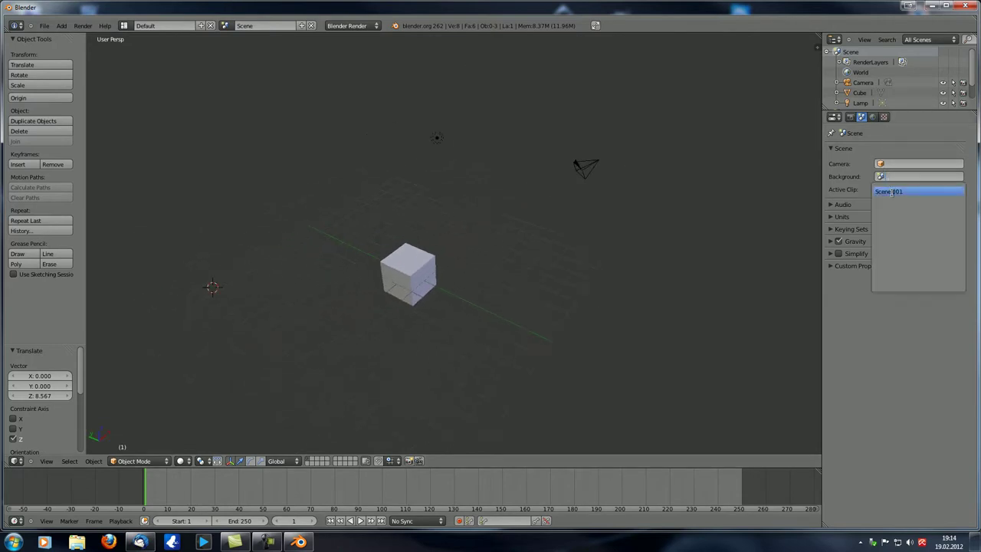
{"action": "left_click", "coordinate": [889, 191]}
{"action": "middle_click_drag", "start_coordinate": [414, 264], "coordinate": [385, 280]}
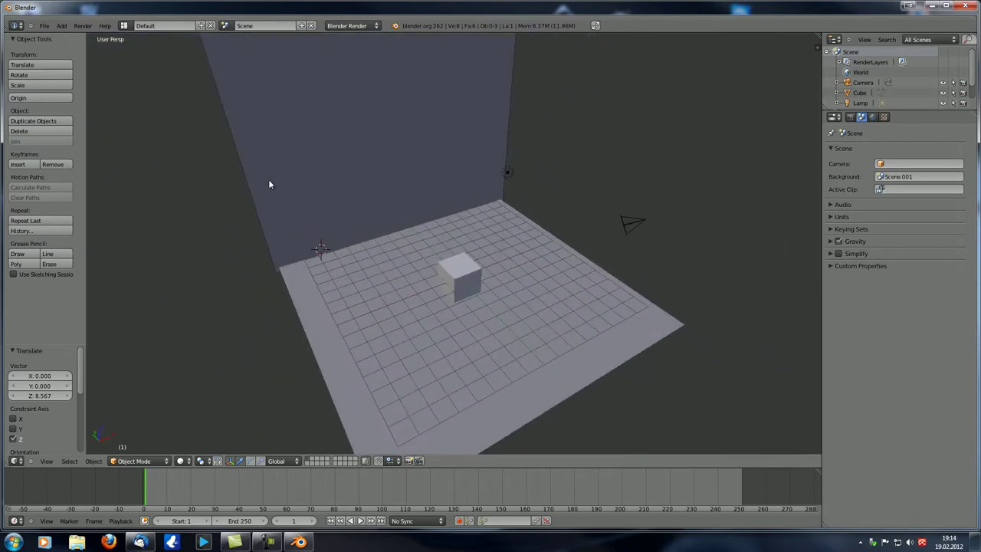
{"action": "scroll", "coordinate": [291, 186], "scroll_direction": "down", "scroll_amount": 2}
{"action": "middle_click_drag", "start_coordinate": [308, 187], "coordinate": [345, 161]}
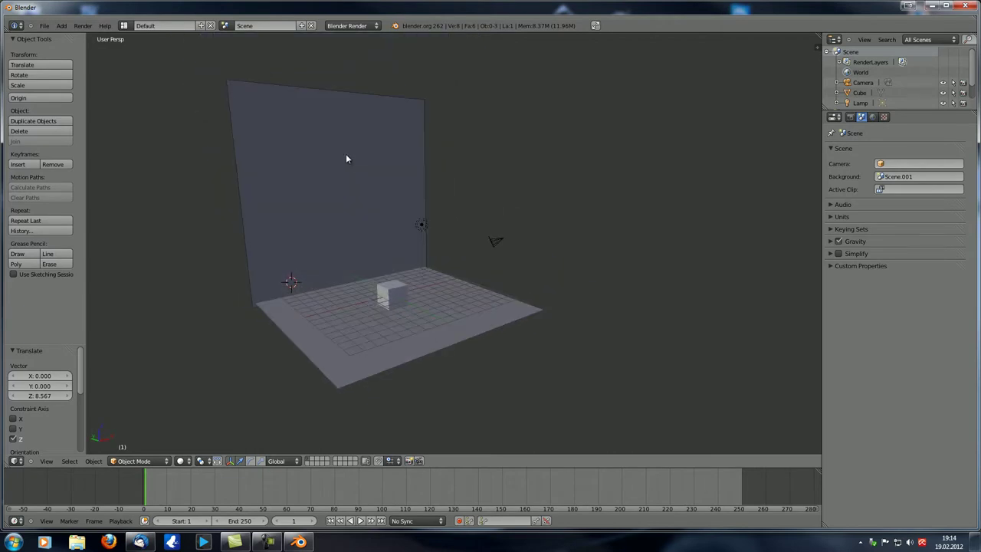
{"action": "middle_click_drag", "start_coordinate": [353, 185], "coordinate": [381, 177], "text": "shift"}
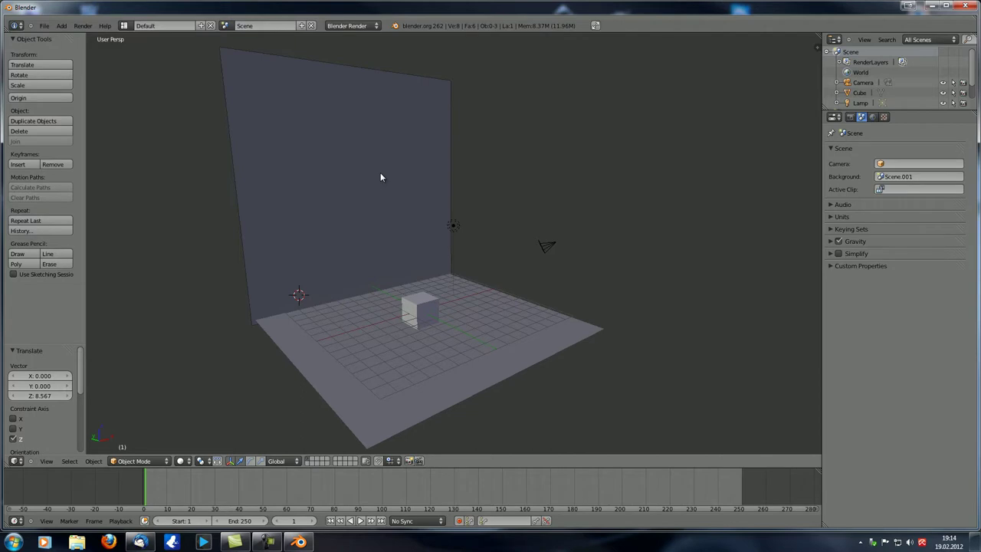
Examine the combined scene from behind the wall and the front, selecting the cube, lamp and camera through the background wall
{"action": "middle_click_drag", "start_coordinate": [399, 225], "coordinate": [465, 327]}
{"action": "right_click", "coordinate": [471, 285]}
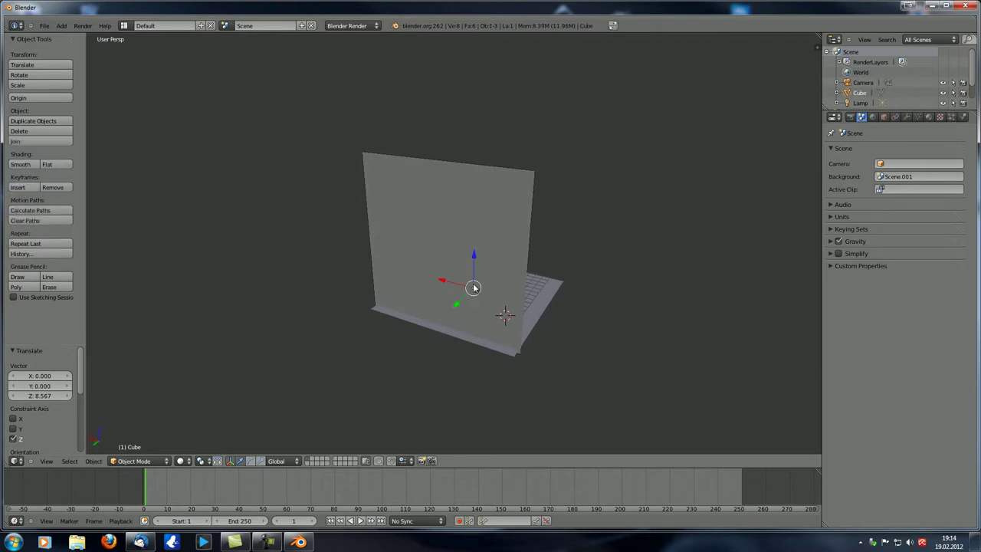
{"action": "right_click_drag", "start_coordinate": [471, 285], "coordinate": [442, 244]}
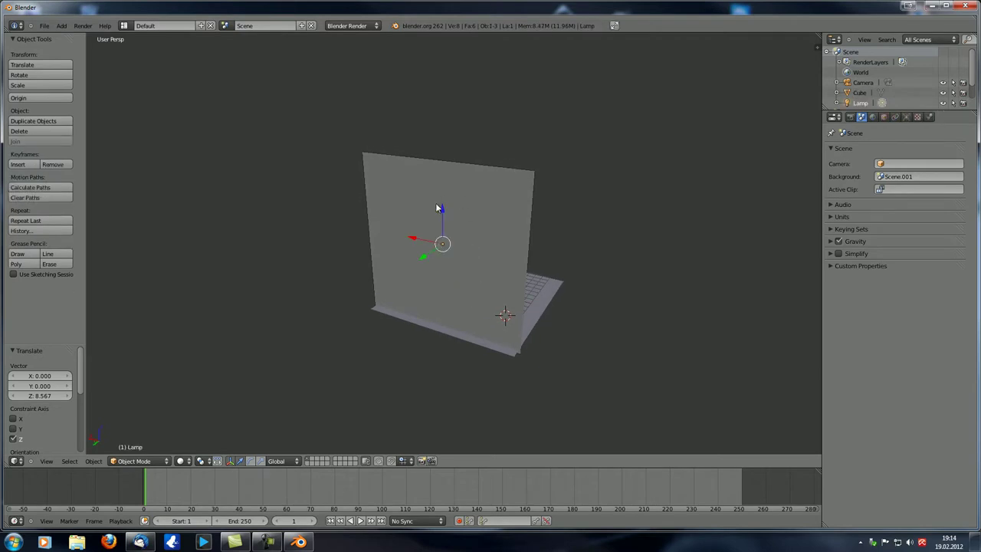
{"action": "right_click", "coordinate": [458, 241]}
{"action": "middle_click_drag", "start_coordinate": [458, 241], "coordinate": [372, 235]}
{"action": "scroll", "coordinate": [370, 246], "scroll_direction": "up", "scroll_amount": 3}
{"action": "scroll", "coordinate": [368, 248], "scroll_direction": "down", "scroll_amount": 1}
{"action": "left_click", "coordinate": [885, 177]}
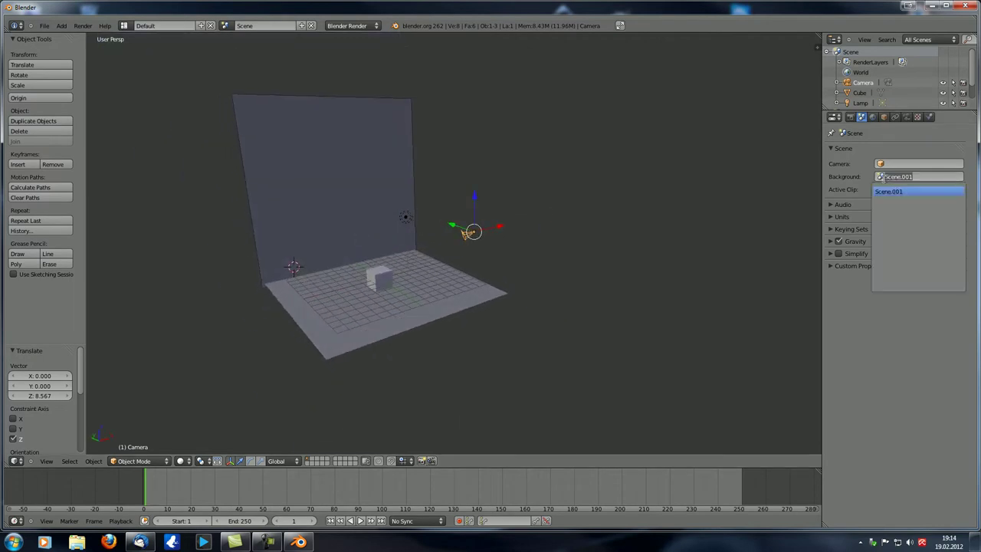
{"action": "middle_click_drag", "start_coordinate": [394, 286], "coordinate": [411, 188]}
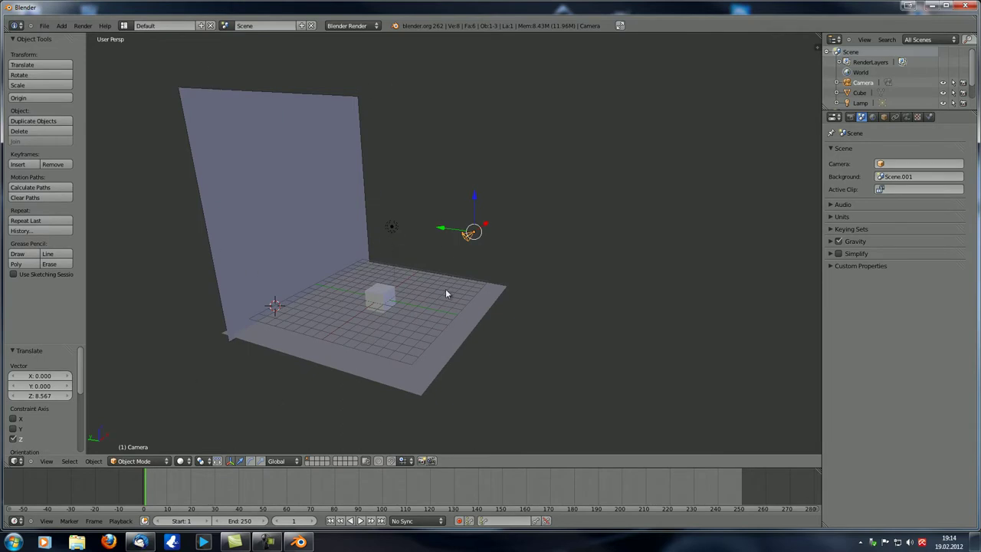
{"action": "middle_click_drag", "start_coordinate": [198, 108], "coordinate": [342, 248]}
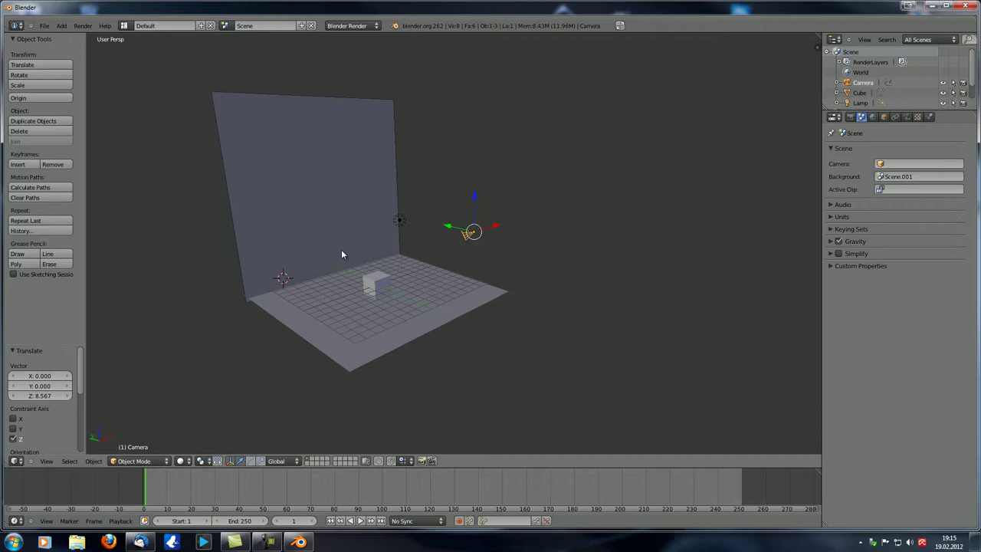
{"action": "middle_click_drag", "start_coordinate": [377, 285], "coordinate": [320, 281]}
Switch to Scene.001 and move the upright wall plane to layer 2
{"action": "left_click", "coordinate": [230, 28]}
{"action": "left_click", "coordinate": [230, 49]}
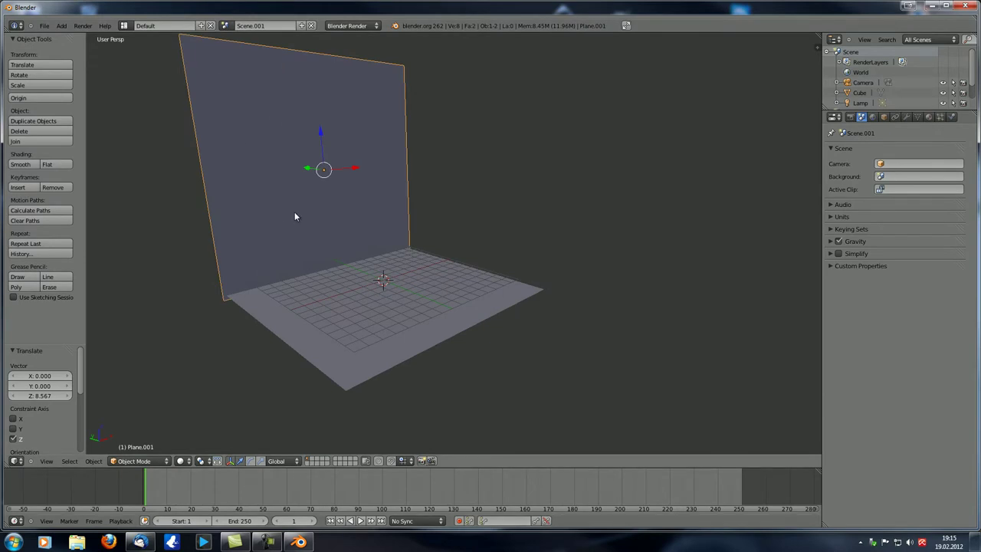
{"action": "key", "text": "m"}
{"action": "left_click", "coordinate": [354, 201]}
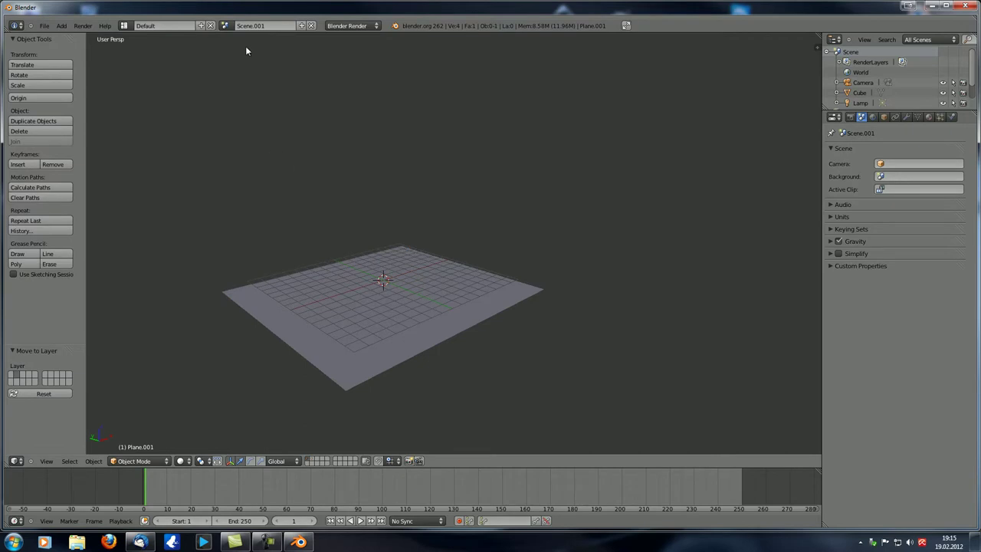
Return to the original scene and show layer 2 together with layer 1
{"action": "left_click", "coordinate": [224, 25]}
{"action": "left_click", "coordinate": [249, 42]}
{"action": "middle_click_drag", "start_coordinate": [350, 256], "coordinate": [354, 272]}
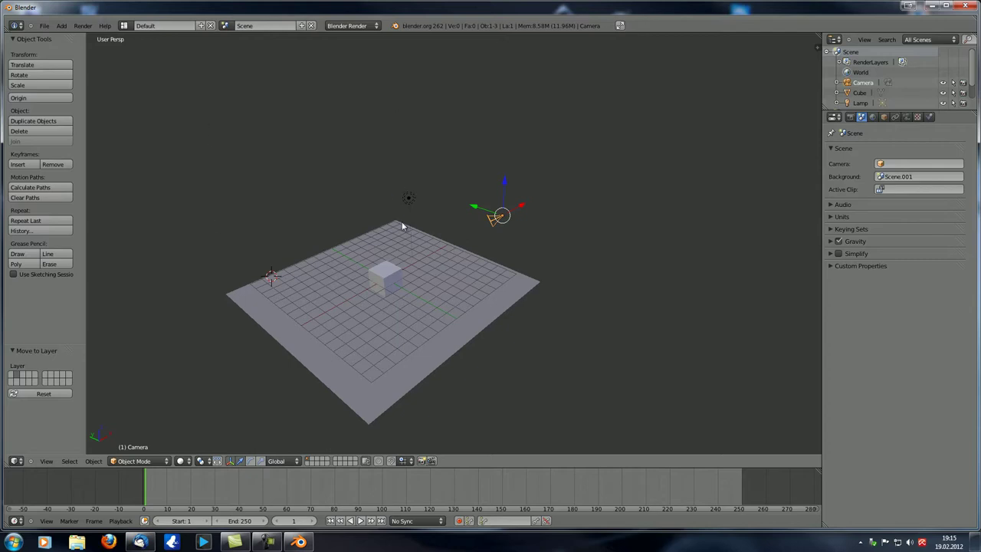
{"action": "left_click", "coordinate": [314, 462]}
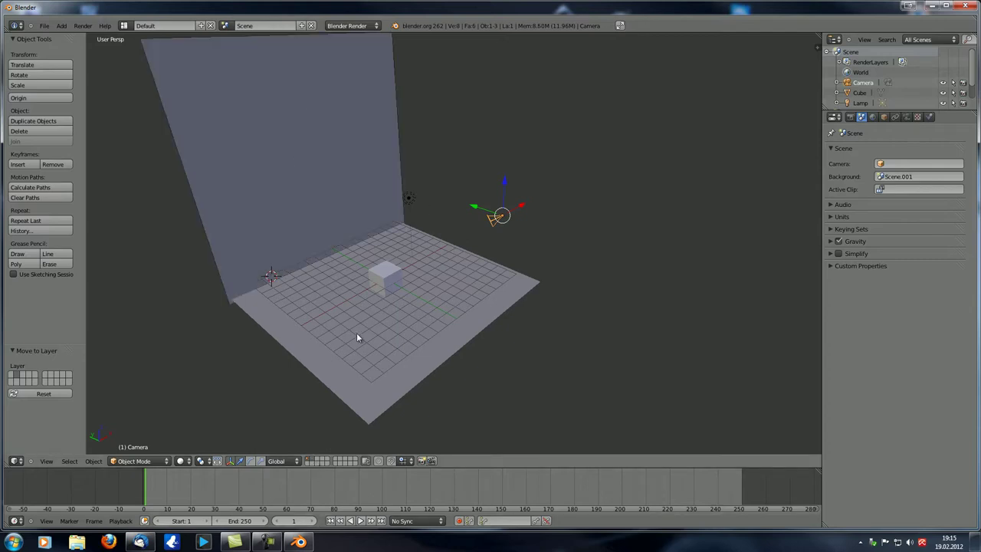
Show layer 2 alongside layer 1 in Scene.001 and return to the original scene
{"action": "left_click", "coordinate": [225, 25]}
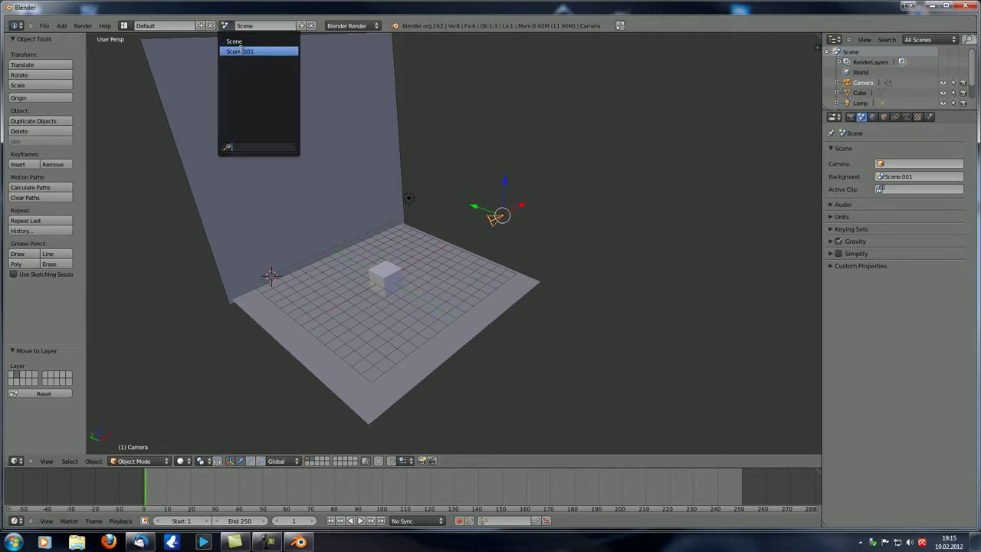
{"action": "left_click", "coordinate": [244, 52]}
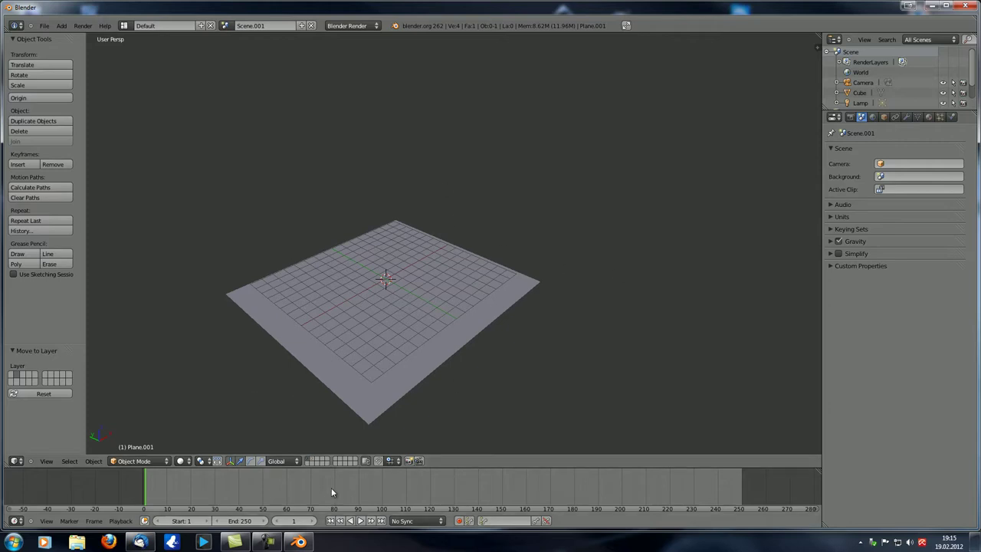
{"action": "left_click", "coordinate": [315, 463], "text": "shift"}
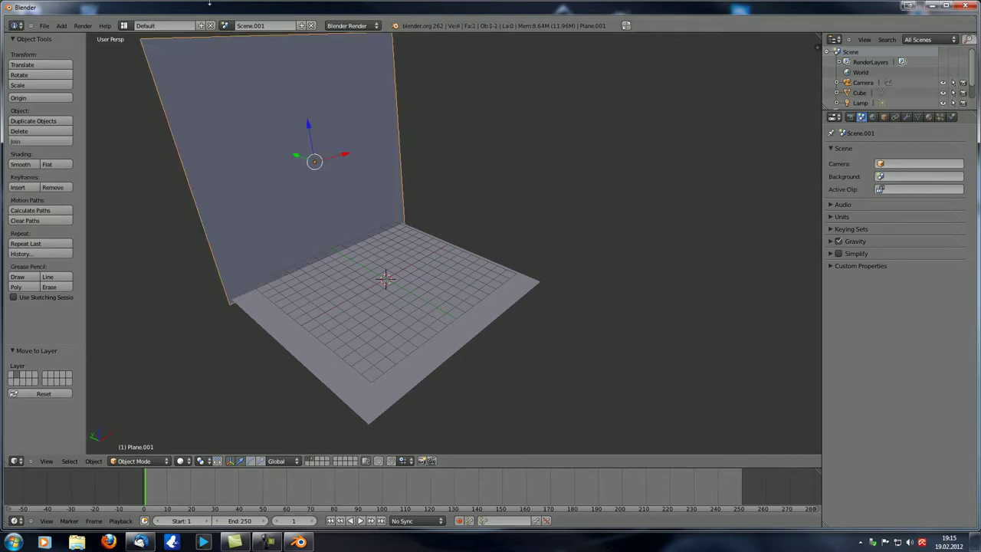
{"action": "left_click", "coordinate": [225, 26]}
{"action": "left_click", "coordinate": [241, 39]}
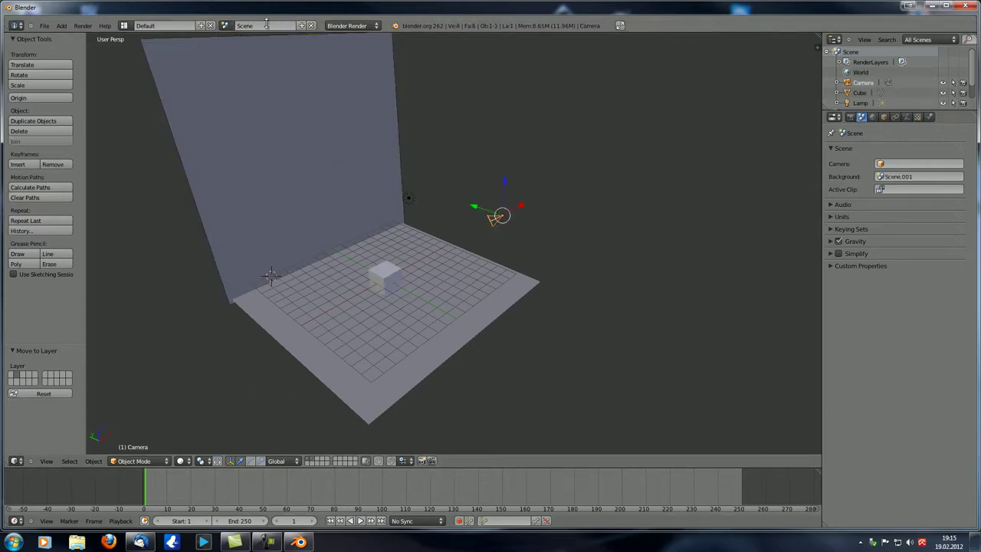
{"action": "scroll", "coordinate": [294, 151], "scroll_direction": "down", "scroll_amount": 3}
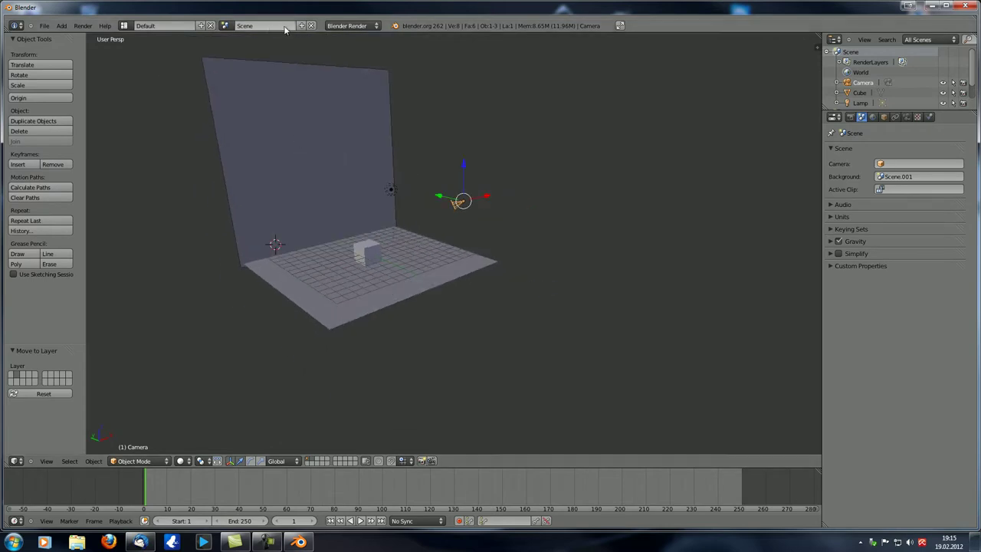
Switch to Scene.001 and delete that scene
{"action": "left_click", "coordinate": [225, 25]}
{"action": "left_click", "coordinate": [243, 49]}
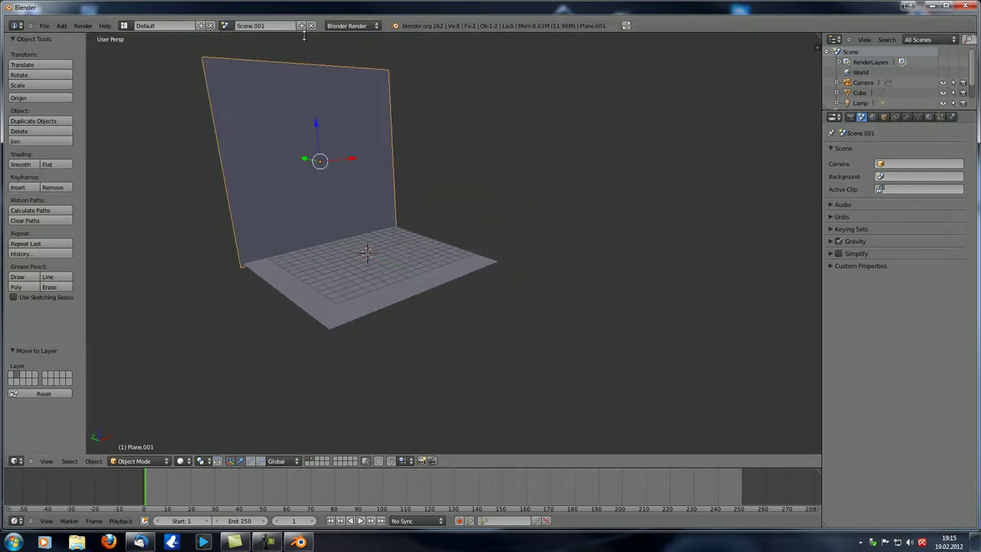
{"action": "left_click", "coordinate": [311, 25]}
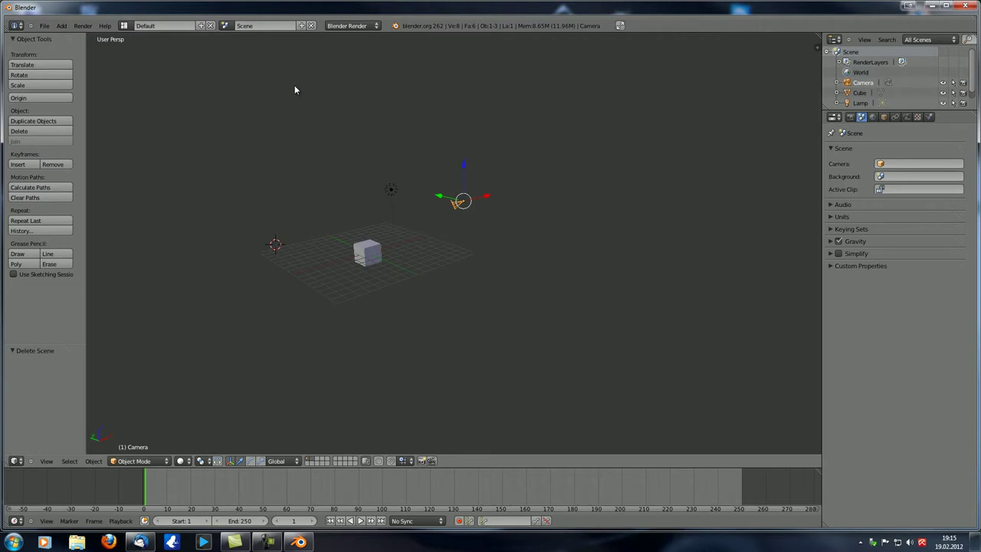
{"action": "scroll", "coordinate": [435, 242], "scroll_direction": "up", "scroll_amount": 5}
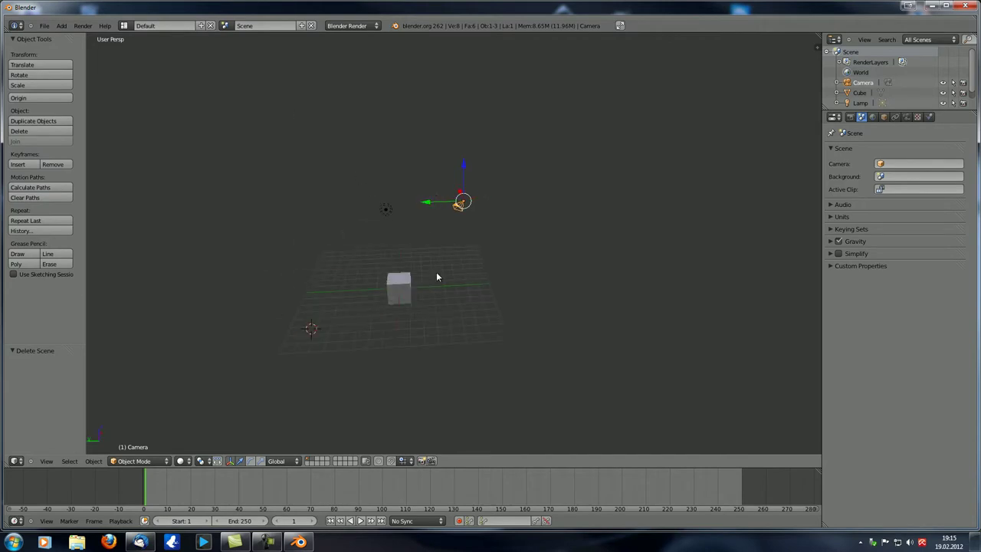
{"action": "middle_click_drag", "start_coordinate": [433, 279], "coordinate": [302, 213]}
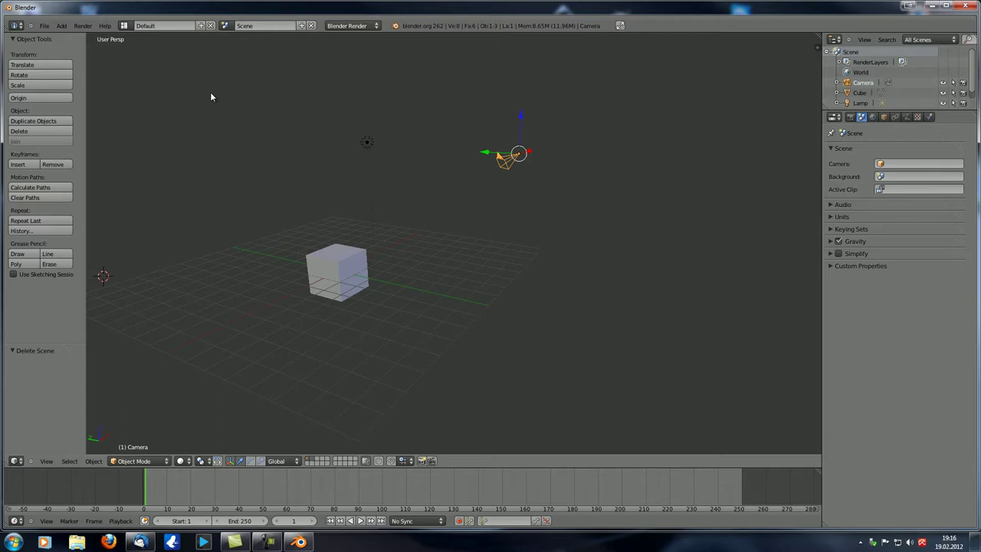
Open the append and link file browsers in turn to compare their Link and Instance Groups options
{"action": "key", "text": "shift+F1"}
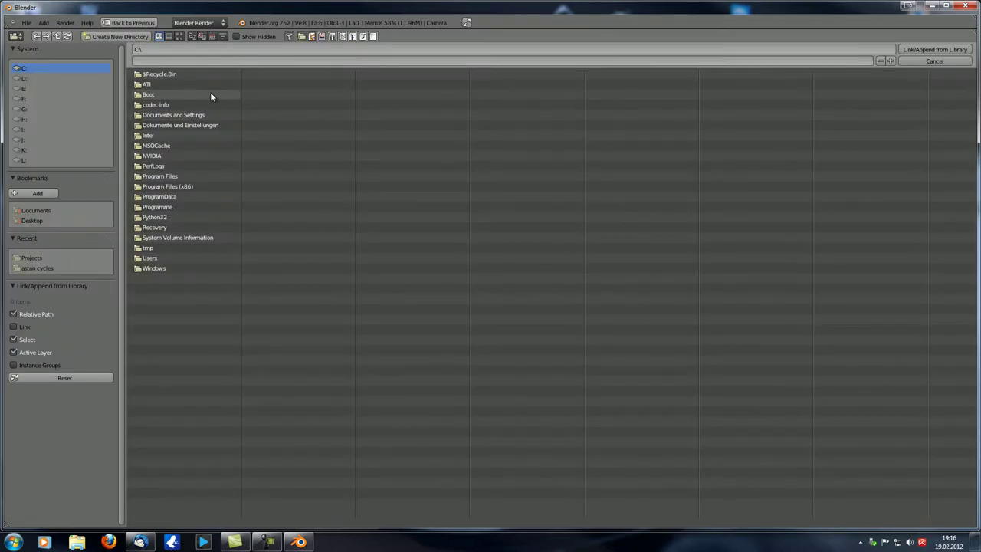
{"action": "key", "text": "Escape"}
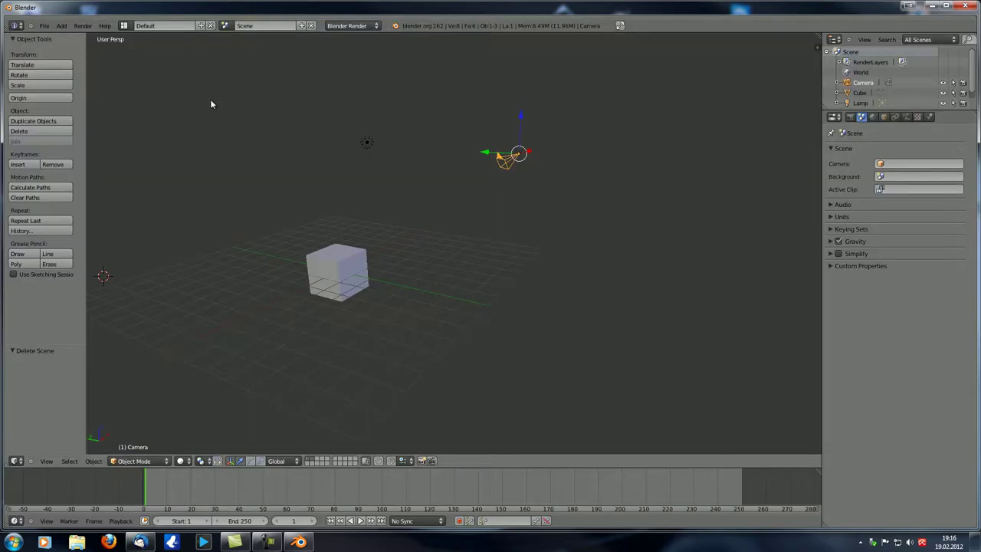
{"action": "key", "text": "shift+F1"}
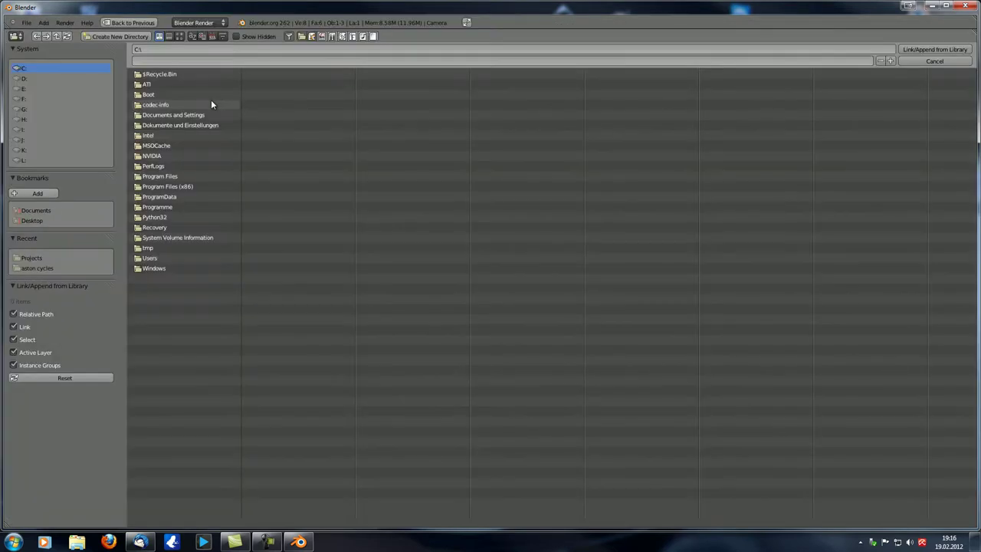
{"action": "key", "text": "Escape"}
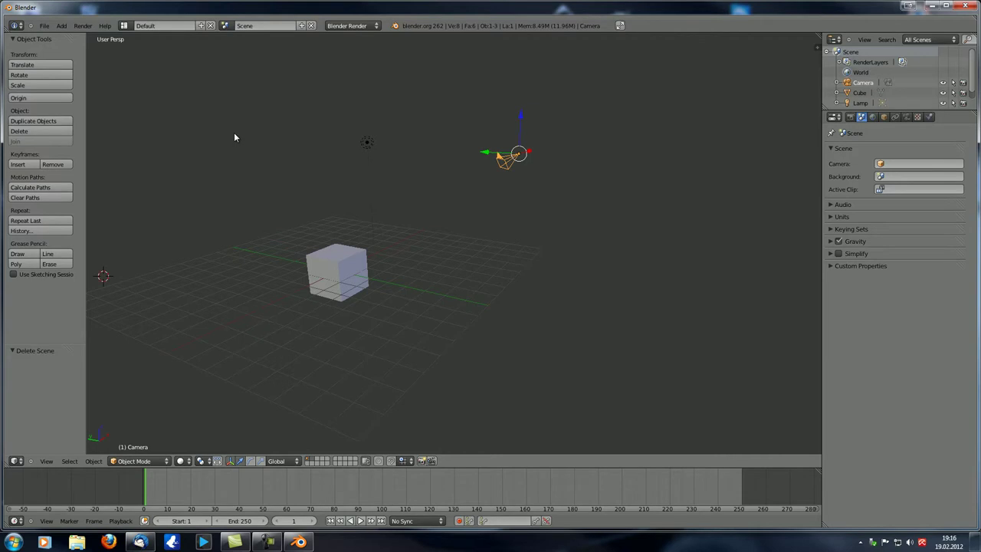
Append the Cube object from Aston Martin_Body_new.blend in the Projects folder's Aston Martin subfolder
{"action": "key", "text": "shift+F1"}
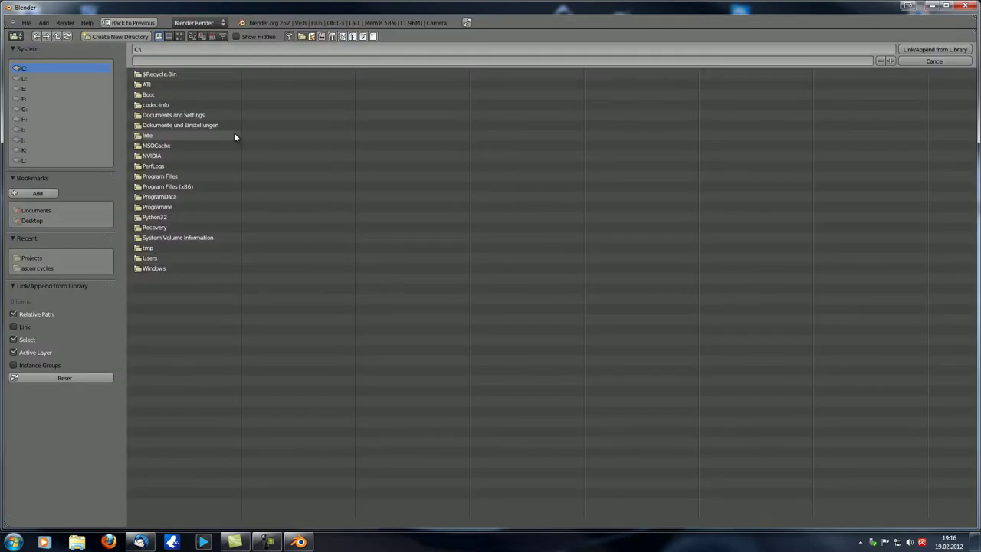
{"action": "left_click", "coordinate": [31, 259]}
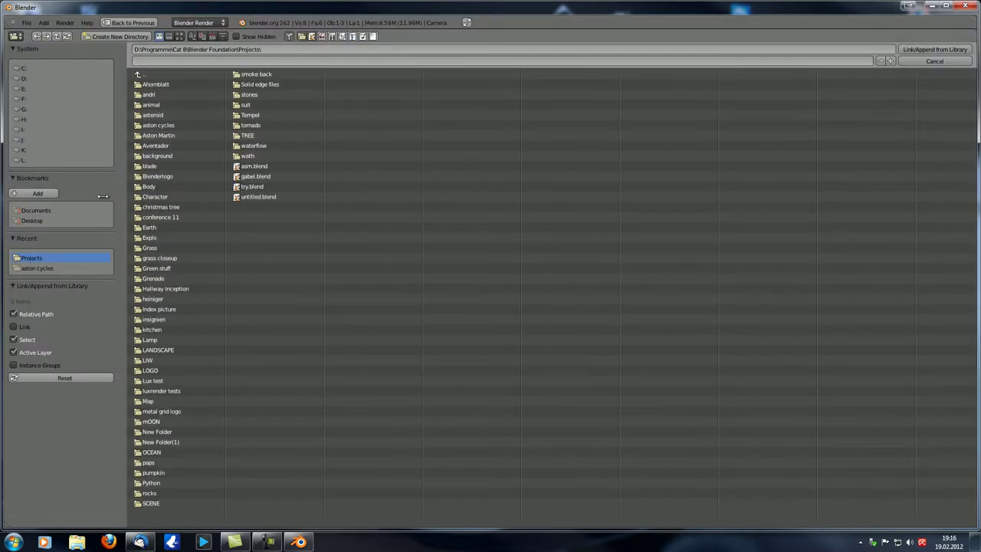
{"action": "left_click", "coordinate": [171, 135]}
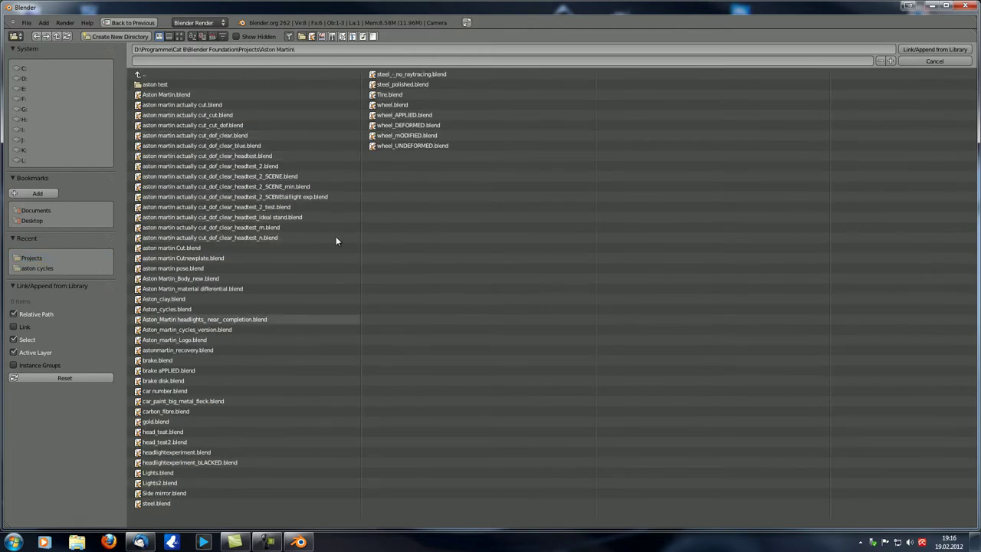
{"action": "double_click", "coordinate": [180, 280]}
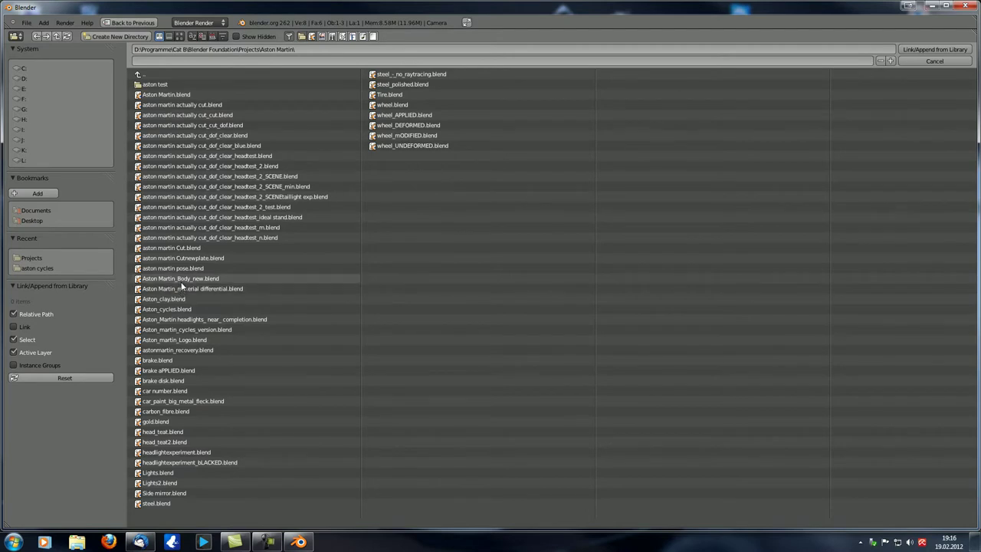
{"action": "double_click", "coordinate": [163, 148]}
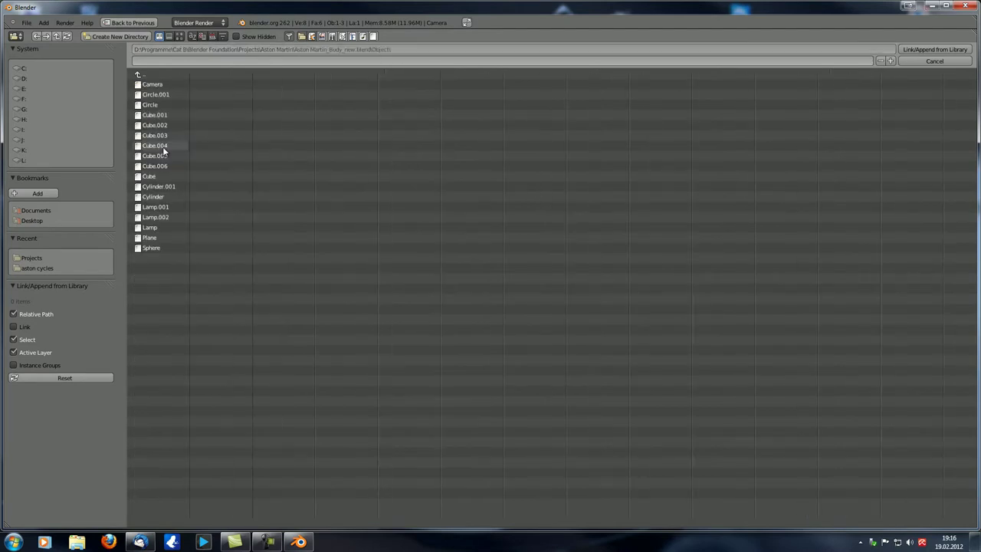
{"action": "double_click", "coordinate": [160, 178]}
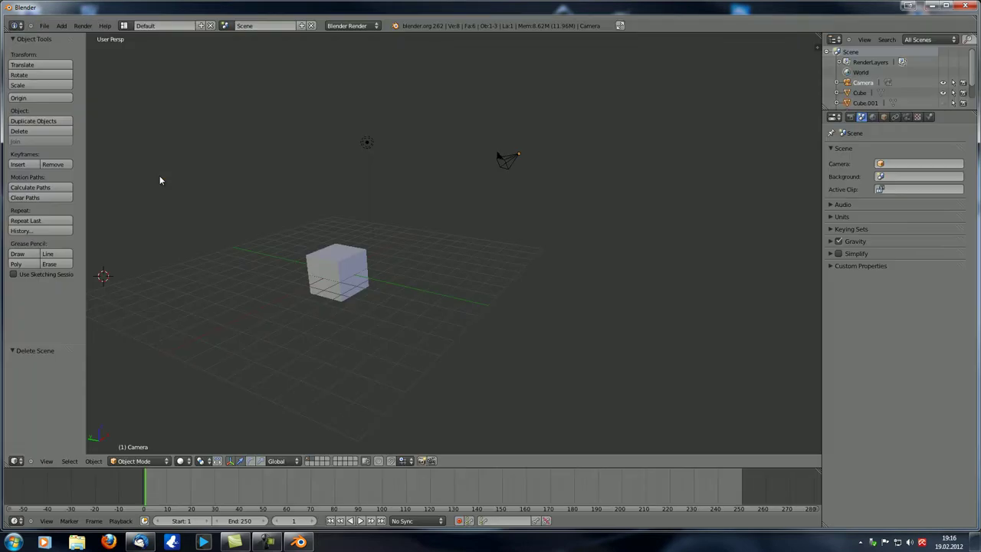
{"action": "scroll", "coordinate": [169, 182], "scroll_direction": "down", "scroll_amount": 3}
{"action": "scroll", "coordinate": [184, 205], "scroll_direction": "up", "scroll_amount": 2}
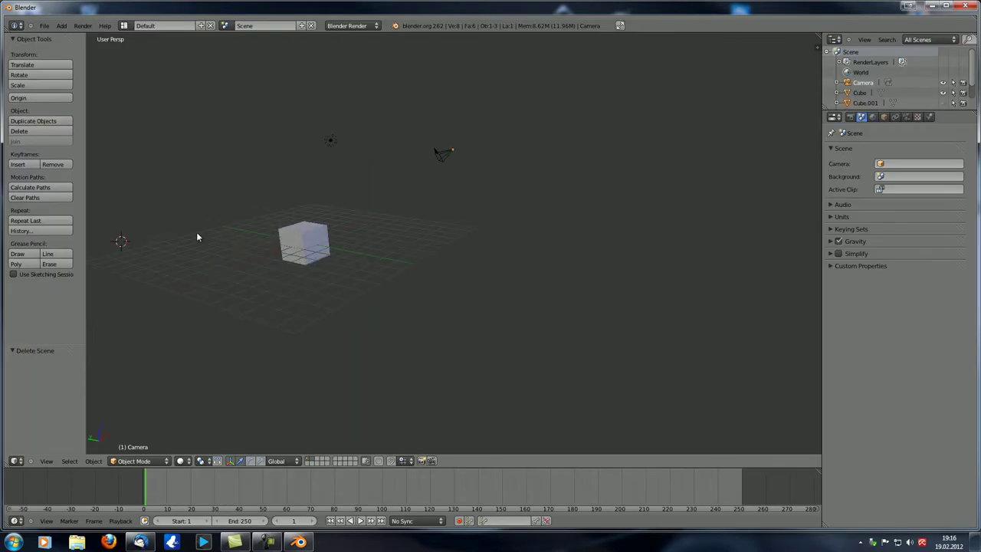
Check the list of available scenes and inspect the cube in the original scene
{"action": "left_click", "coordinate": [224, 26]}
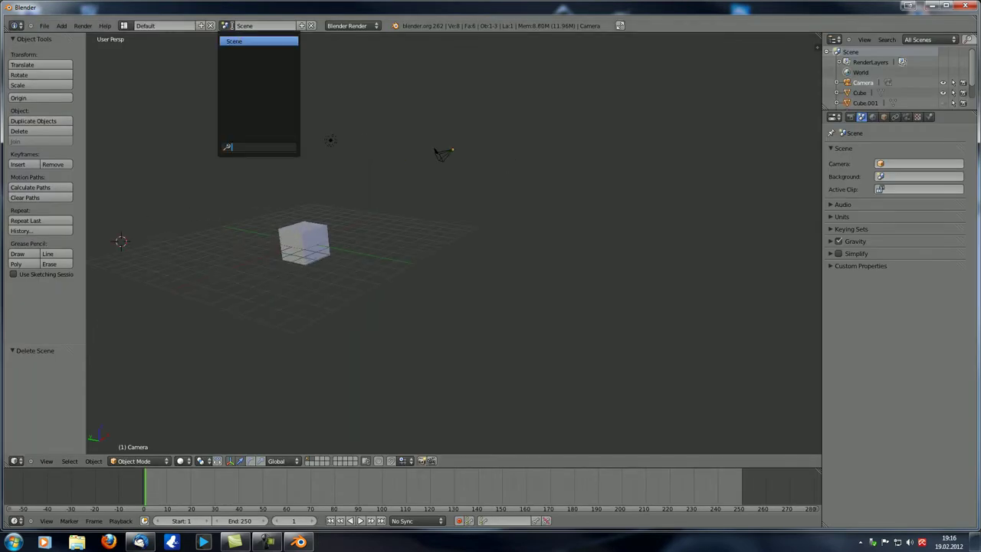
{"action": "left_click", "coordinate": [239, 43]}
{"action": "right_click", "coordinate": [314, 239]}
{"action": "key", "text": "g"}
{"action": "right_click", "coordinate": [233, 205]}
{"action": "scroll", "coordinate": [233, 205], "scroll_direction": "down", "scroll_amount": 3}
{"action": "middle_click_drag", "start_coordinate": [233, 205], "coordinate": [304, 239]}
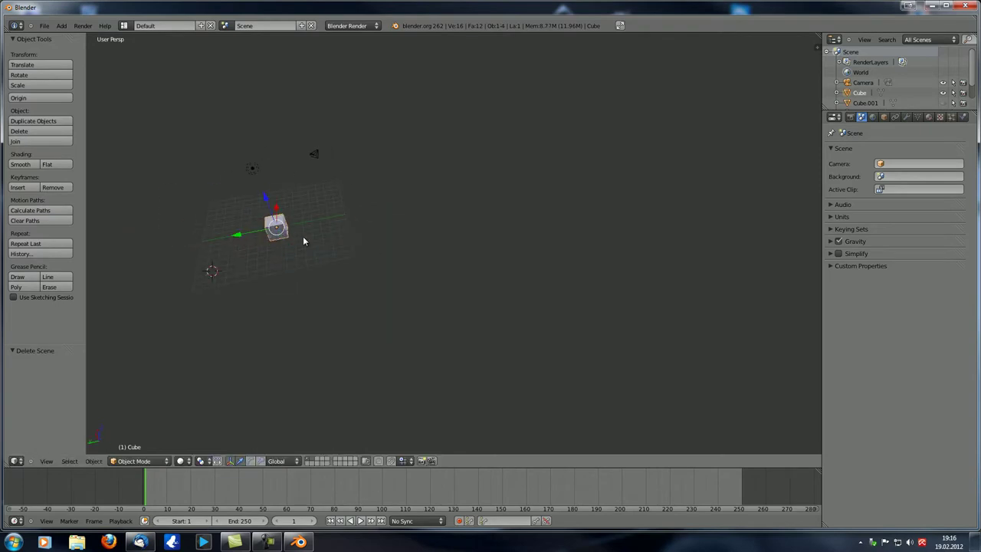
Append the Circle object from Aston Martin_Body_new.blend
{"action": "key", "text": "shift+F1"}
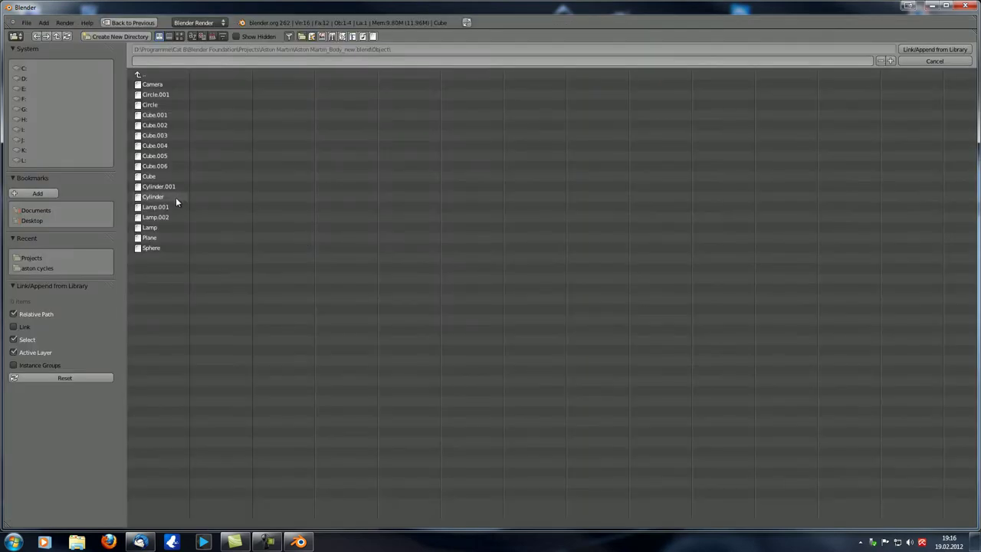
{"action": "double_click", "coordinate": [157, 105]}
{"action": "middle_click_drag", "start_coordinate": [214, 198], "coordinate": [411, 339]}
Examine the appended car body's mesh in Edit Mode and its materials
{"action": "key", "text": "Tab"}
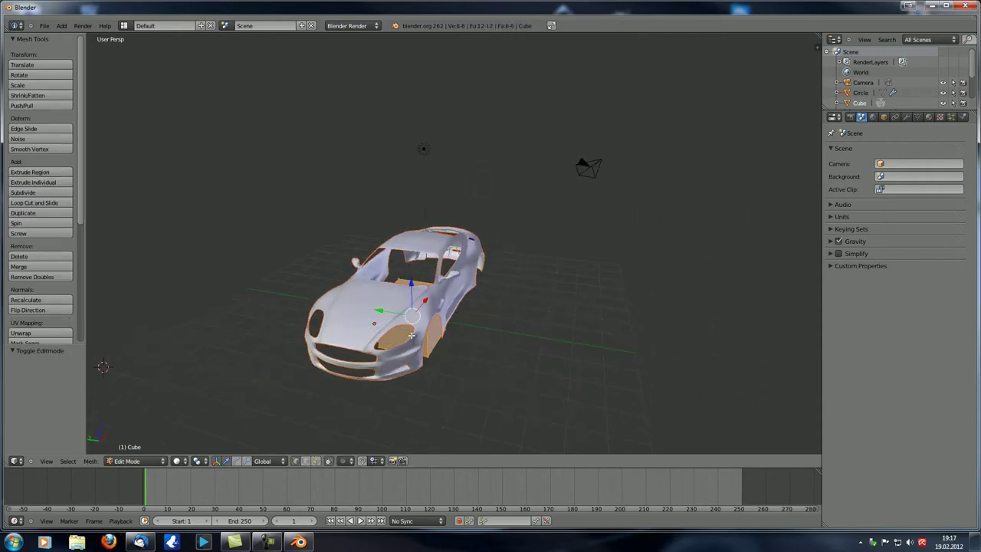
{"action": "scroll", "coordinate": [411, 339], "scroll_direction": "down", "scroll_amount": 3}
{"action": "key", "text": "Tab"}
{"action": "right_click", "coordinate": [448, 274]}
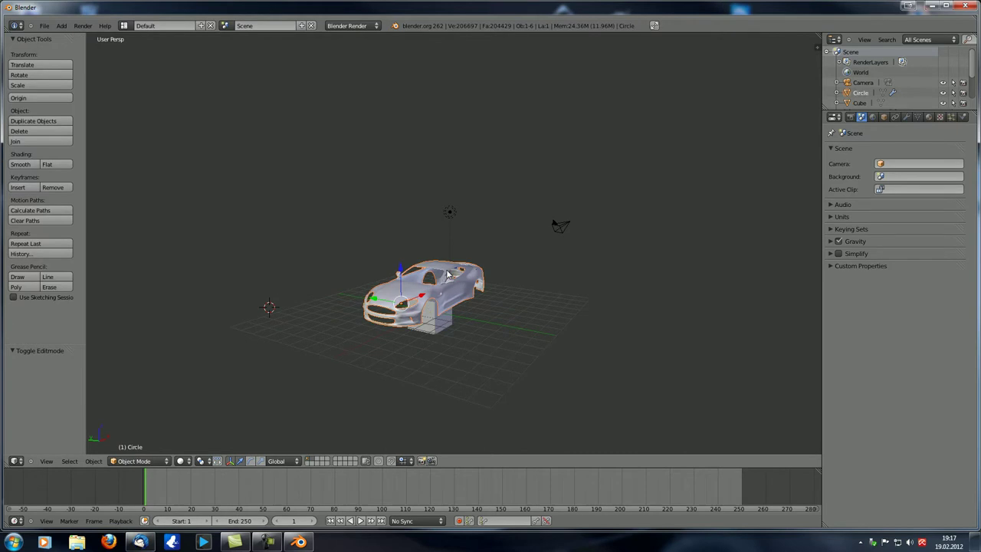
{"action": "key", "text": "Tab"}
{"action": "scroll", "coordinate": [429, 283], "scroll_direction": "up", "scroll_amount": 5}
{"action": "scroll", "coordinate": [407, 295], "scroll_direction": "down", "scroll_amount": 4}
{"action": "key", "text": "Tab"}
{"action": "middle_click_drag", "start_coordinate": [400, 299], "coordinate": [718, 169]}
{"action": "left_click", "coordinate": [929, 117]}
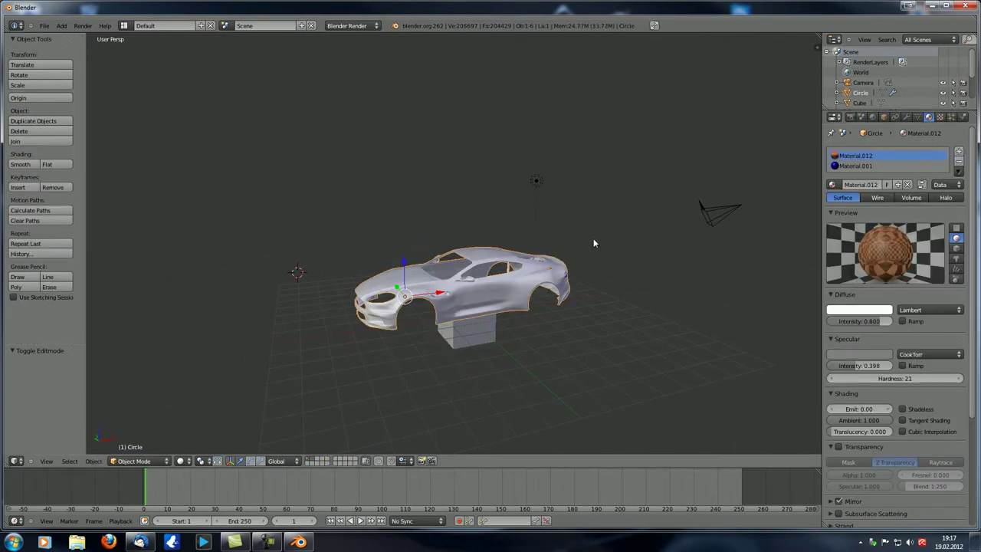
{"action": "middle_click_drag", "start_coordinate": [577, 234], "coordinate": [487, 298]}
Delete the appended car body
{"action": "key", "text": "x"}
{"action": "left_click", "coordinate": [492, 285]}
{"action": "middle_click_drag", "start_coordinate": [407, 268], "coordinate": [425, 265]}
Link the Scene datablock from LOGO.blend in the Projects folder's LOGO subfolder
{"action": "key", "text": "ctrl+alt+o"}
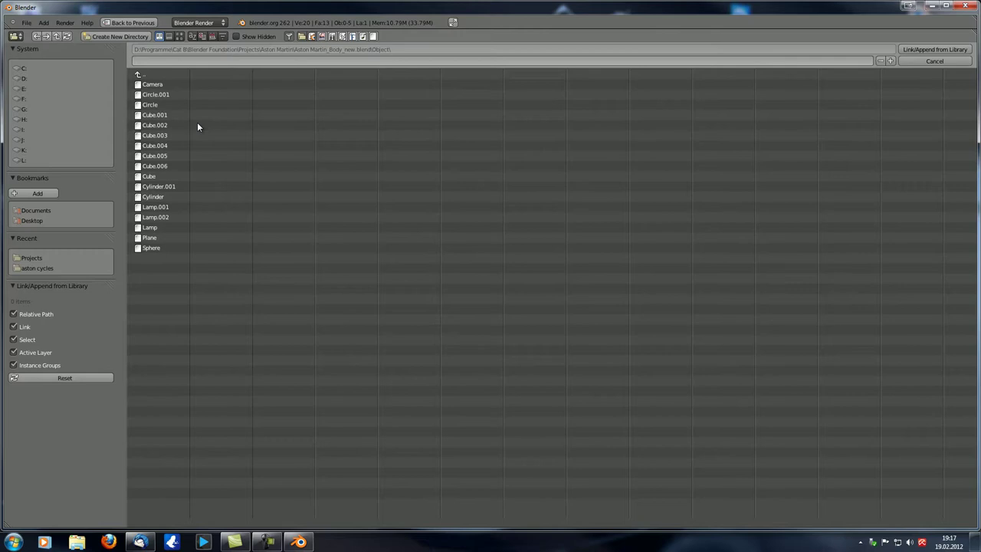
{"action": "left_click", "coordinate": [39, 259]}
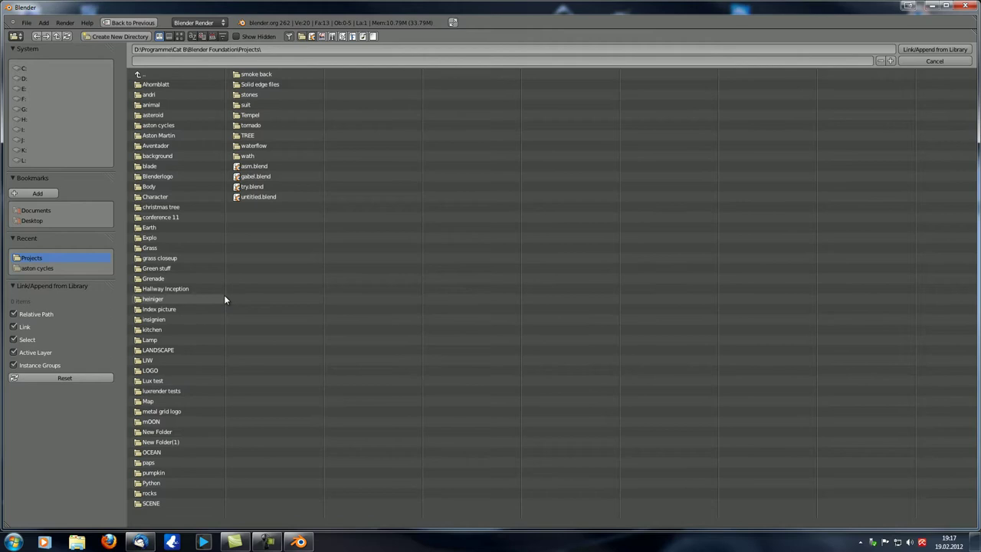
{"action": "left_click", "coordinate": [158, 370]}
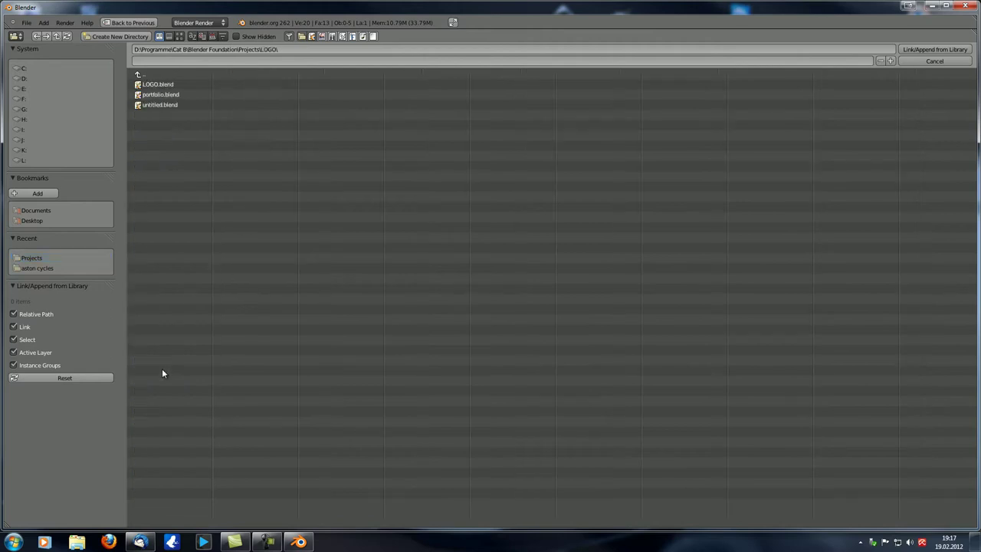
{"action": "double_click", "coordinate": [171, 85]}
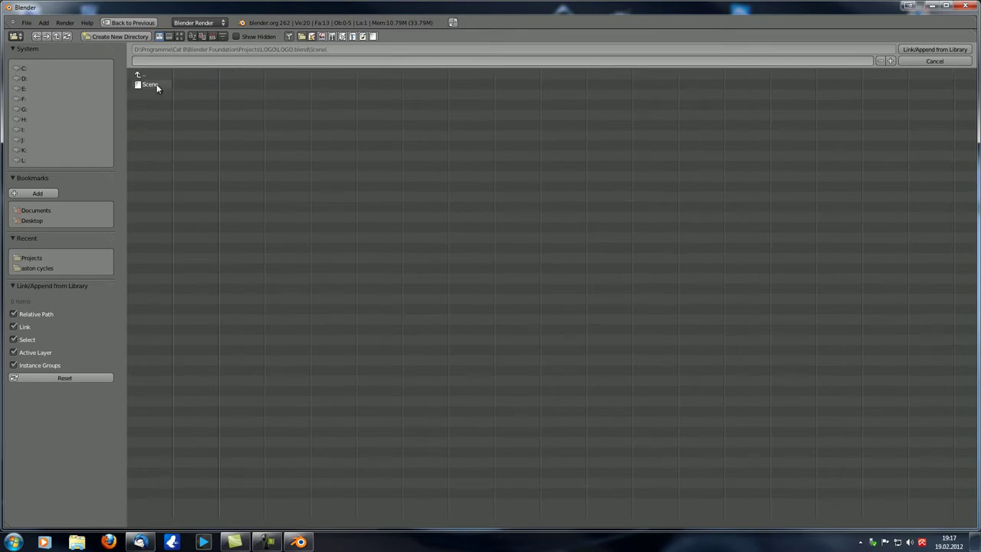
{"action": "double_click", "coordinate": [156, 88]}
{"action": "middle_click_drag", "start_coordinate": [445, 166], "coordinate": [456, 192]}
Switch to the linked scene, examine the logo and its material settings, and return to the original scene
{"action": "left_click", "coordinate": [224, 26]}
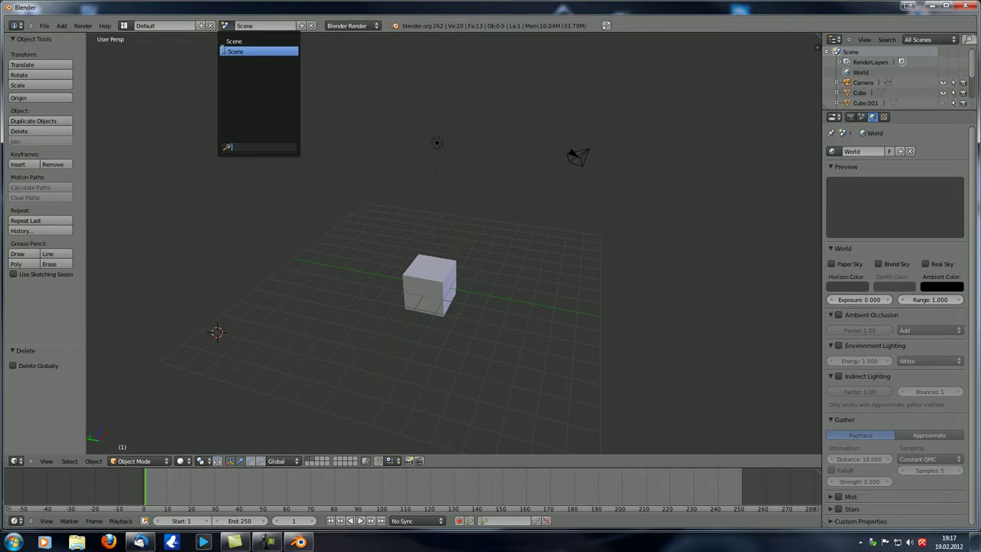
{"action": "left_click", "coordinate": [232, 51]}
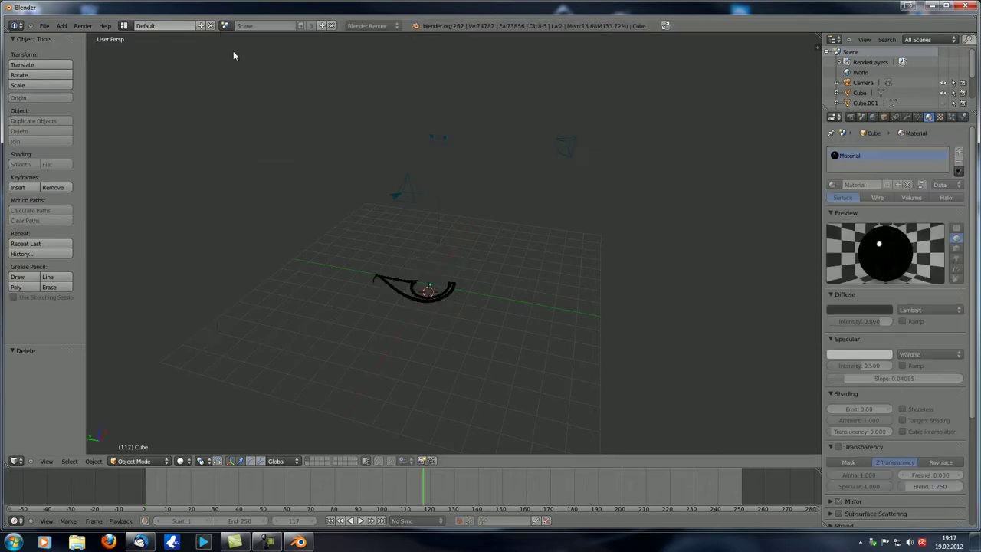
{"action": "middle_click_drag", "start_coordinate": [452, 237], "coordinate": [430, 327]}
{"action": "right_click", "coordinate": [391, 343]}
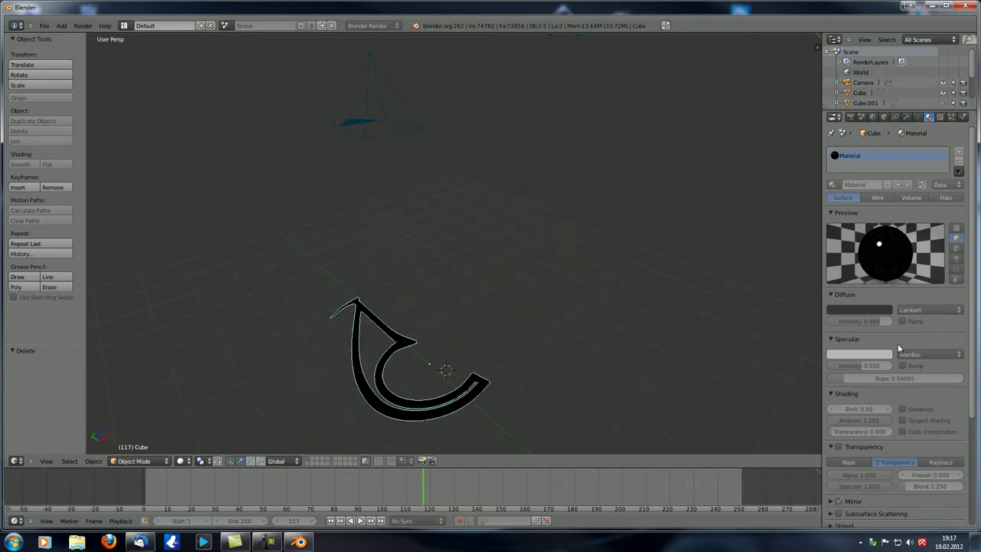
{"action": "left_click", "coordinate": [902, 394]}
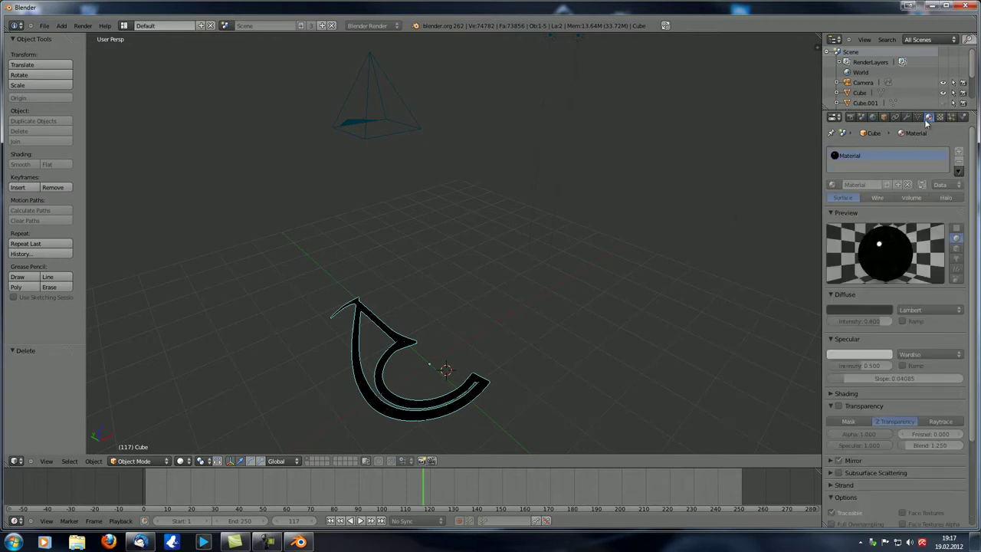
{"action": "middle_click_drag", "start_coordinate": [183, 193], "coordinate": [366, 244]}
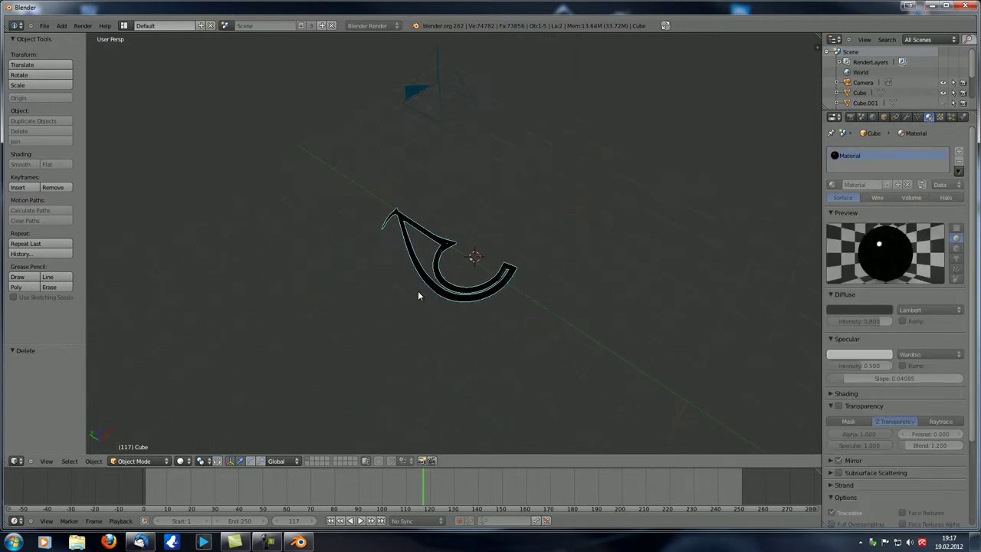
{"action": "middle_click_drag", "start_coordinate": [499, 295], "coordinate": [467, 282]}
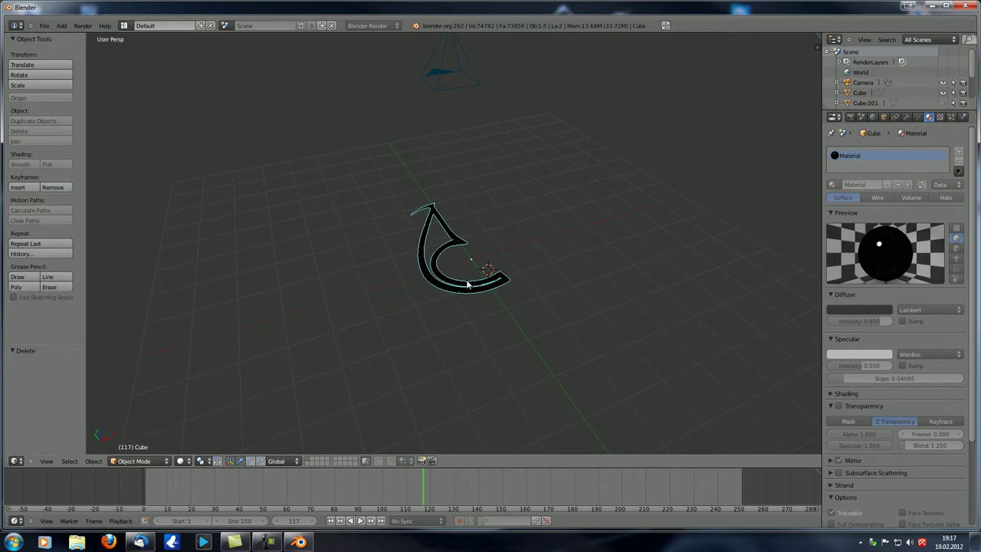
{"action": "left_click", "coordinate": [225, 26]}
{"action": "left_click", "coordinate": [238, 38]}
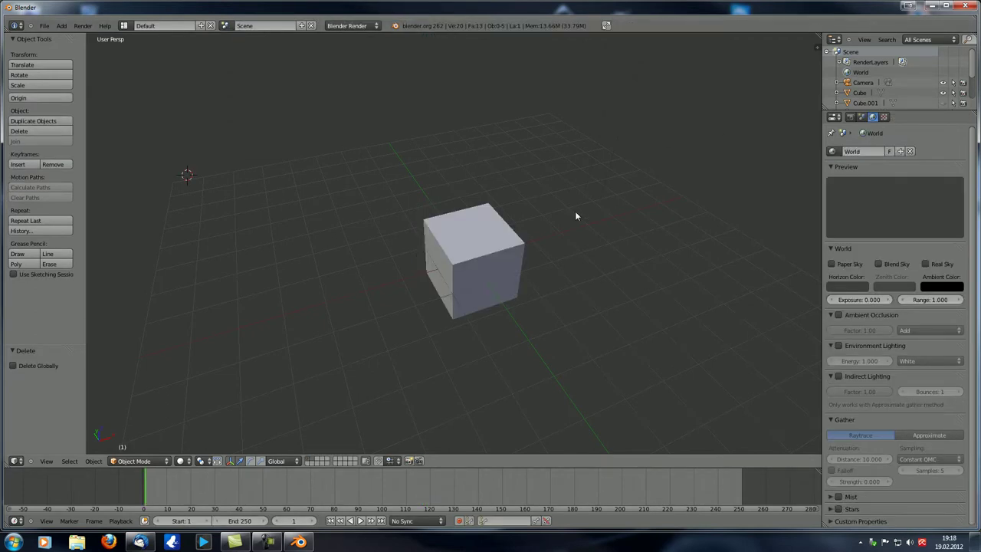
{"action": "middle_click_drag", "start_coordinate": [471, 220], "coordinate": [506, 214]}
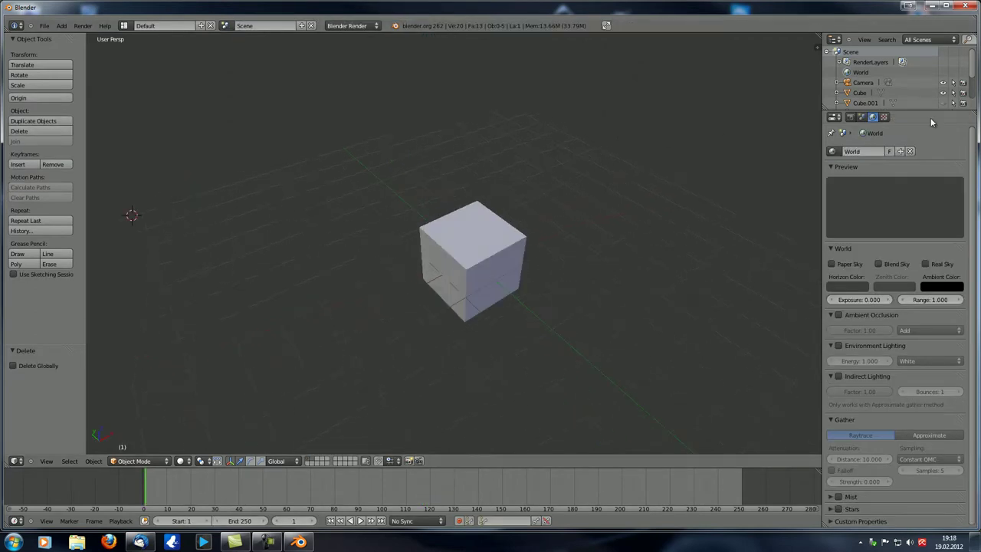
Try to set Scene as the background in the original scene's settings
{"action": "left_click", "coordinate": [862, 117]}
{"action": "left_click", "coordinate": [897, 189]}
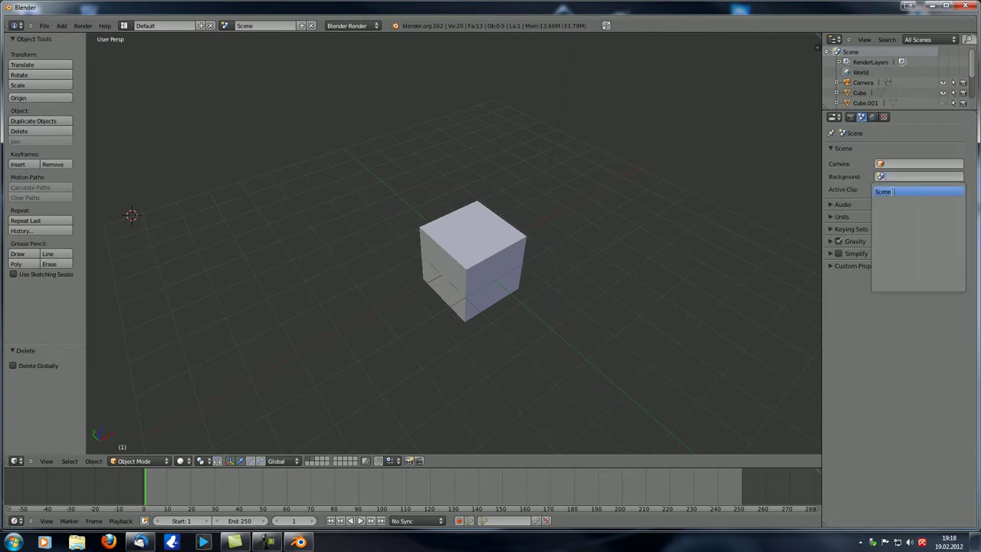
{"action": "left_click", "coordinate": [895, 192]}
{"action": "mouse_move", "coordinate": [423, 217]}
{"action": "middle_mouse_down"}
{"action": "mouse_move", "coordinate": [522, 210]}
{"action": "mouse_move", "coordinate": [435, 226]}
{"action": "middle_mouse_up"}
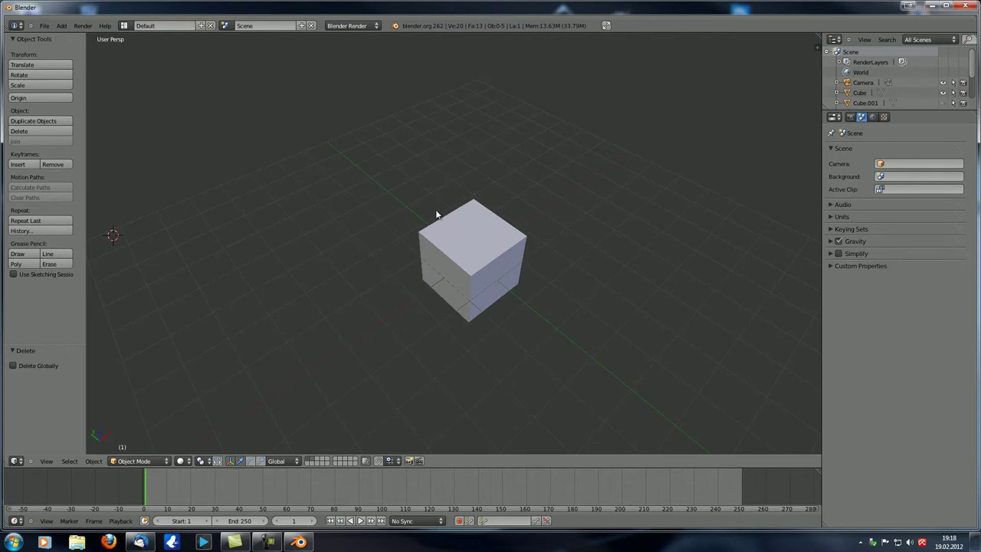
Select the cube in the original scene
{"action": "right_click", "coordinate": [460, 229]}
{"action": "key", "text": "g"}
{"action": "key", "text": "Escape"}
{"action": "scroll", "coordinate": [471, 62], "scroll_direction": "down", "scroll_amount": 5}
{"action": "scroll", "coordinate": [478, 96], "scroll_direction": "up", "scroll_amount": 6}
Compare the linked scene with the original scene and check how both appear in the scene list
{"action": "left_click", "coordinate": [225, 25]}
{"action": "left_click", "coordinate": [242, 51]}
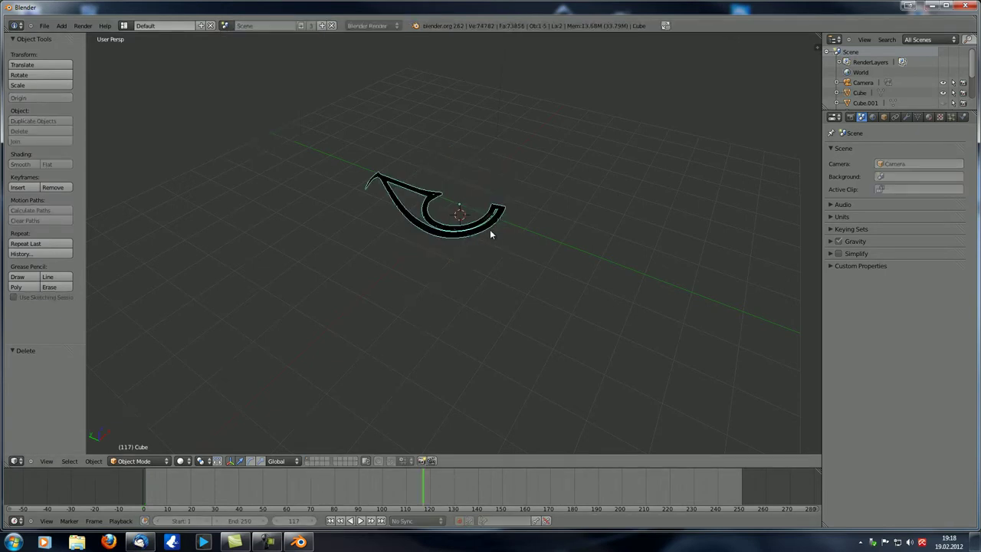
{"action": "left_click", "coordinate": [224, 26]}
{"action": "left_click", "coordinate": [236, 41]}
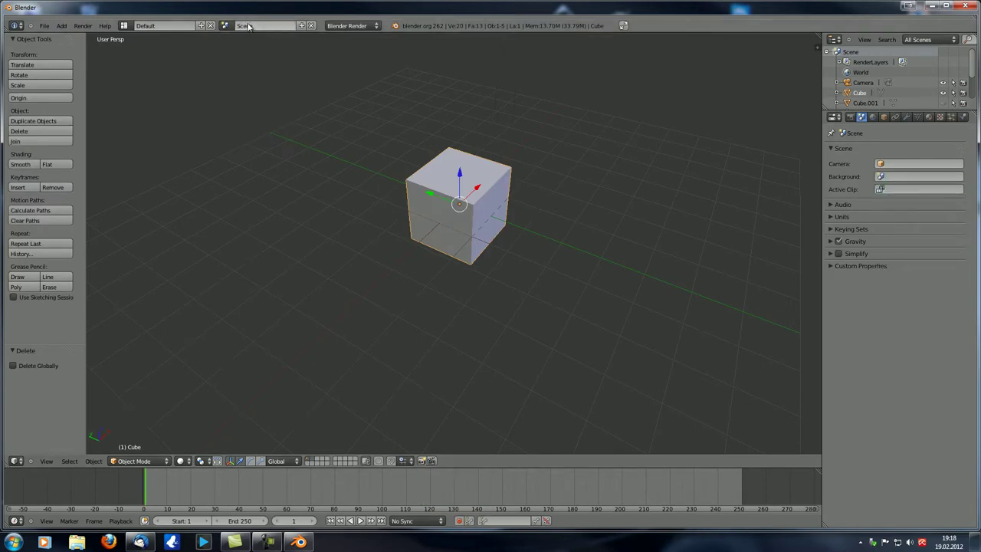
{"action": "left_click", "coordinate": [224, 25]}
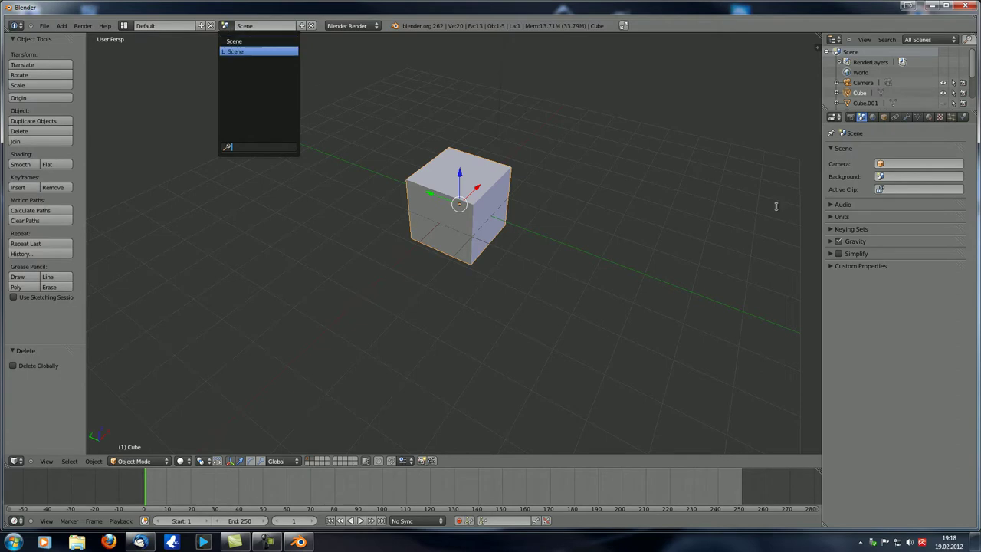
{"action": "key", "text": "Return"}
Recheck the available background scenes and view the linked logo scene
{"action": "middle_click_drag", "start_coordinate": [498, 226], "coordinate": [552, 222]}
{"action": "left_click", "coordinate": [893, 176]}
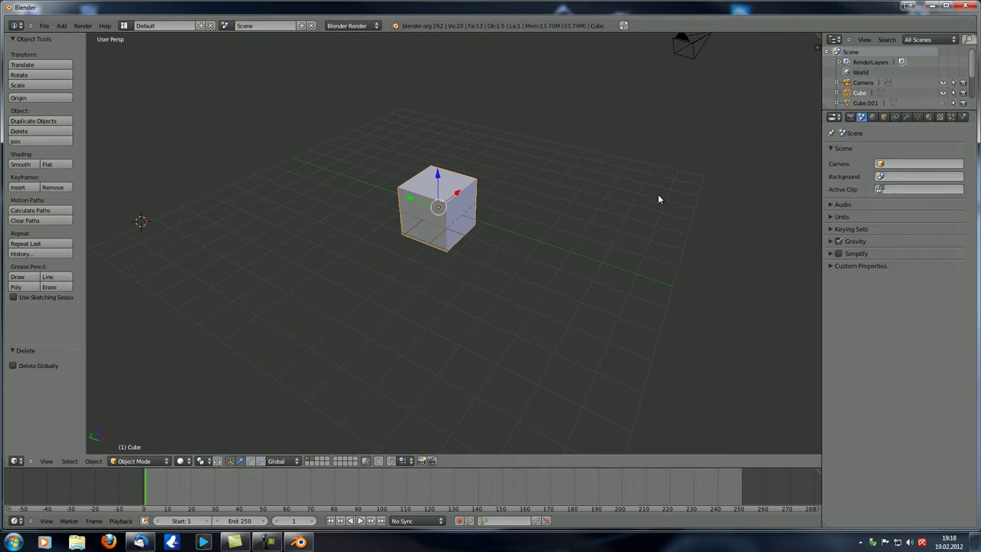
{"action": "left_click", "coordinate": [224, 25]}
{"action": "left_click", "coordinate": [230, 42]}
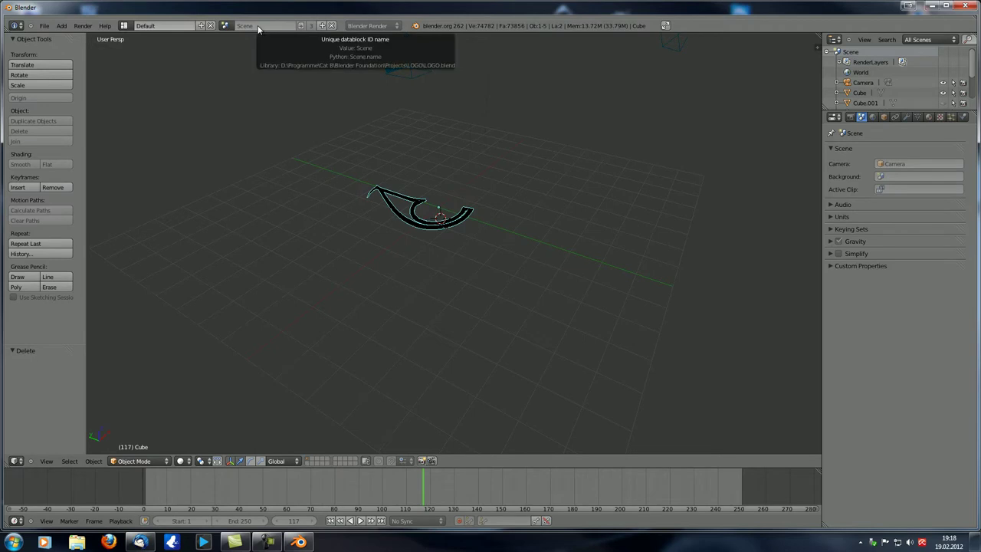
Return to the original scene and rename it Scene_1
{"action": "left_click", "coordinate": [225, 26]}
{"action": "left_click", "coordinate": [232, 39]}
{"action": "left_click", "coordinate": [260, 26]}
{"action": "type", "text": "_1"}
{"action": "key", "text": "Return"}
Set the linked Scene as the background of Scene_1
{"action": "left_click", "coordinate": [916, 176]}
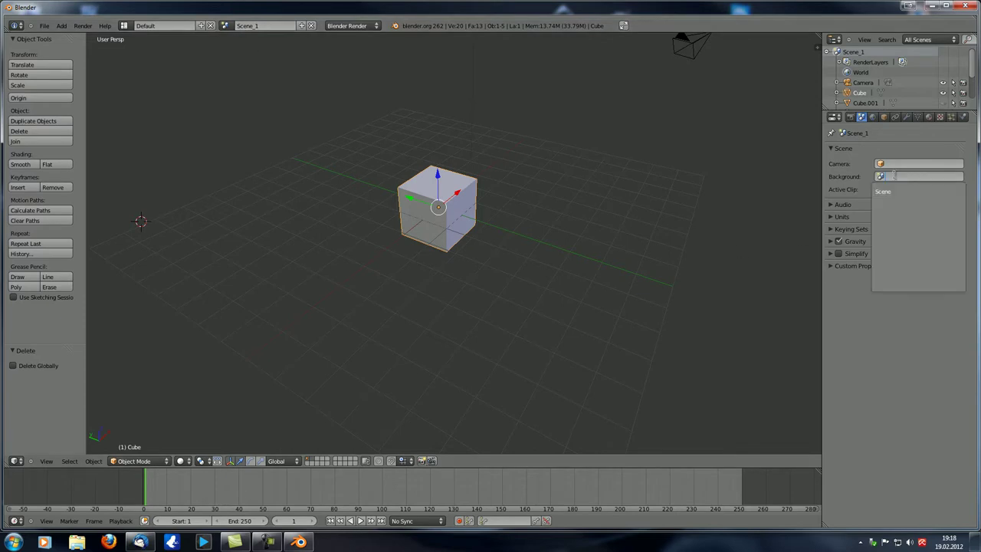
{"action": "left_click", "coordinate": [897, 191]}
{"action": "middle_click_drag", "start_coordinate": [434, 198], "coordinate": [435, 193]}
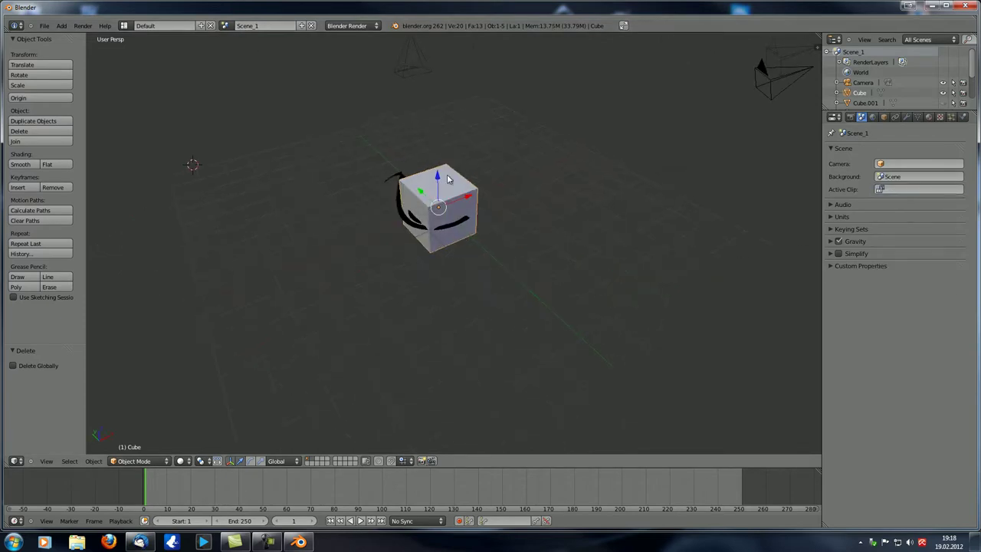
Move the cube up about 1.43 units along the Z axis
{"action": "key", "text": "g"}
{"action": "key", "text": "z"}
{"action": "left_click", "coordinate": [436, 142]}
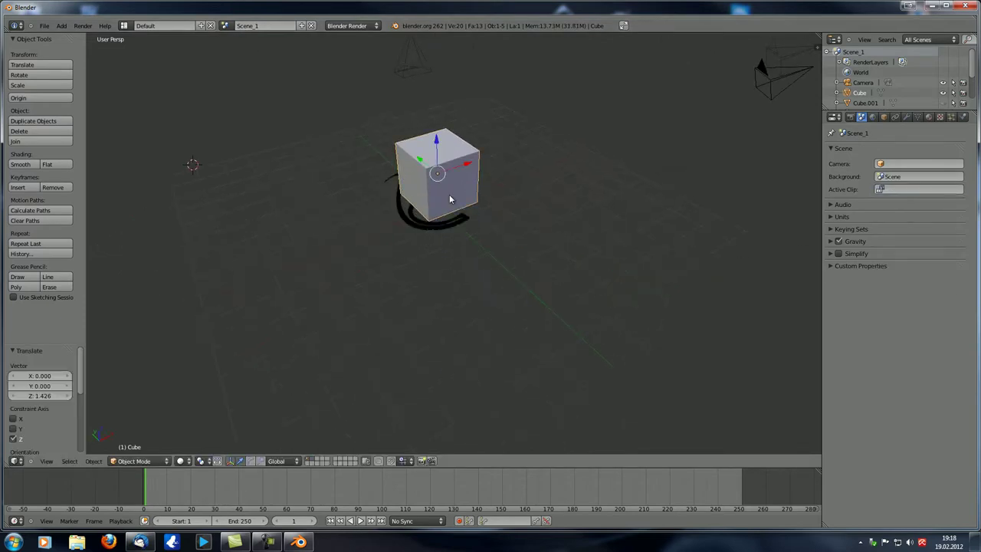
{"action": "middle_click_drag", "start_coordinate": [388, 173], "coordinate": [337, 177]}
Scale the cube to about 0.22 and move it down about 1.44 units along the Z axis
{"action": "left_click", "coordinate": [226, 25]}
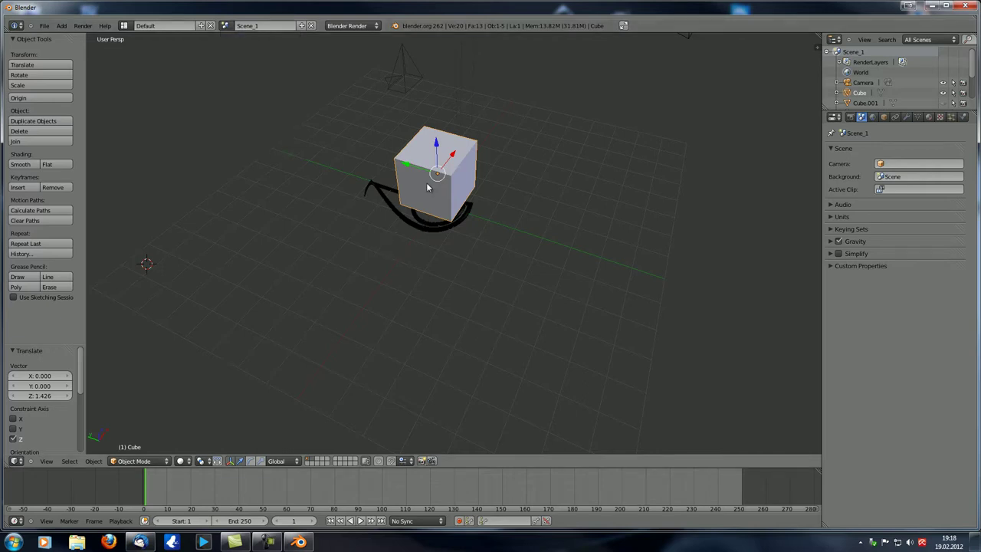
{"action": "key", "text": "s"}
{"action": "left_click", "coordinate": [472, 145]}
{"action": "left_click_drag", "start_coordinate": [437, 150], "coordinate": [432, 178]}
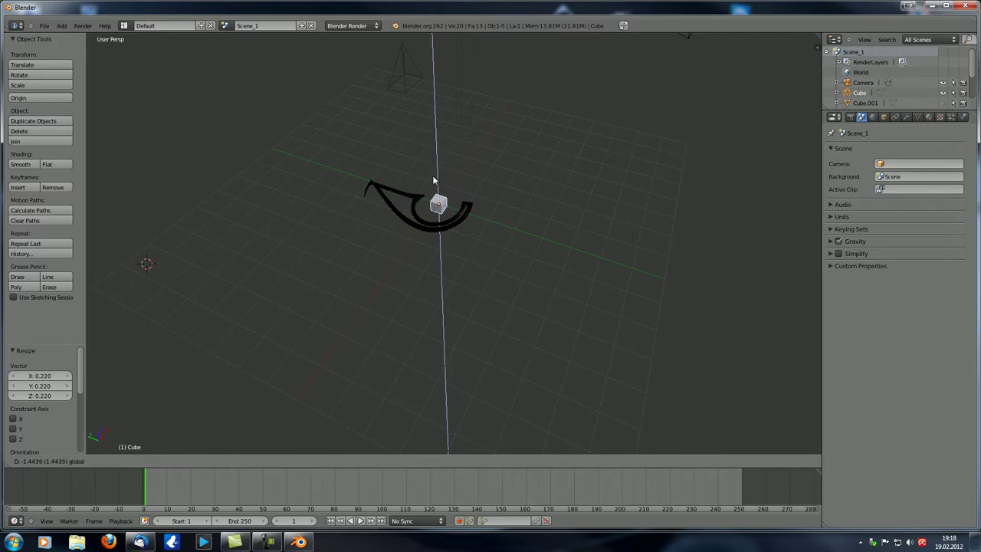
Examine the small cube against the background scene's logo from several angles
{"action": "middle_click_drag", "start_coordinate": [433, 178], "coordinate": [450, 240]}
{"action": "scroll", "coordinate": [450, 240], "scroll_direction": "up", "scroll_amount": 5}
{"action": "middle_click_drag", "start_coordinate": [454, 123], "coordinate": [425, 313]}
{"action": "scroll", "coordinate": [425, 313], "scroll_direction": "down", "scroll_amount": 5}
{"action": "middle_click_drag", "start_coordinate": [445, 235], "coordinate": [477, 240]}
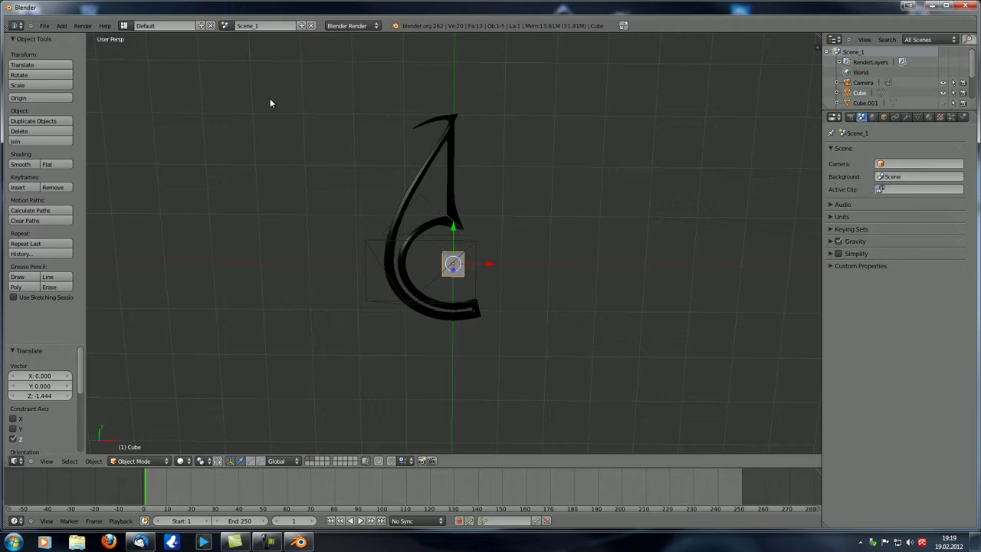
{"action": "middle_click_drag", "start_coordinate": [274, 123], "coordinate": [353, 187]}
{"action": "middle_click_drag", "start_coordinate": [501, 256], "coordinate": [472, 259]}
Collapse the background and camera settings and review the scene's Audio settings
{"action": "left_click", "coordinate": [839, 150]}
{"action": "left_click", "coordinate": [841, 161]}
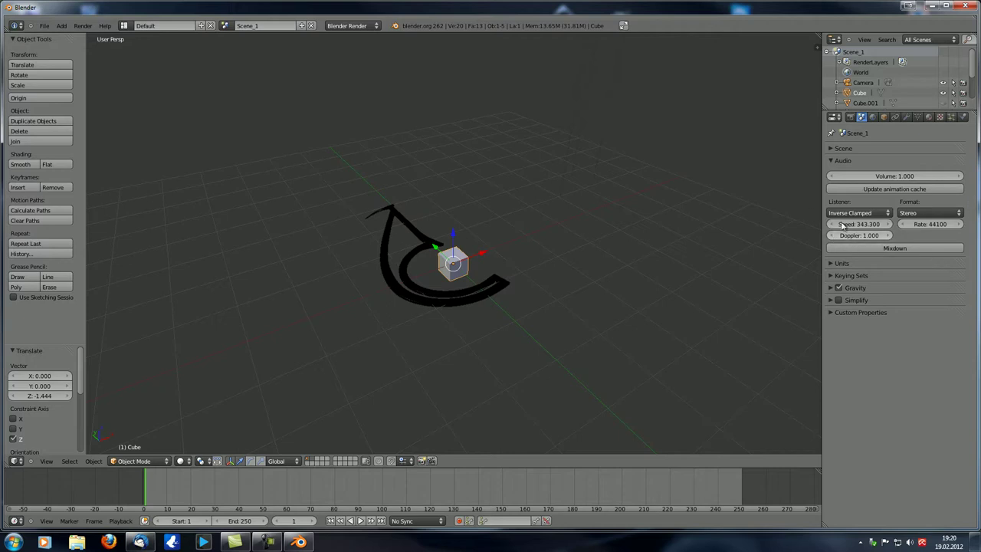
{"action": "left_click", "coordinate": [835, 162]}
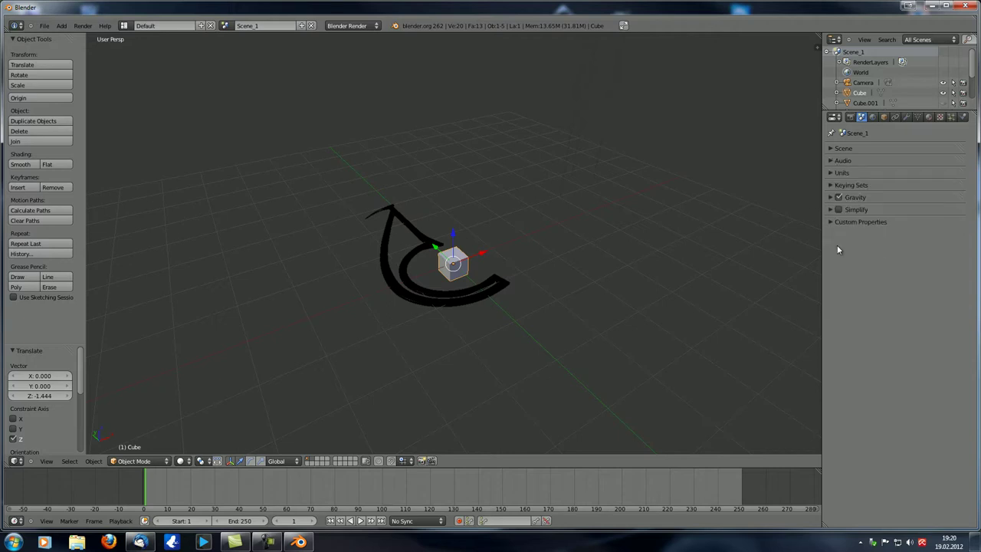
Expand the scene's Units settings and switch the cube to Edit Mode
{"action": "left_click", "coordinate": [832, 173]}
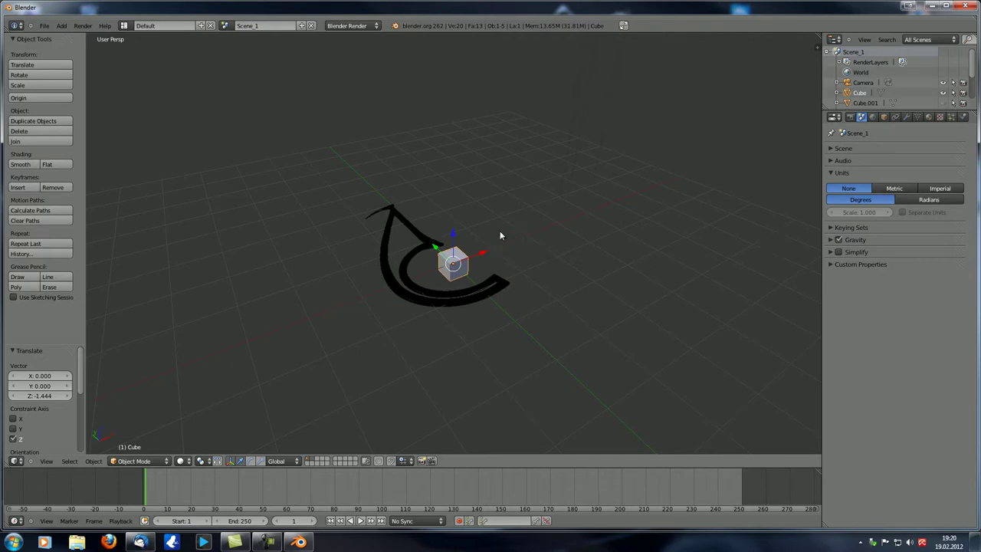
{"action": "mouse_move", "coordinate": [484, 296]}
{"action": "middle_mouse_down"}
{"action": "mouse_move", "coordinate": [511, 289]}
{"action": "mouse_move", "coordinate": [501, 293]}
{"action": "middle_mouse_up"}
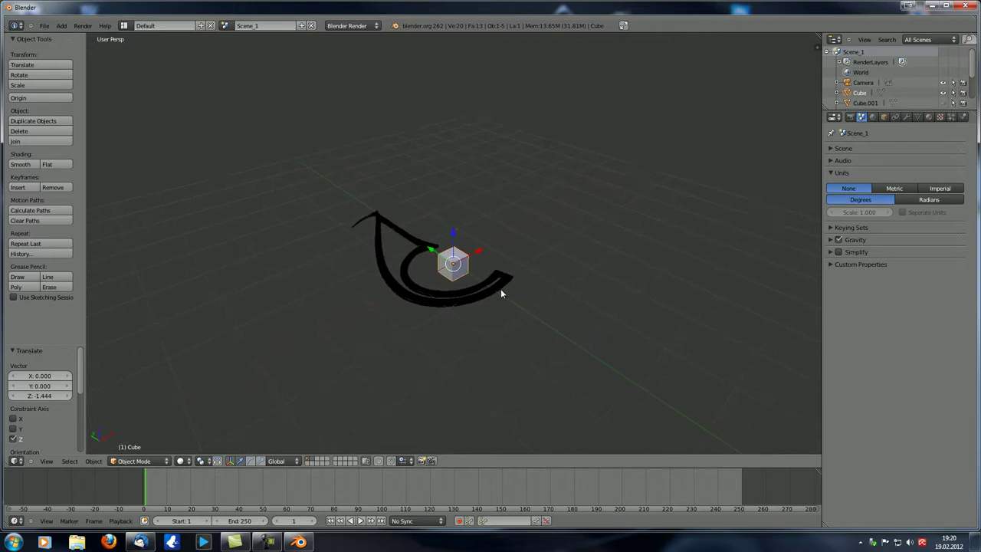
{"action": "scroll", "coordinate": [445, 266], "scroll_direction": "down", "scroll_amount": 10}
{"action": "scroll", "coordinate": [446, 271], "scroll_direction": "up", "scroll_amount": 5}
{"action": "middle_click_drag", "start_coordinate": [447, 271], "coordinate": [450, 269]}
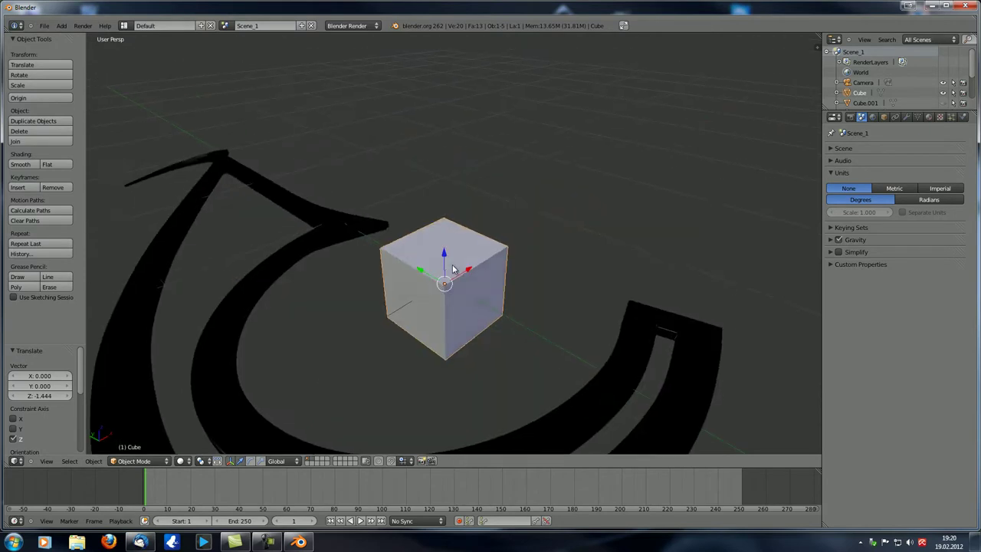
{"action": "key", "text": "Tab"}
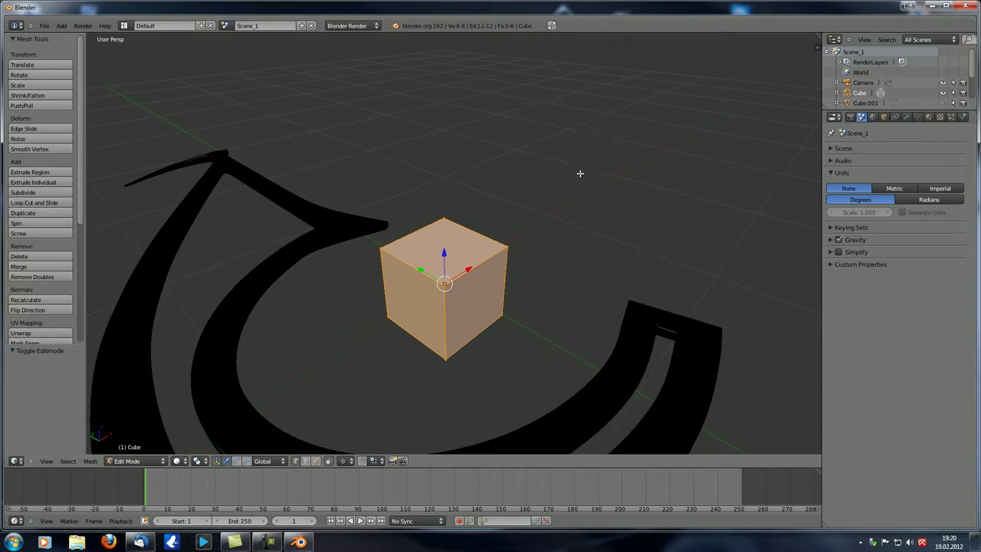
Turn on the edge length, face angle and face area displays for the cube's mesh
{"action": "key", "text": "n"}
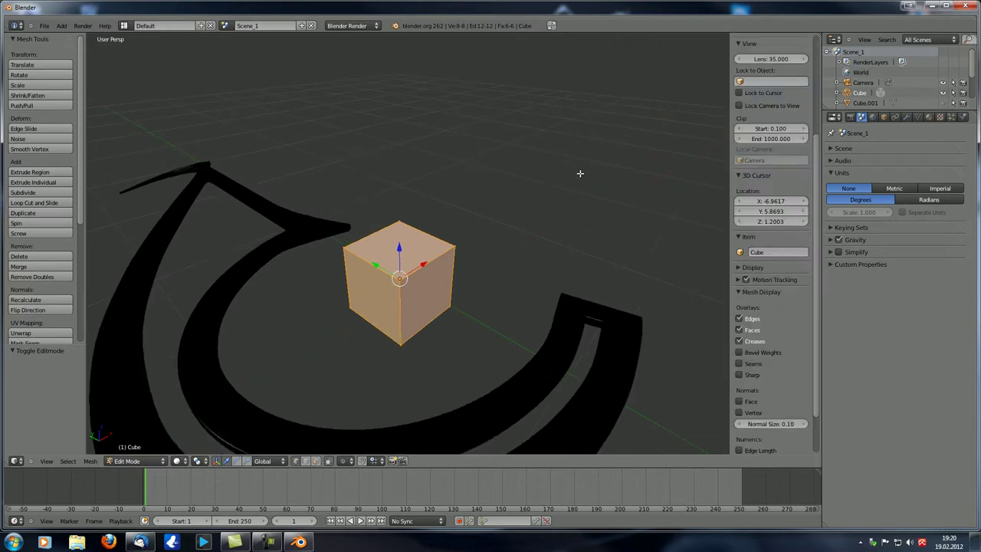
{"action": "scroll", "coordinate": [762, 333], "scroll_direction": "down", "scroll_amount": 3}
{"action": "left_click", "coordinate": [740, 398]}
{"action": "left_click", "coordinate": [741, 410]}
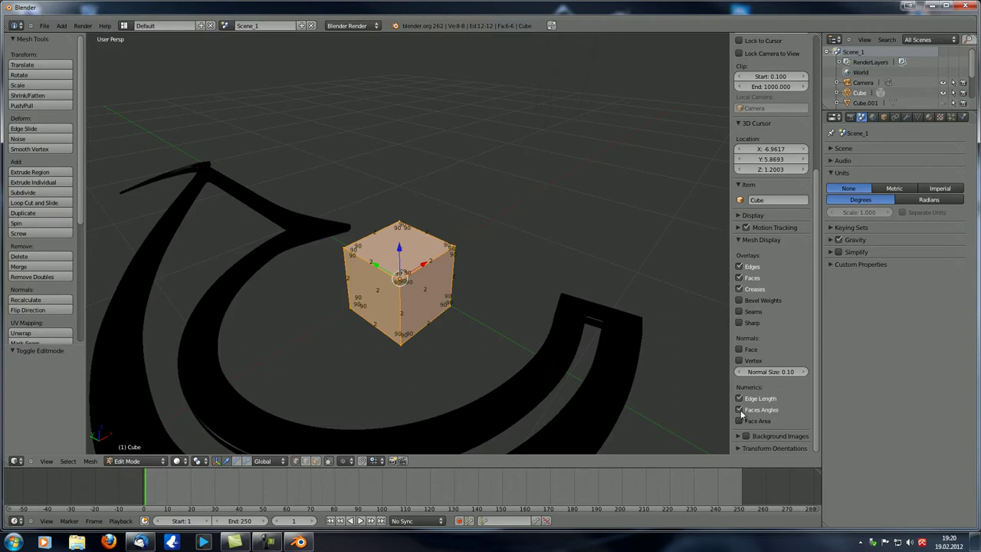
{"action": "left_click", "coordinate": [740, 421]}
Switch the view to orthographic and examine the length, angle and area labels on the cube up close
{"action": "scroll", "coordinate": [369, 309], "scroll_direction": "up", "scroll_amount": 8}
{"action": "scroll", "coordinate": [409, 289], "scroll_direction": "down", "scroll_amount": 8}
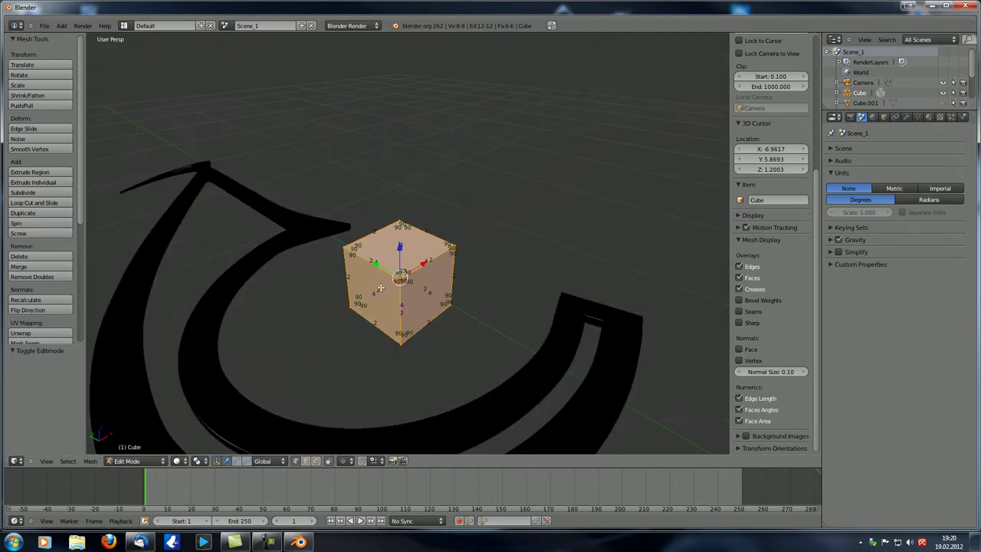
{"action": "key", "text": "KP_5"}
{"action": "scroll", "coordinate": [381, 287], "scroll_direction": "down", "scroll_amount": 6}
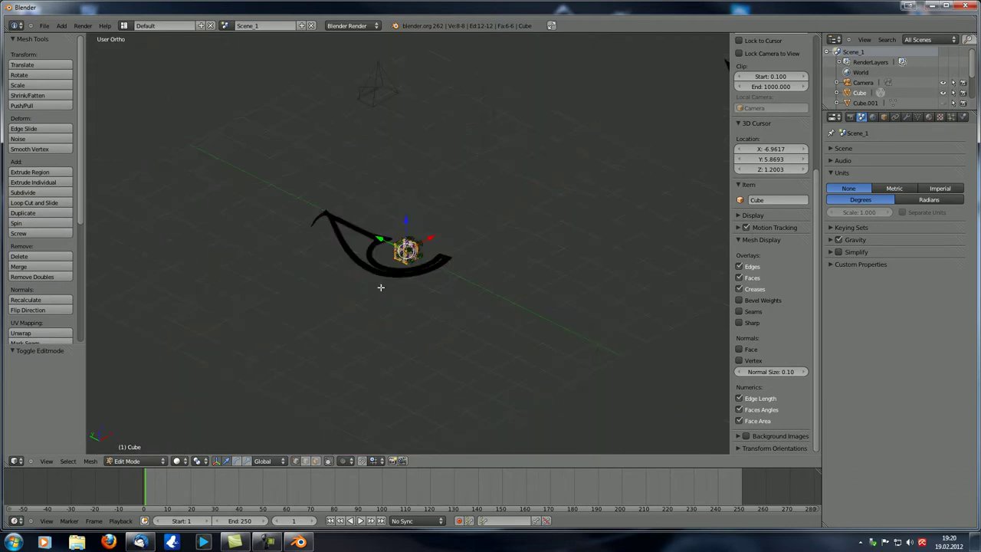
{"action": "scroll", "coordinate": [381, 287], "scroll_direction": "up", "scroll_amount": 14}
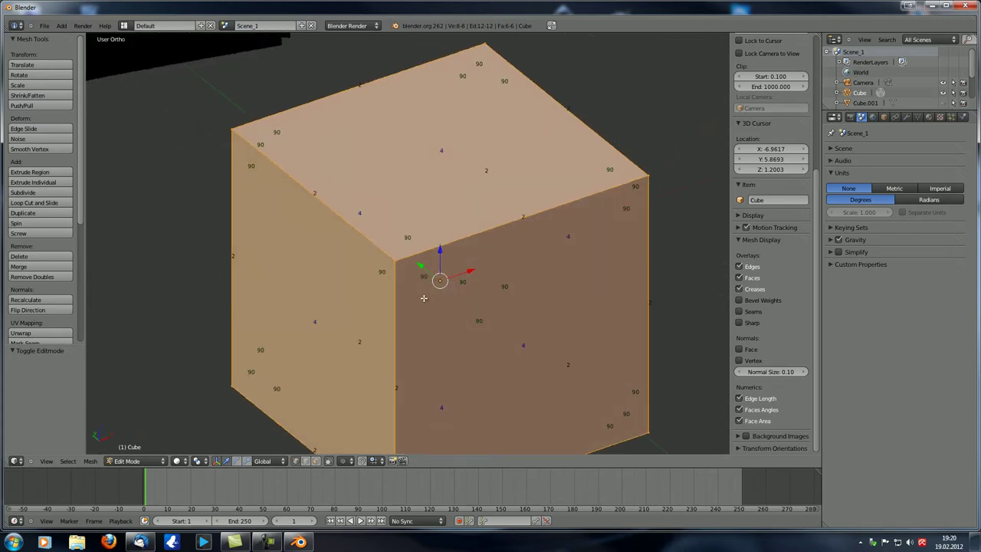
{"action": "middle_click_drag", "start_coordinate": [361, 282], "coordinate": [367, 245]}
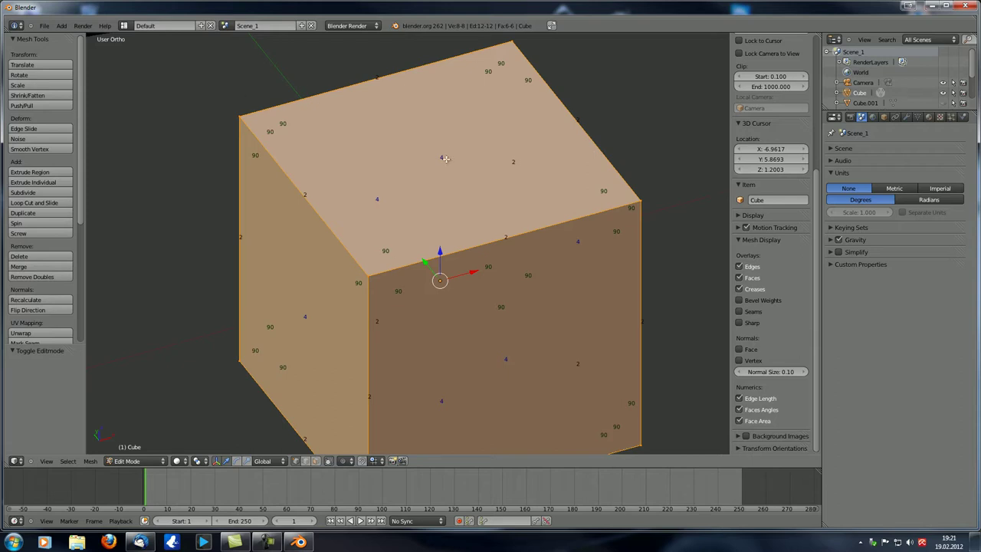
{"action": "middle_click_drag", "start_coordinate": [453, 195], "coordinate": [490, 197]}
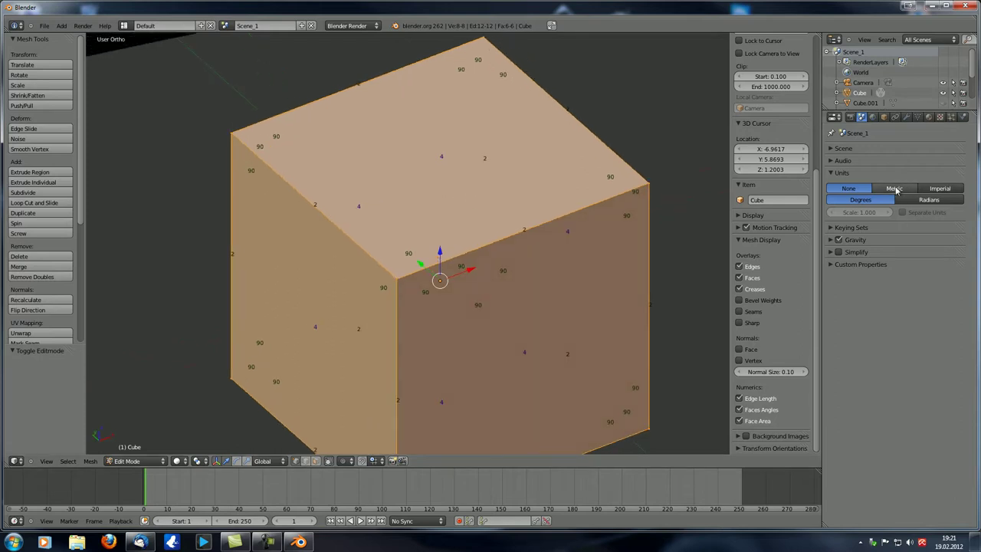
Try Metric scene units on the cube, and set the units to Imperial with angles in Radians
{"action": "left_click", "coordinate": [896, 188]}
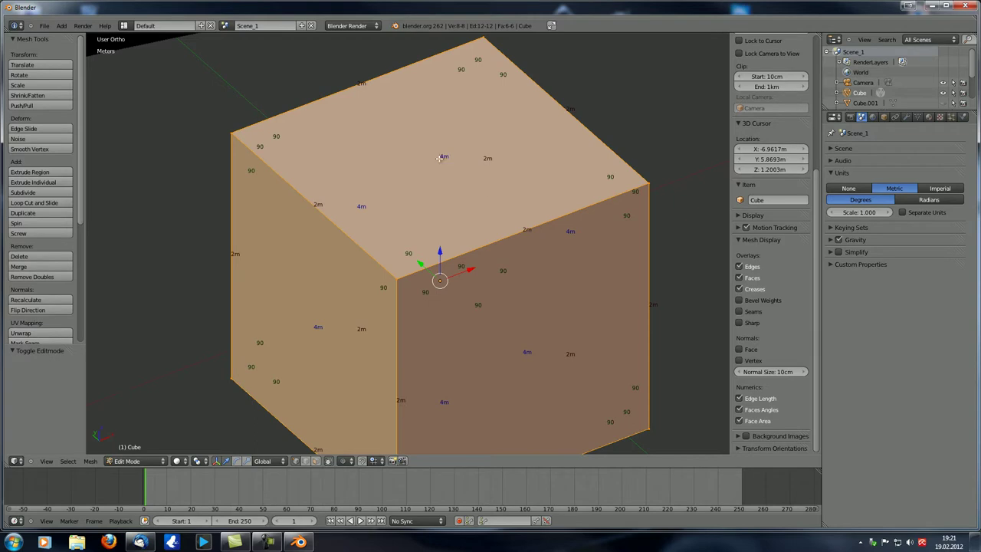
{"action": "left_click", "coordinate": [941, 189]}
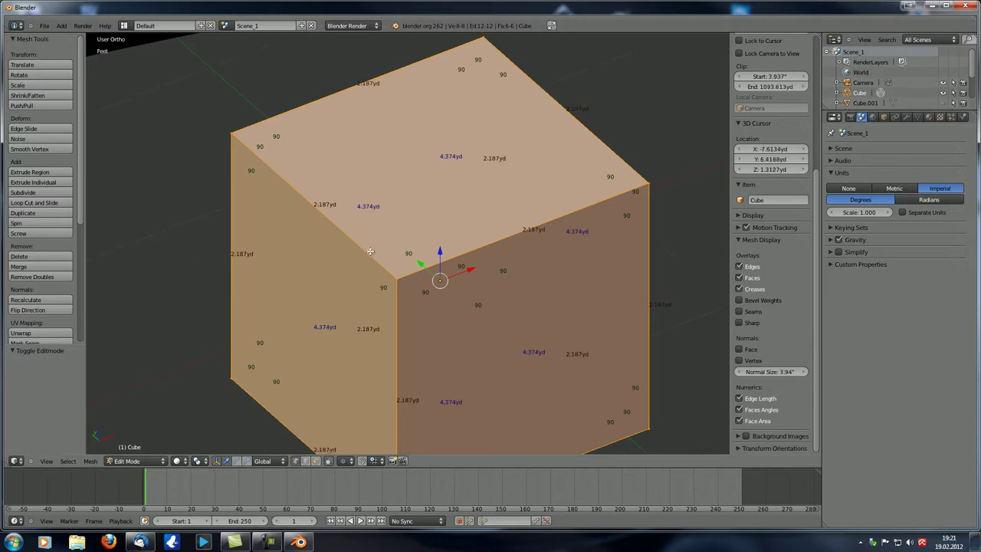
{"action": "mouse_move", "coordinate": [371, 252]}
{"action": "middle_mouse_down"}
{"action": "mouse_move", "coordinate": [399, 250]}
{"action": "mouse_move", "coordinate": [370, 249]}
{"action": "middle_mouse_up"}
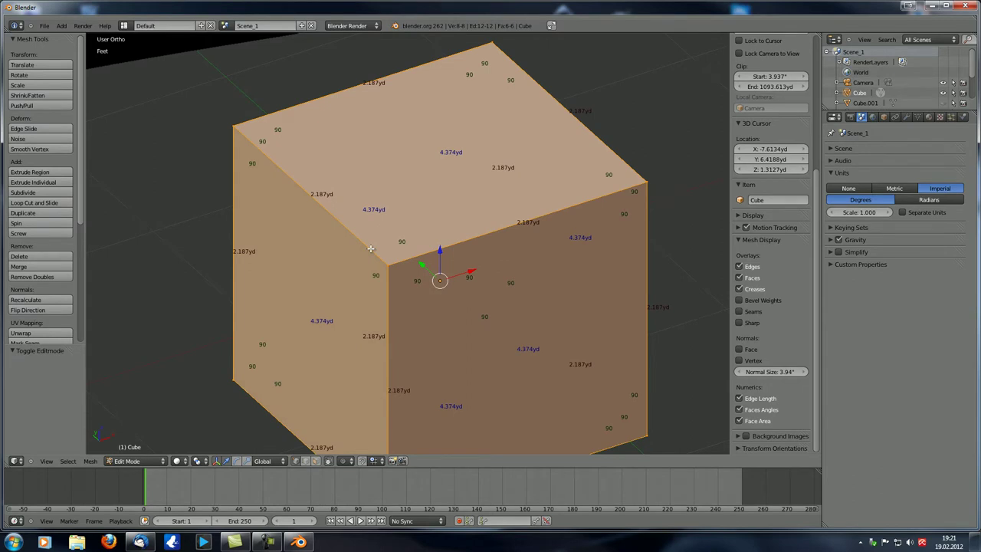
{"action": "left_click", "coordinate": [931, 200]}
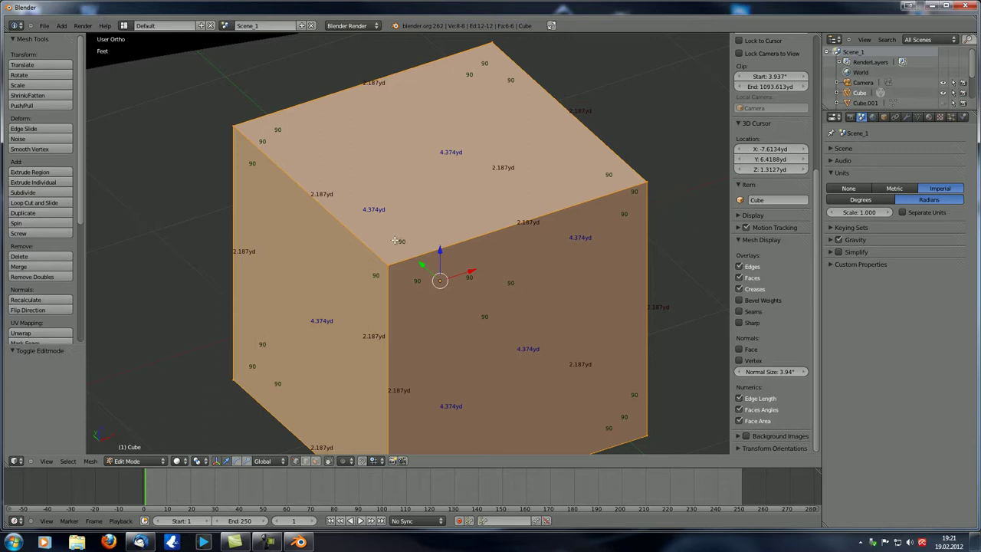
Return to Object Mode and freely rotate the cube to about X 0.283, Y 0.398 and Z -0.323 radians
{"action": "scroll", "coordinate": [418, 226], "scroll_direction": "down", "scroll_amount": 3}
{"action": "key", "text": "Tab"}
{"action": "scroll", "coordinate": [759, 146], "scroll_direction": "up", "scroll_amount": 5}
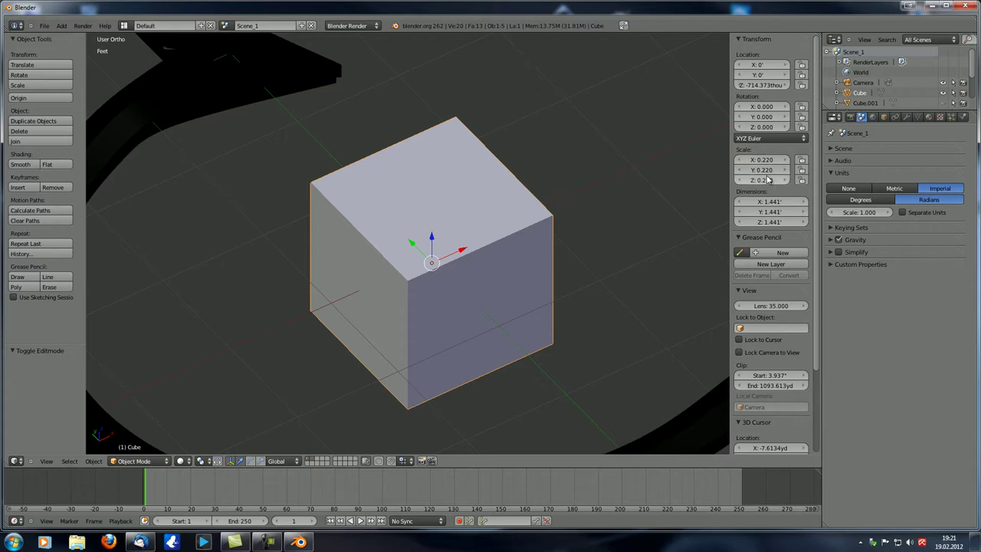
{"action": "middle_click_drag", "start_coordinate": [464, 257], "coordinate": [464, 242]}
{"action": "key", "text": "r"}
{"action": "key", "text": "r"}
{"action": "left_click", "coordinate": [575, 277]}
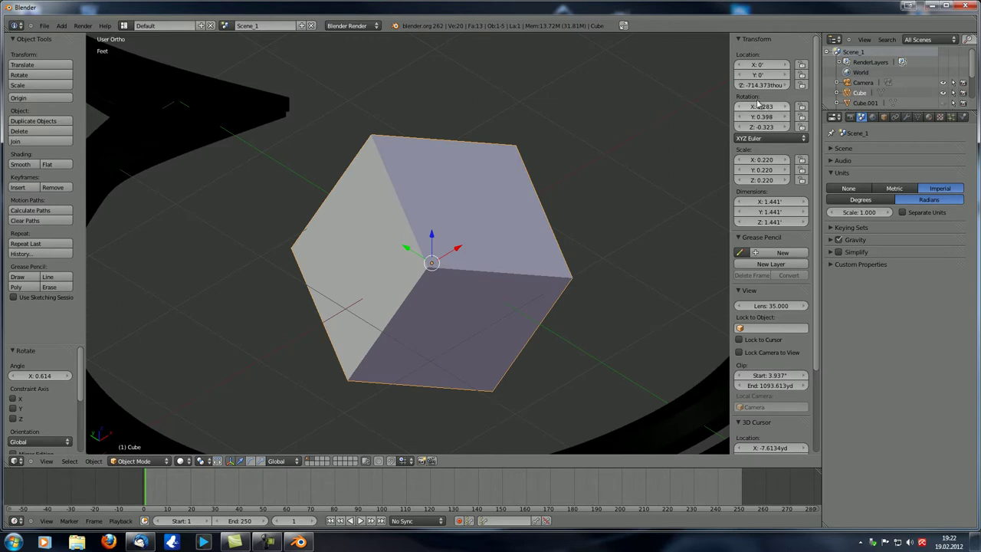
In Edit Mode, move one side face of the cube inward along its local X axis to a median X of about -11.9 inches
{"action": "key", "text": "Tab"}
{"action": "scroll", "coordinate": [437, 303], "scroll_direction": "up", "scroll_amount": 6}
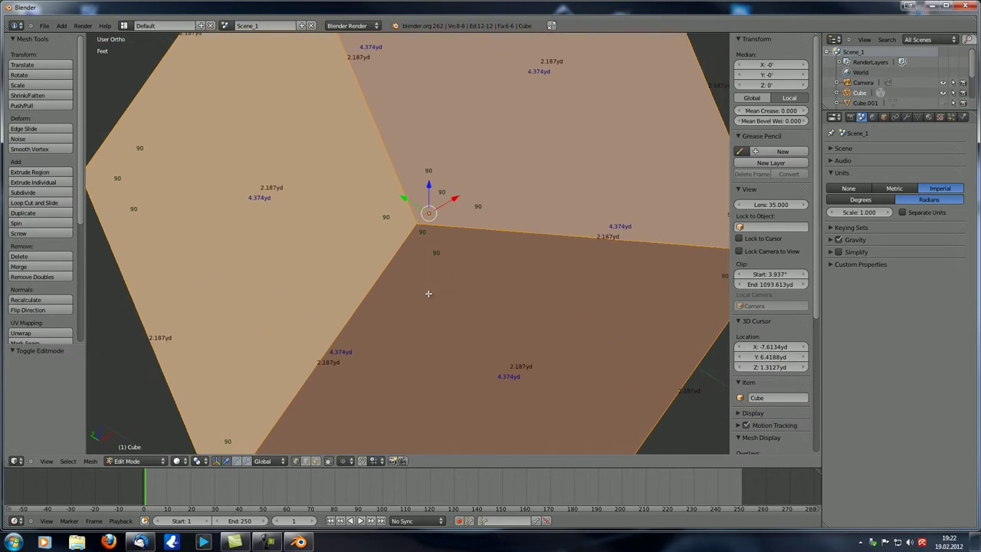
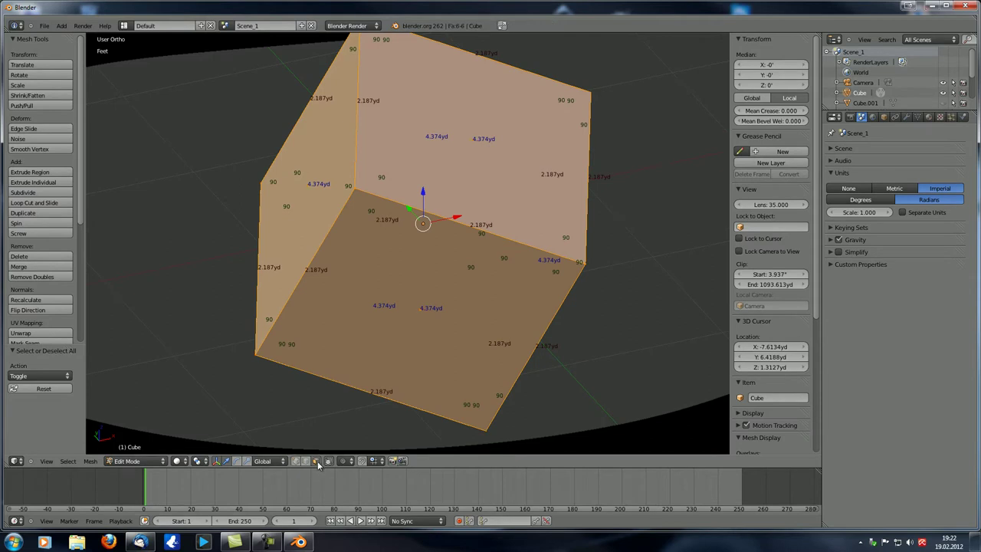
{"action": "right_click", "coordinate": [307, 175]}
{"action": "middle_click_drag", "start_coordinate": [351, 238], "coordinate": [351, 253]}
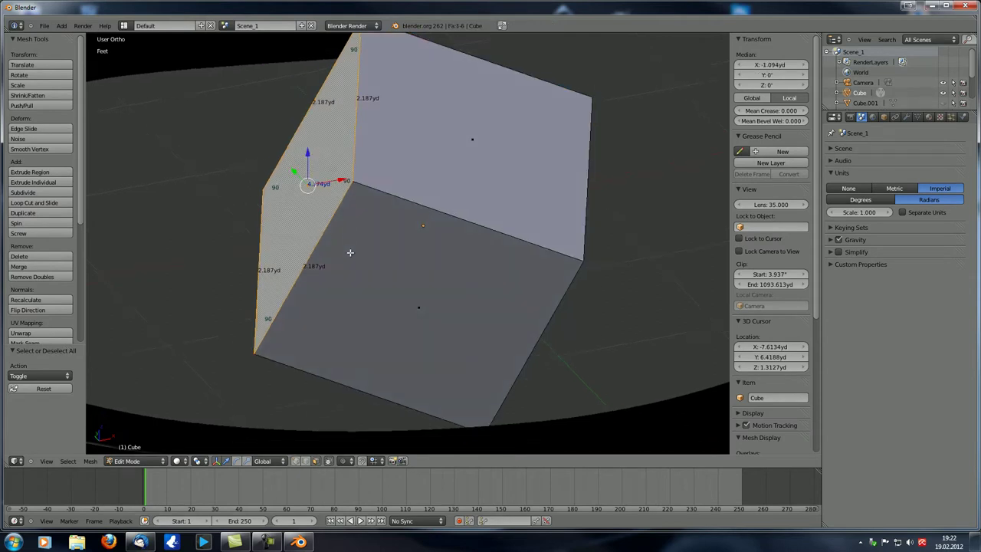
{"action": "left_click", "coordinate": [268, 461]}
{"action": "left_click", "coordinate": [261, 439]}
{"action": "left_click_drag", "start_coordinate": [337, 196], "coordinate": [416, 223]}
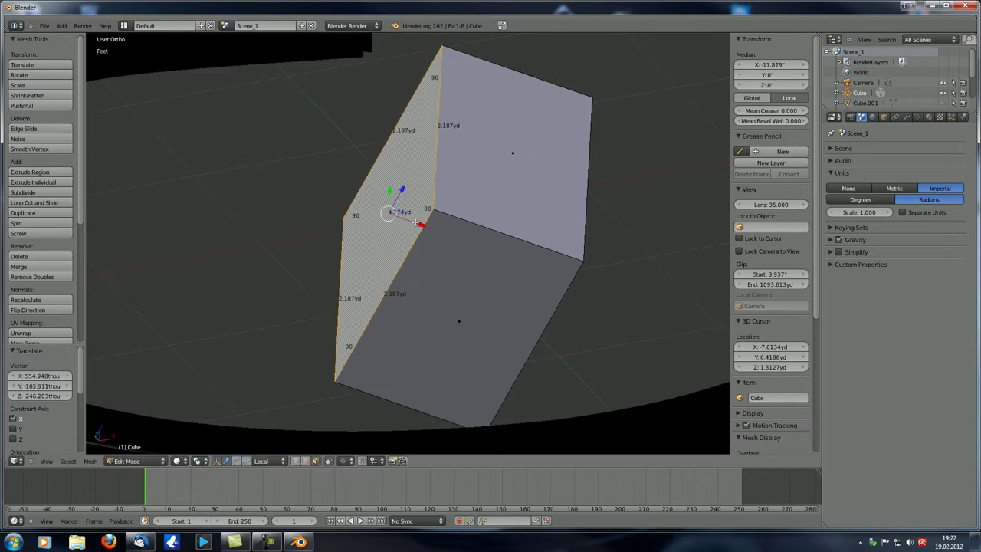
Select the entire mesh and enable Separate Units to inspect its labels in split units
{"action": "middle_click_drag", "start_coordinate": [424, 223], "coordinate": [589, 249]}
{"action": "key", "text": "a"}
{"action": "key", "text": "a"}
{"action": "scroll", "coordinate": [486, 207], "scroll_direction": "up", "scroll_amount": 2}
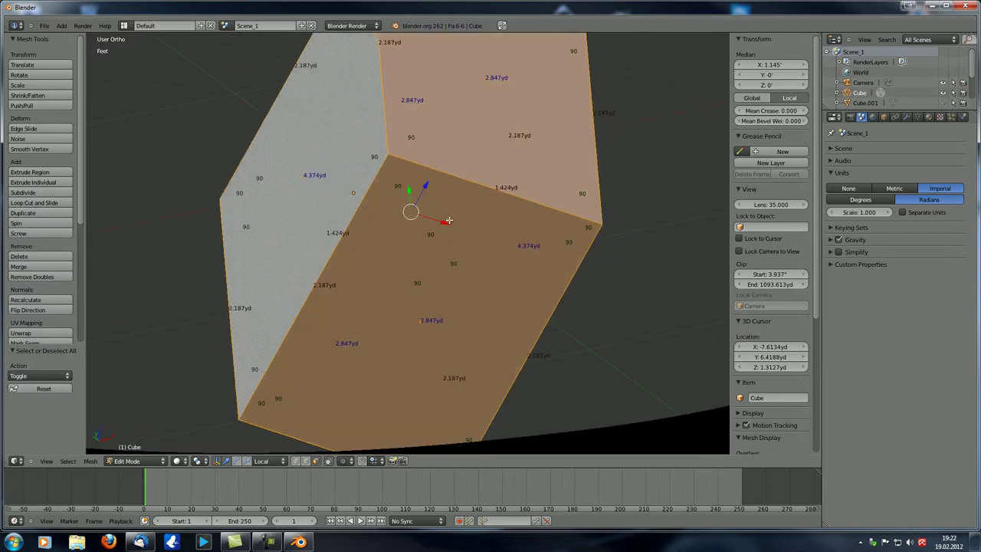
{"action": "left_click", "coordinate": [903, 212]}
{"action": "middle_click_drag", "start_coordinate": [536, 221], "coordinate": [476, 245]}
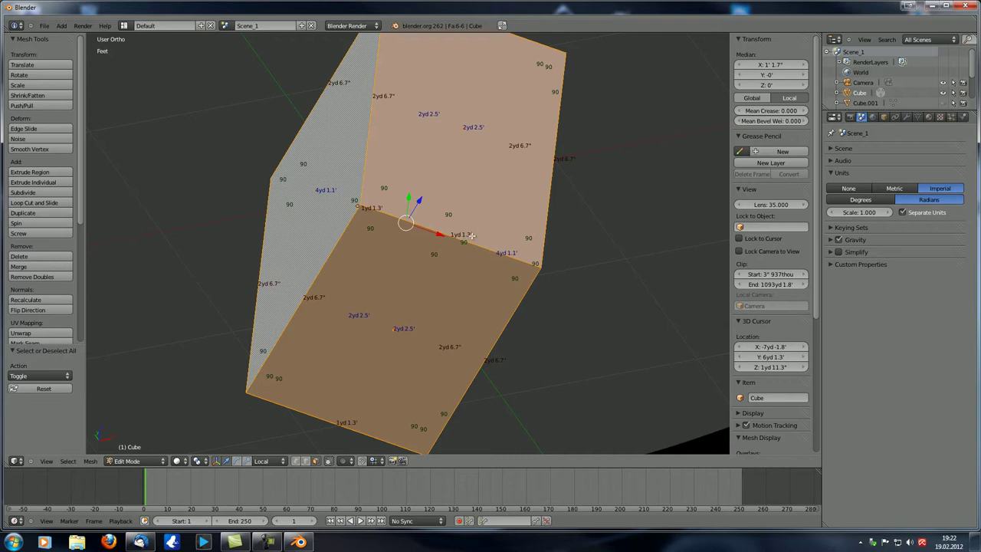
{"action": "scroll", "coordinate": [473, 235], "scroll_direction": "up", "scroll_amount": 4}
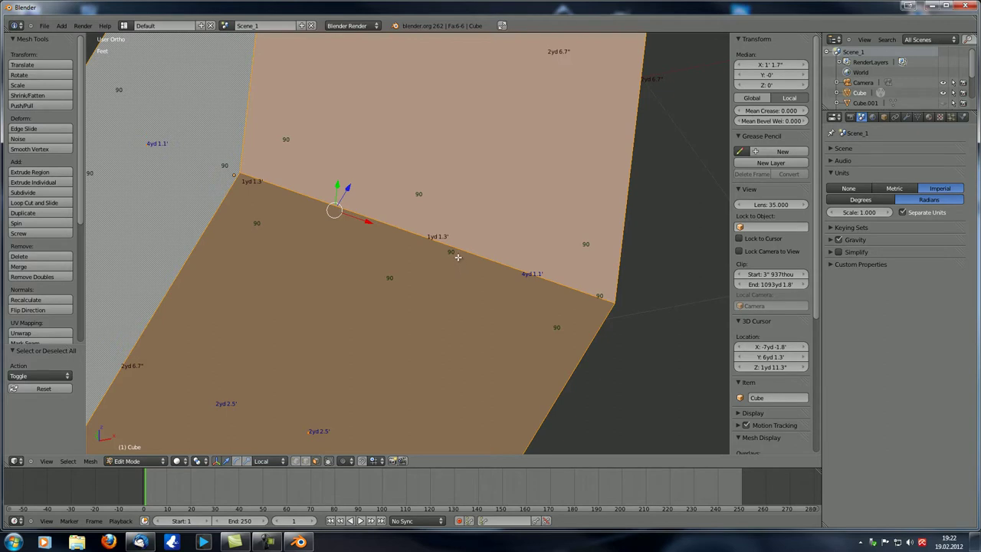
Set the scene units to Metric and move the whole mesh along its local X axis to a median X of about 68.7 cm
{"action": "left_click", "coordinate": [895, 188]}
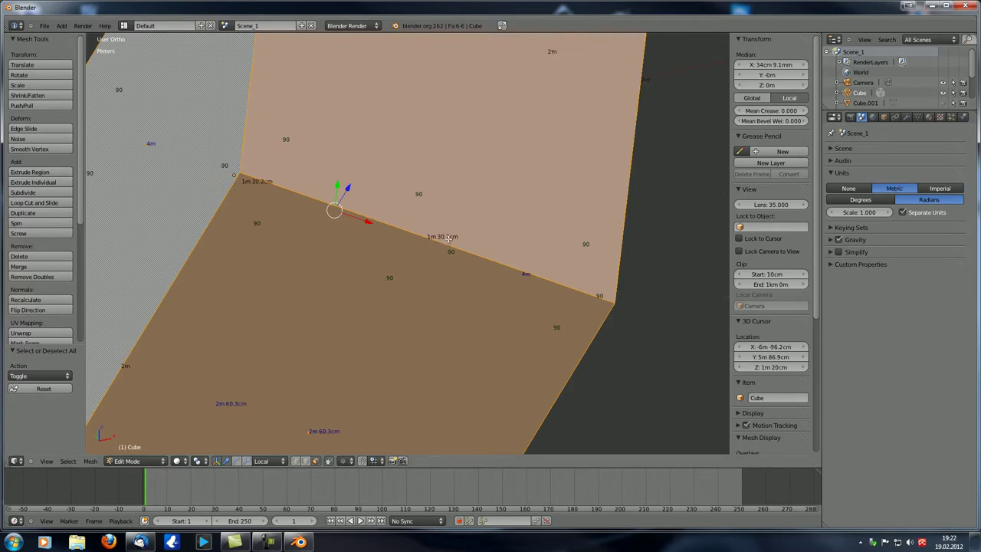
{"action": "scroll", "coordinate": [445, 252], "scroll_direction": "up", "scroll_amount": 4}
{"action": "left_click_drag", "start_coordinate": [244, 174], "coordinate": [432, 280]}
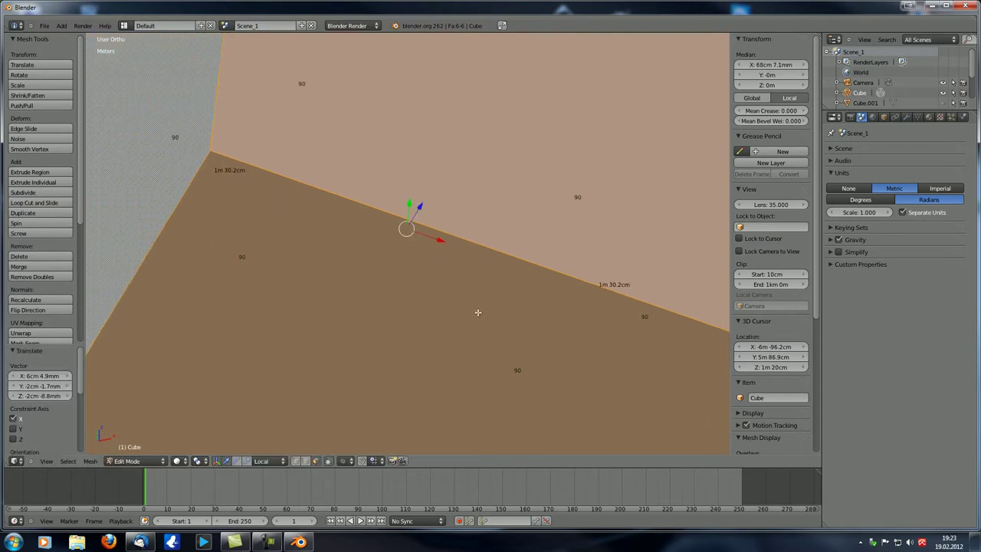
Select only the side face and move it inward along its local X axis to a median X of about 32.9 cm
{"action": "scroll", "coordinate": [360, 243], "scroll_direction": "down", "scroll_amount": 3}
{"action": "scroll", "coordinate": [338, 221], "scroll_direction": "down", "scroll_amount": 3}
{"action": "right_click", "coordinate": [278, 162], "text": "alt"}
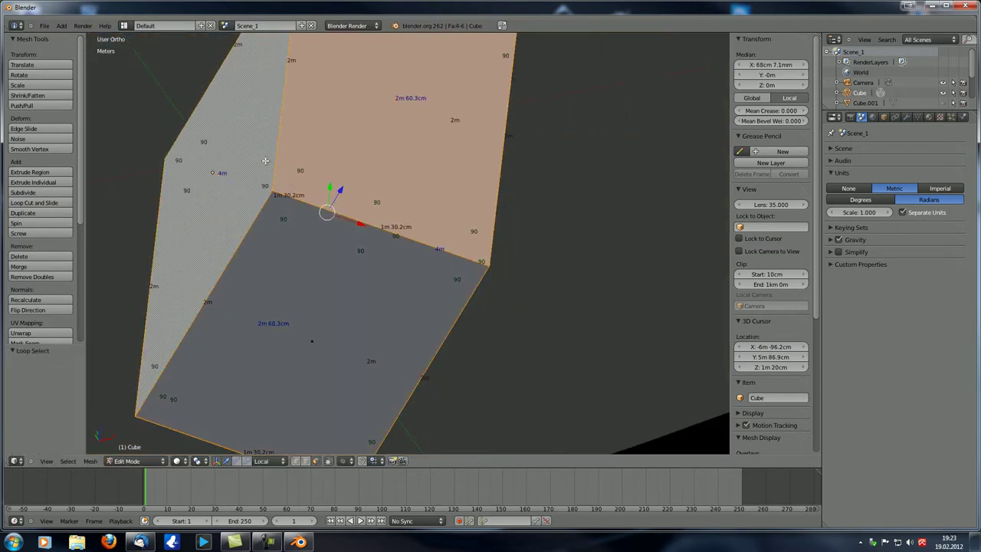
{"action": "scroll", "coordinate": [261, 207], "scroll_direction": "up", "scroll_amount": 3}
{"action": "left_click_drag", "start_coordinate": [199, 156], "coordinate": [284, 204]}
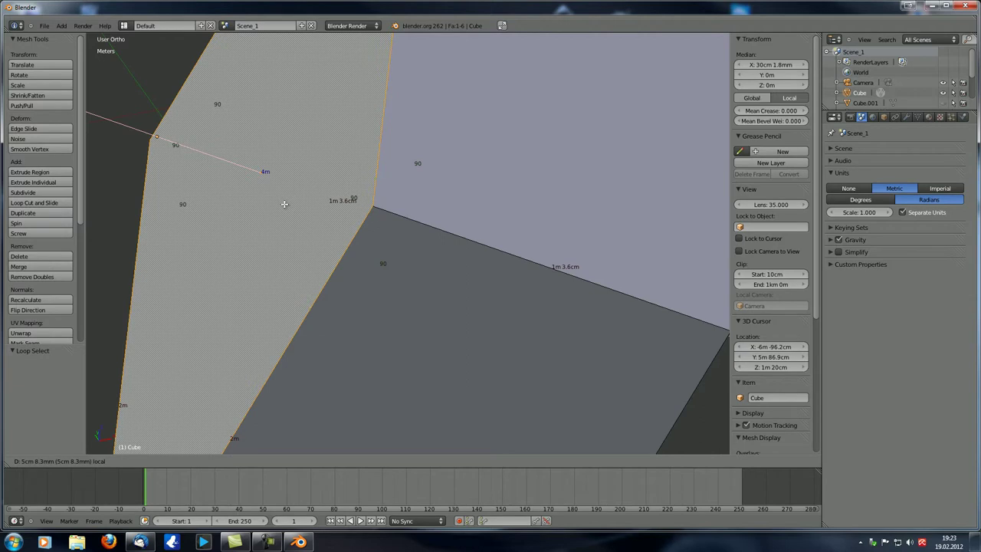
{"action": "left_click_drag", "start_coordinate": [284, 204], "coordinate": [245, 186]}
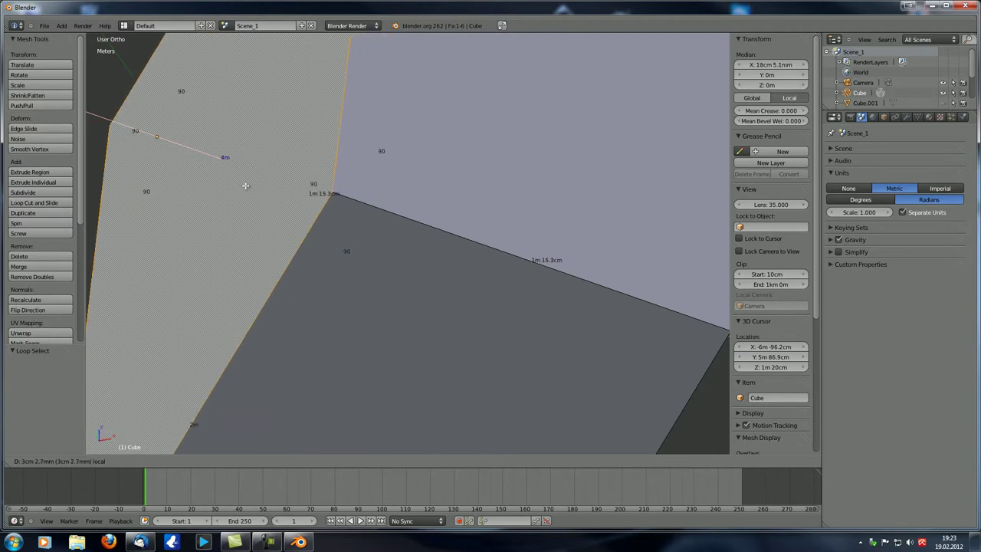
{"action": "left_click_drag", "start_coordinate": [245, 185], "coordinate": [267, 201]}
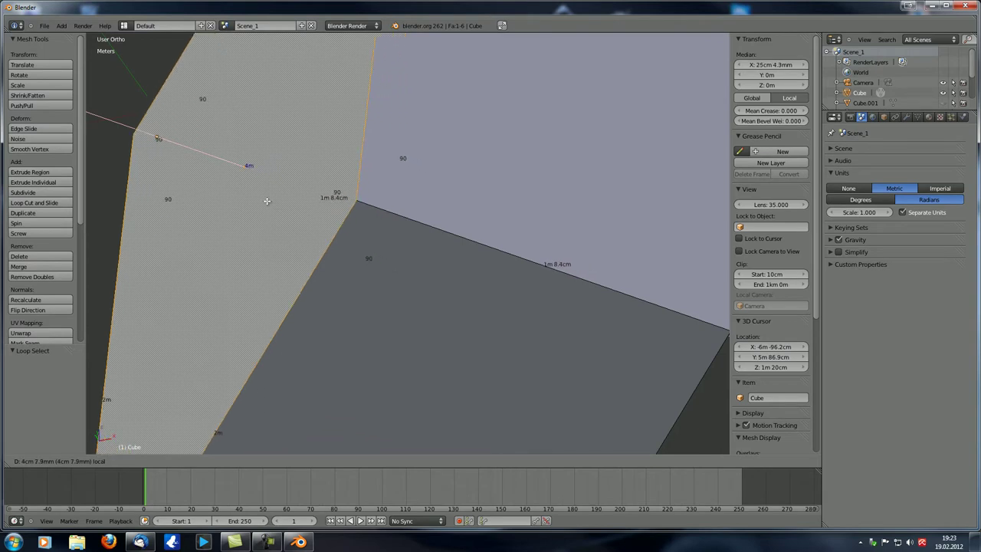
{"action": "left_click_drag", "start_coordinate": [267, 201], "coordinate": [333, 247]}
{"action": "scroll", "coordinate": [333, 247], "scroll_direction": "down", "scroll_amount": 10}
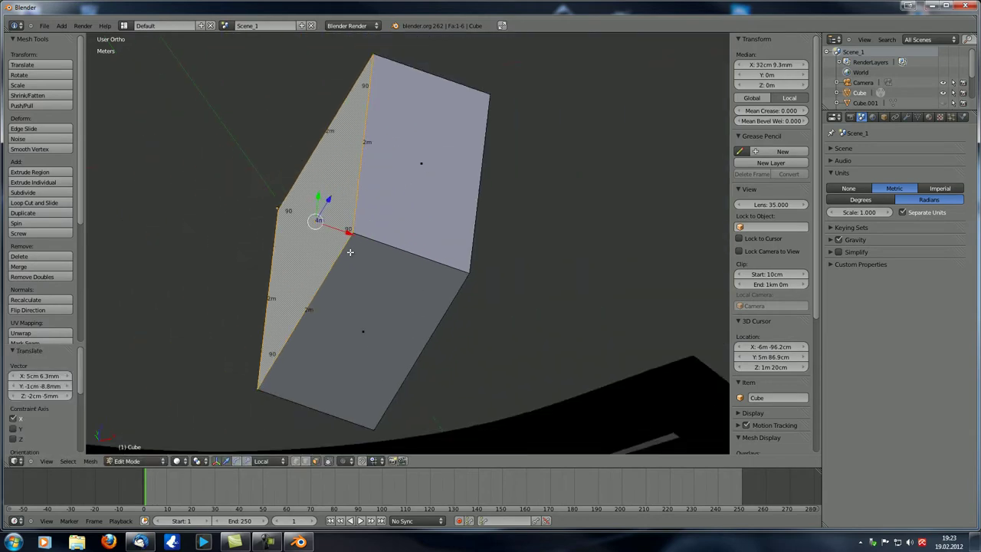
Return to Object Mode, try a unit scale of about 1.916, and reset the scale to 1
{"action": "key", "text": "Tab"}
{"action": "mouse_move", "coordinate": [333, 247]}
{"action": "middle_mouse_down"}
{"action": "mouse_move", "coordinate": [400, 321]}
{"action": "mouse_move", "coordinate": [361, 304]}
{"action": "mouse_move", "coordinate": [365, 359]}
{"action": "middle_mouse_up"}
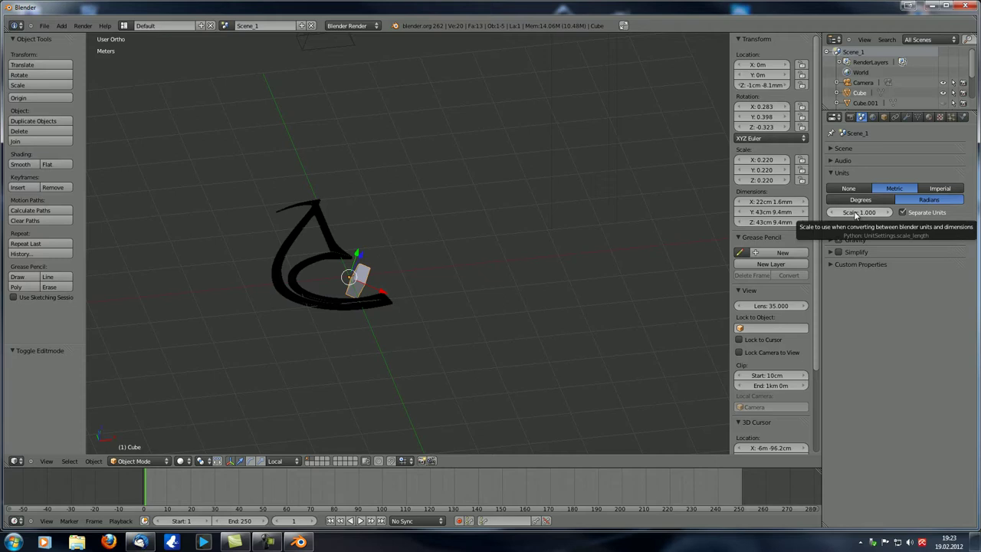
{"action": "mouse_move", "coordinate": [857, 216]}
{"action": "left_mouse_down"}
{"action": "mouse_move", "coordinate": [979, 215]}
{"action": "mouse_move", "coordinate": [863, 214]}
{"action": "left_mouse_up"}
{"action": "left_click", "coordinate": [863, 214]}
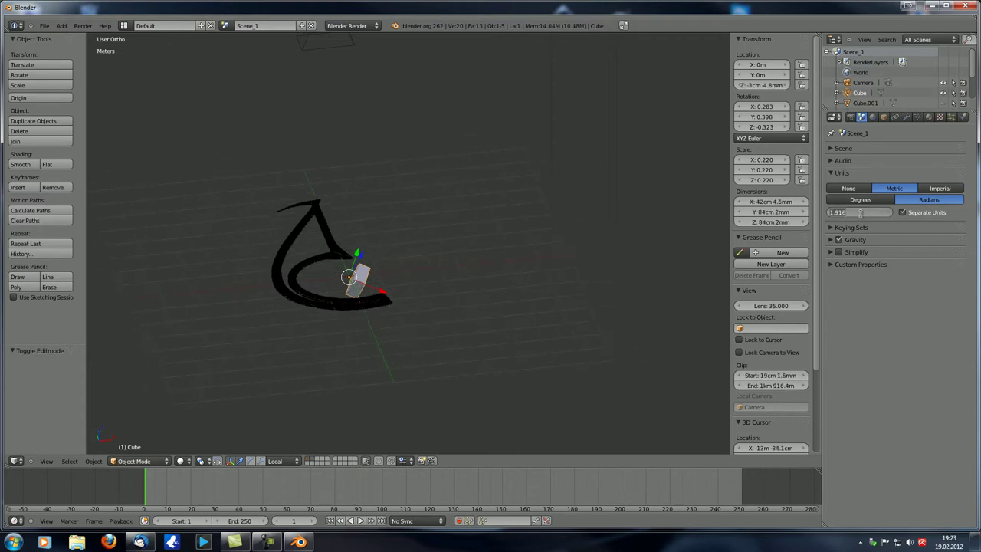
{"action": "type", "text": "1"}
{"action": "key", "text": "Return"}
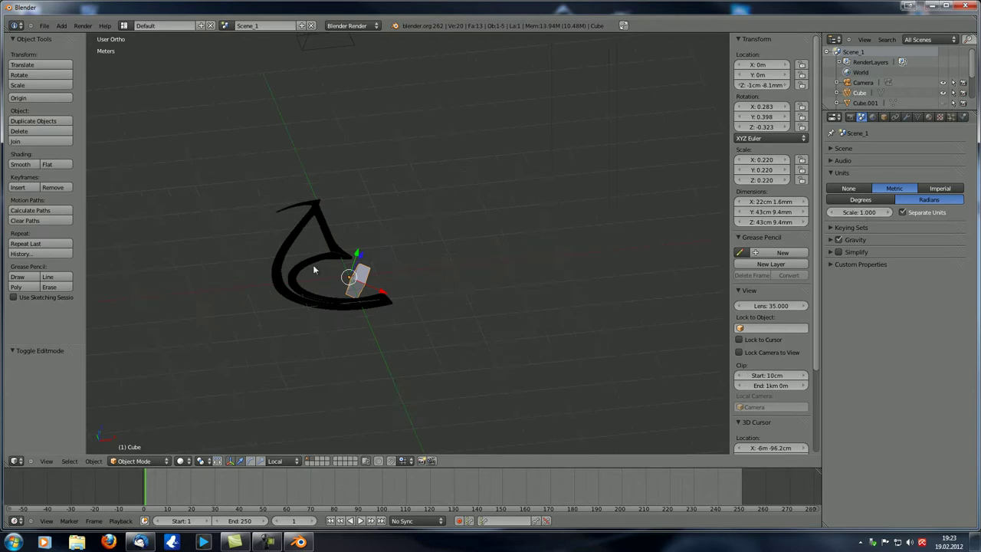
Raise the unit scale to about 6.34 and set the scene's unit system to None
{"action": "left_click_drag", "start_coordinate": [887, 213], "coordinate": [954, 215]}
{"action": "left_click", "coordinate": [853, 189]}
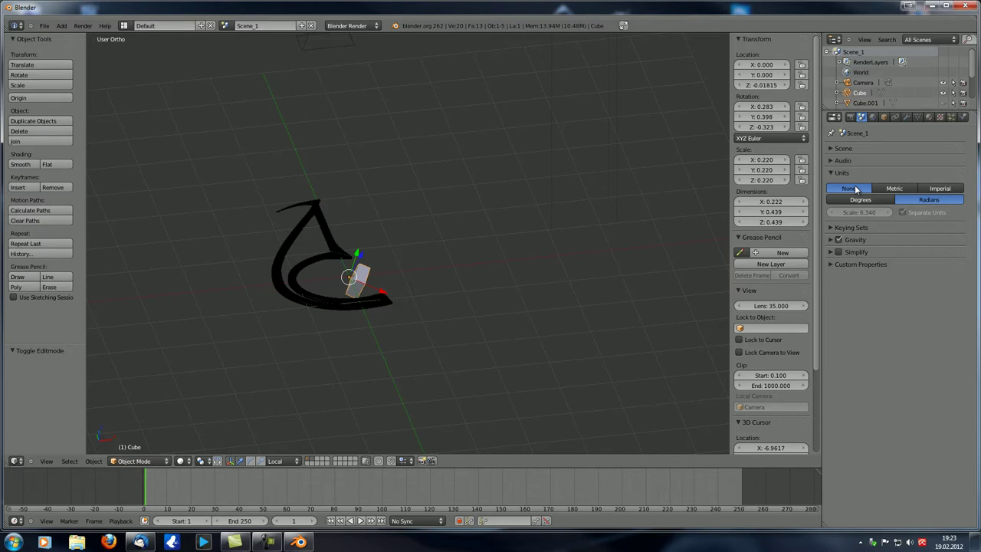
Set the scene's unit system to Imperial with a unit scale of 1
{"action": "left_click", "coordinate": [933, 189]}
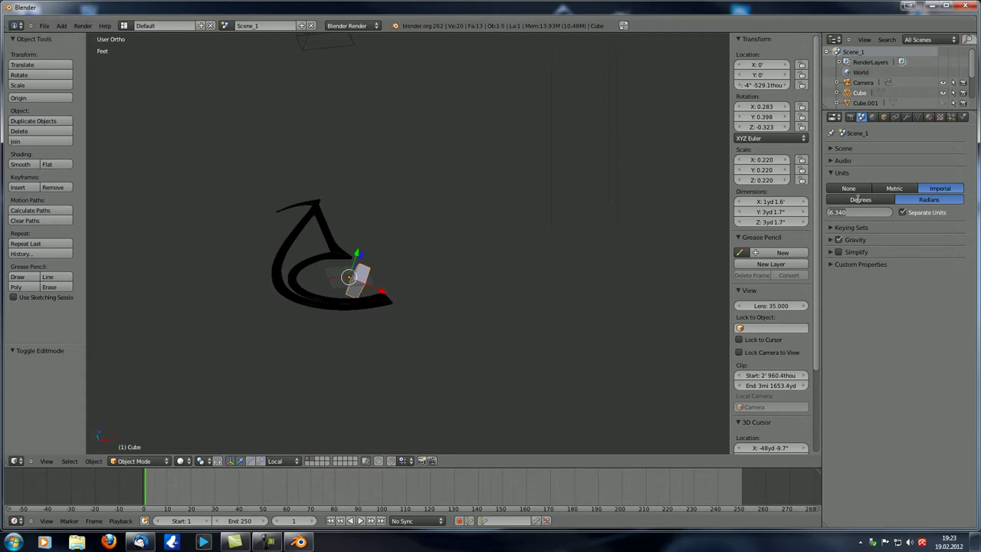
{"action": "left_click", "coordinate": [858, 212]}
{"action": "type", "text": "1"}
{"action": "key", "text": "Return"}
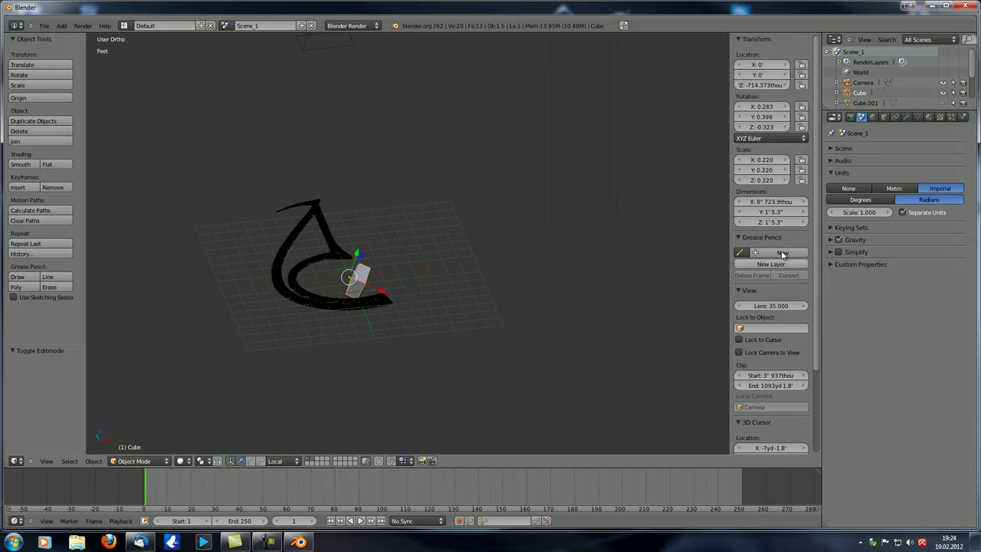
Toggle the Separate Units option and set the scene's unit system back to None
{"action": "scroll", "coordinate": [321, 266], "scroll_direction": "up", "scroll_amount": 5}
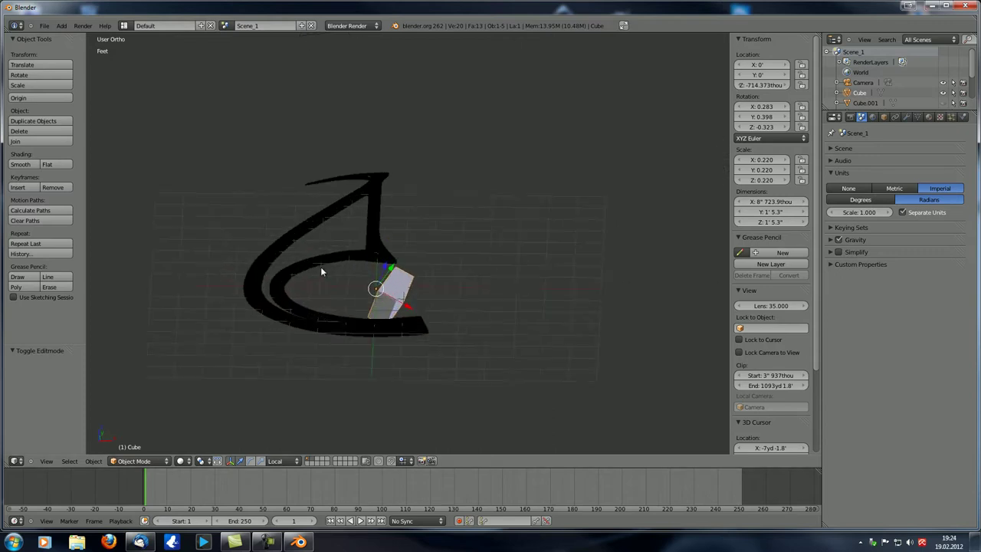
{"action": "left_click", "coordinate": [903, 213]}
{"action": "left_click", "coordinate": [843, 188]}
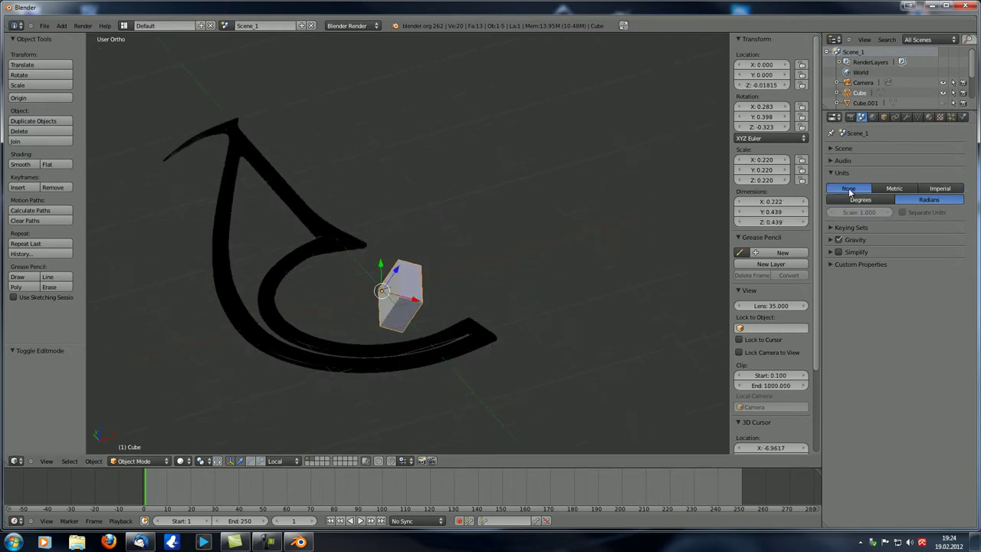
Open the Keying Sets settings and move the cube to about X 2.168, Y -2.464, Z -0.176
{"action": "left_click", "coordinate": [829, 172]}
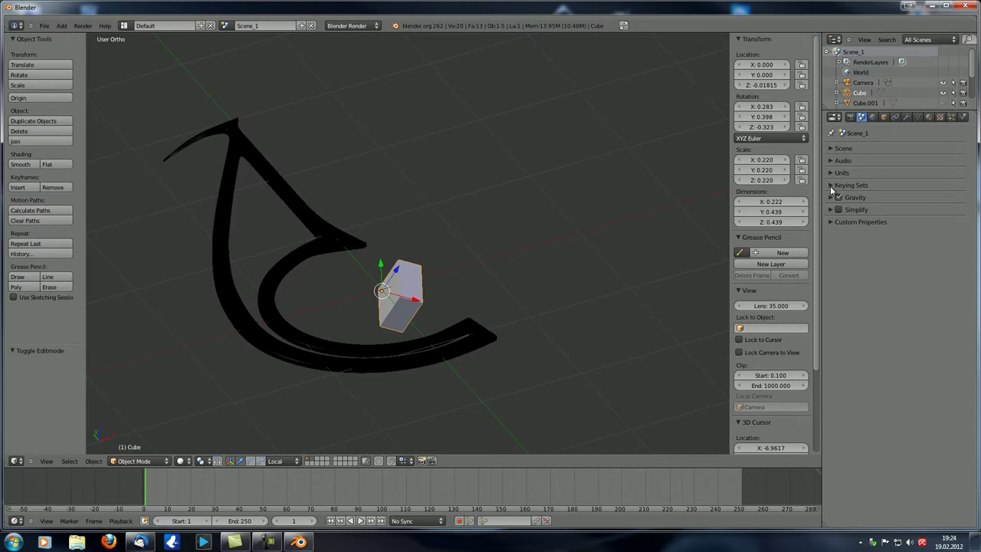
{"action": "left_click", "coordinate": [830, 186]}
{"action": "middle_click_drag", "start_coordinate": [448, 307], "coordinate": [420, 306]}
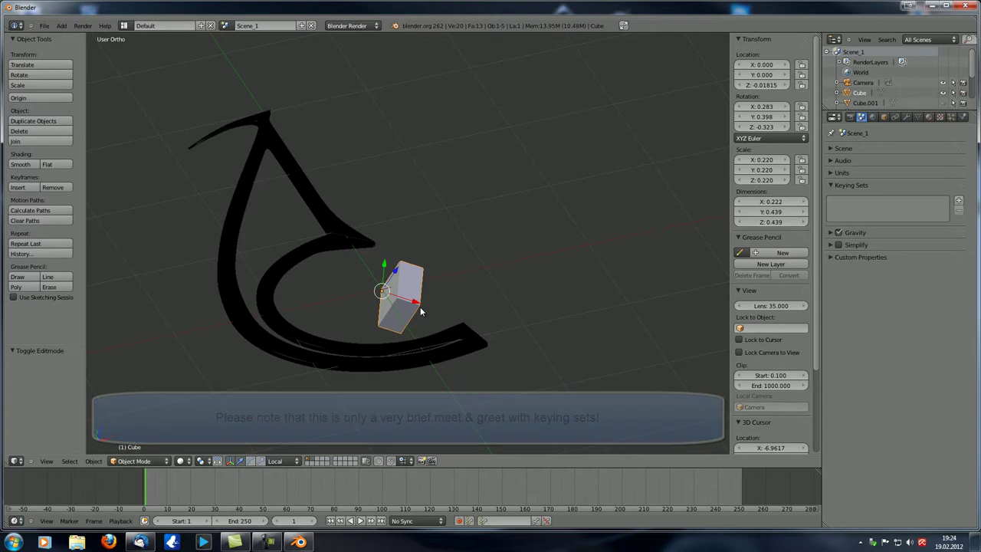
{"action": "middle_click_drag", "start_coordinate": [420, 306], "coordinate": [390, 294]}
{"action": "scroll", "coordinate": [391, 294], "scroll_direction": "down", "scroll_amount": 3}
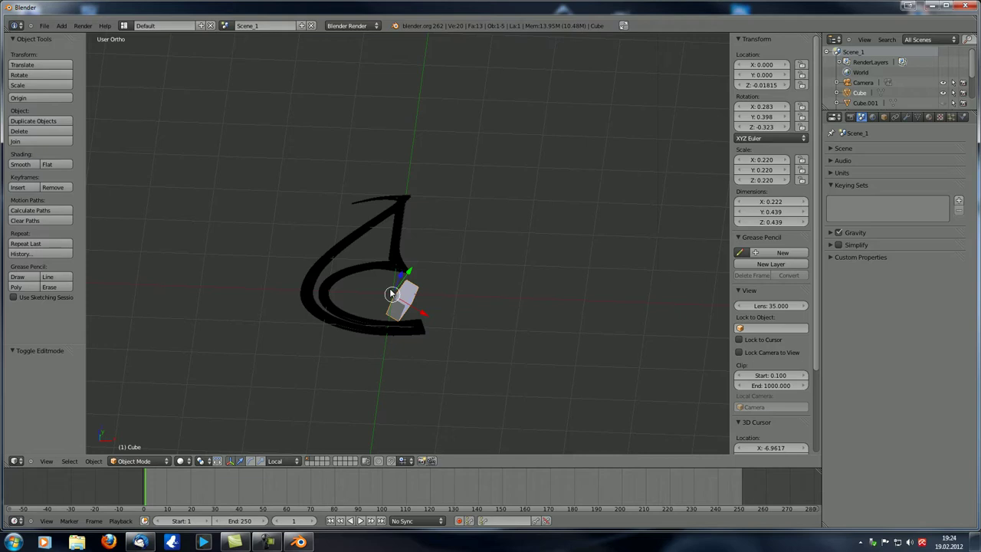
{"action": "mouse_move", "coordinate": [448, 262]}
{"action": "middle_mouse_down"}
{"action": "mouse_move", "coordinate": [514, 259]}
{"action": "mouse_move", "coordinate": [391, 335]}
{"action": "middle_mouse_up"}
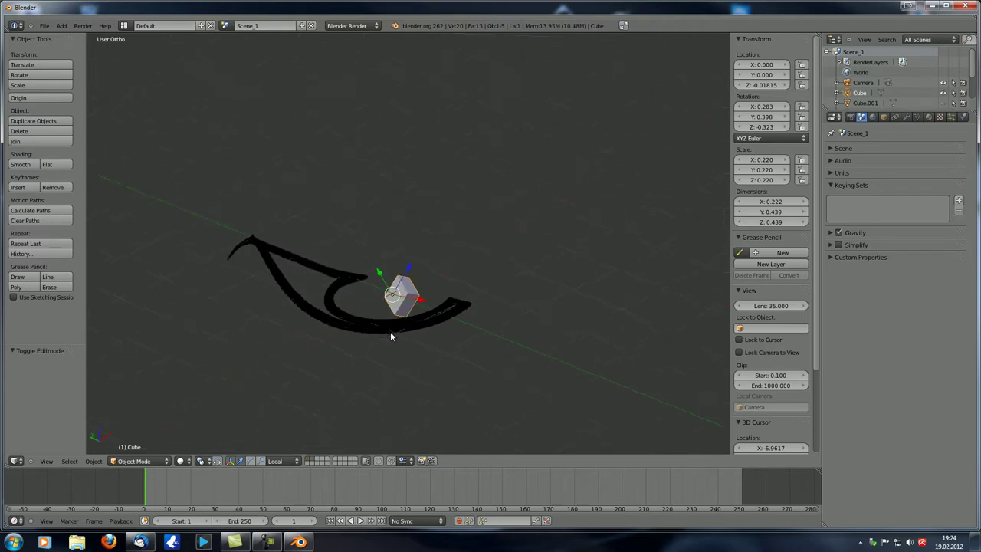
{"action": "key", "text": "g"}
{"action": "left_click", "coordinate": [609, 357]}
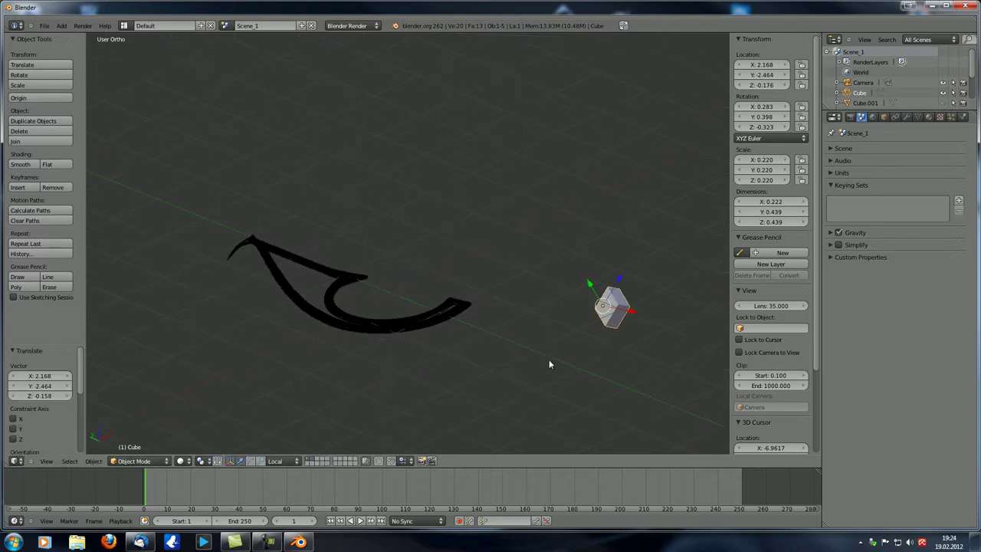
Insert a location keyframe for the cube at frame 1
{"action": "key", "text": "i"}
{"action": "left_click", "coordinate": [515, 366]}
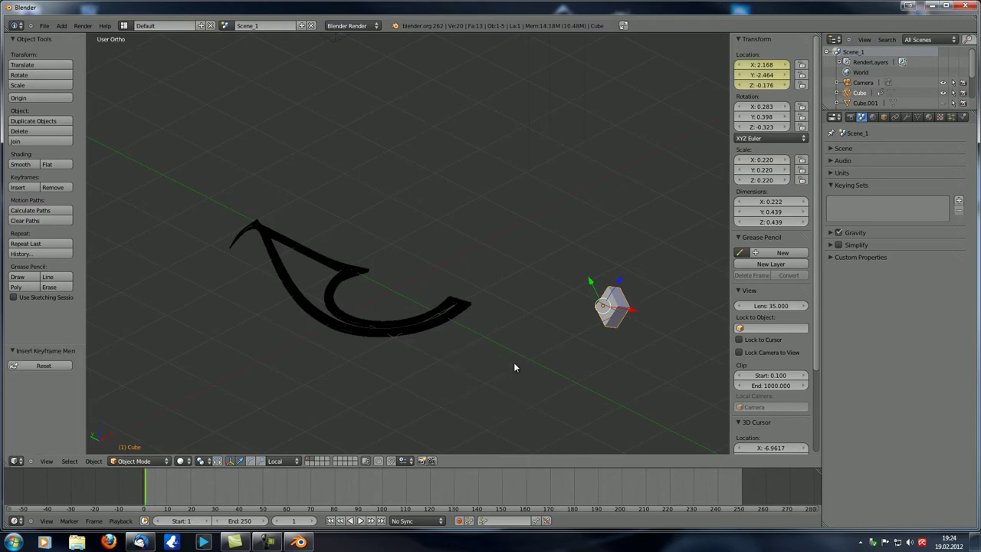
{"action": "middle_click_drag", "start_coordinate": [591, 374], "coordinate": [595, 380]}
{"action": "key", "text": "g"}
{"action": "key", "text": "Escape"}
At frame 101, move the cube to about X -1.961, Y 4.371, Z 2.841 and insert a location keyframe
{"action": "left_click", "coordinate": [385, 499]}
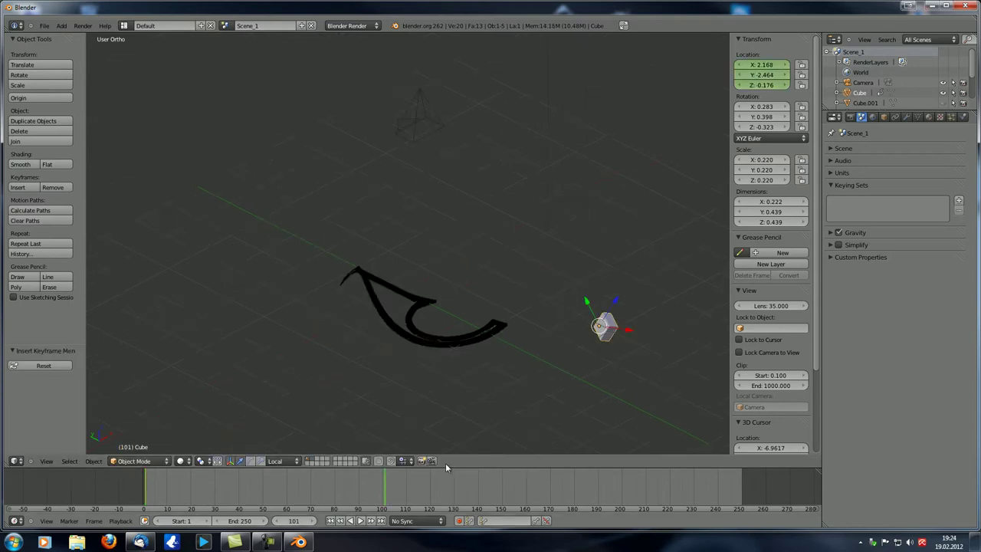
{"action": "key", "text": "g"}
{"action": "left_click", "coordinate": [269, 201]}
{"action": "key", "text": "i"}
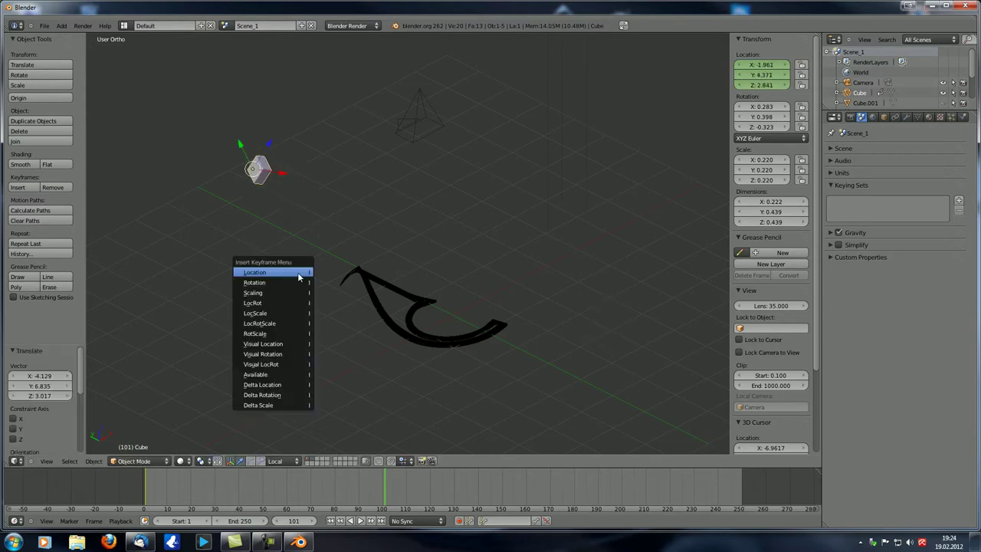
{"action": "left_click", "coordinate": [294, 274]}
Scrub through the cube's animation and delete its location keyframes at frames 101 and 1
{"action": "left_click", "coordinate": [264, 495]}
{"action": "left_click_drag", "start_coordinate": [233, 490], "coordinate": [275, 487]}
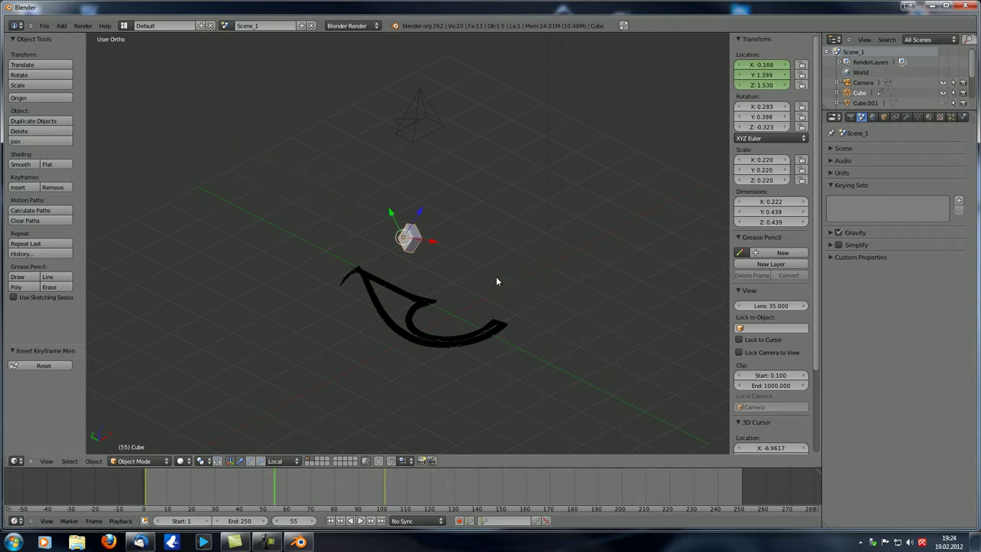
{"action": "key", "text": "Up"}
{"action": "key", "text": "shift+Left"}
{"action": "key", "text": "alt+i"}
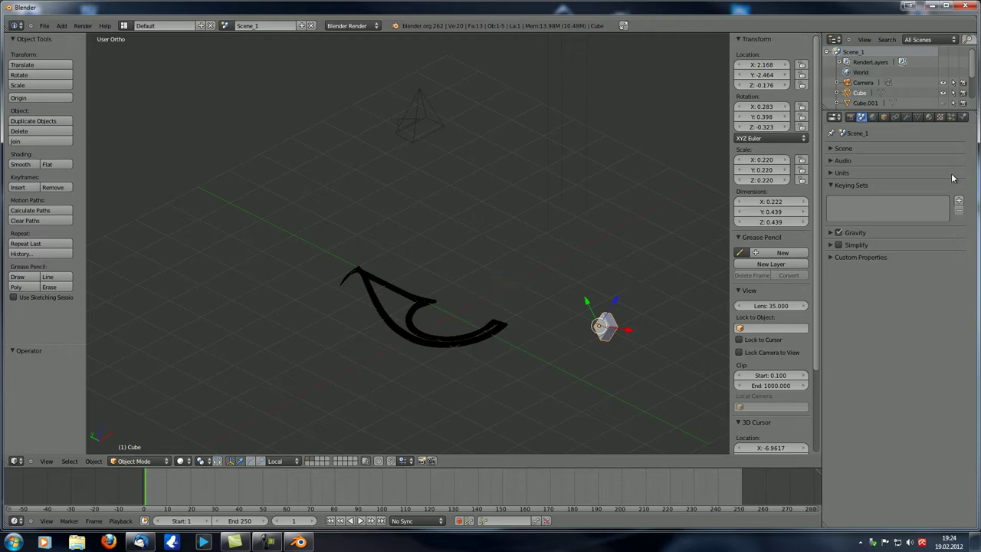
Add a new keying set to the scene and try to insert a keyframe for the cube with it
{"action": "left_click", "coordinate": [959, 201]}
{"action": "mouse_move", "coordinate": [613, 215]}
{"action": "middle_mouse_down"}
{"action": "mouse_move", "coordinate": [602, 274]}
{"action": "mouse_move", "coordinate": [493, 241]}
{"action": "mouse_move", "coordinate": [471, 263]}
{"action": "mouse_move", "coordinate": [496, 263]}
{"action": "middle_mouse_up"}
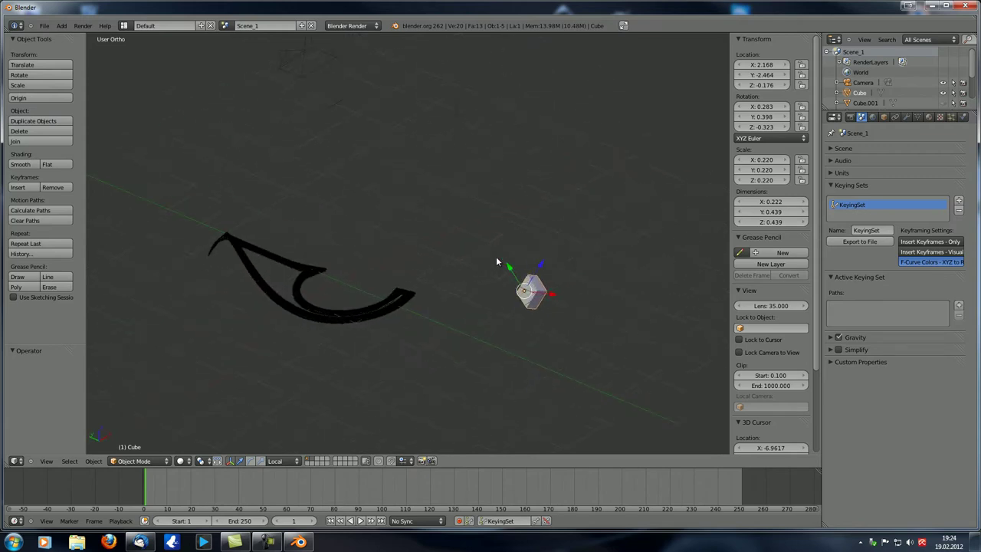
{"action": "key", "text": "i"}
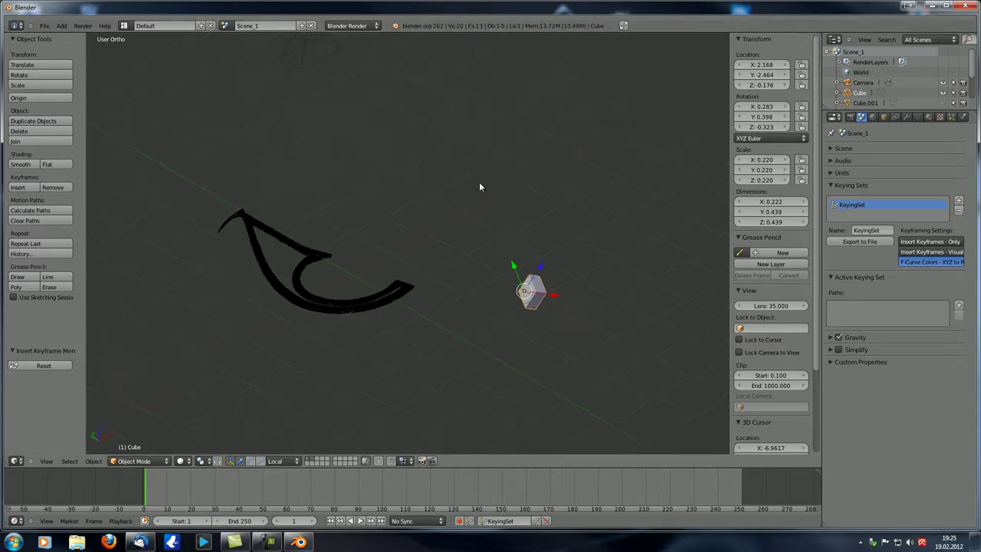
{"action": "key", "text": "i"}
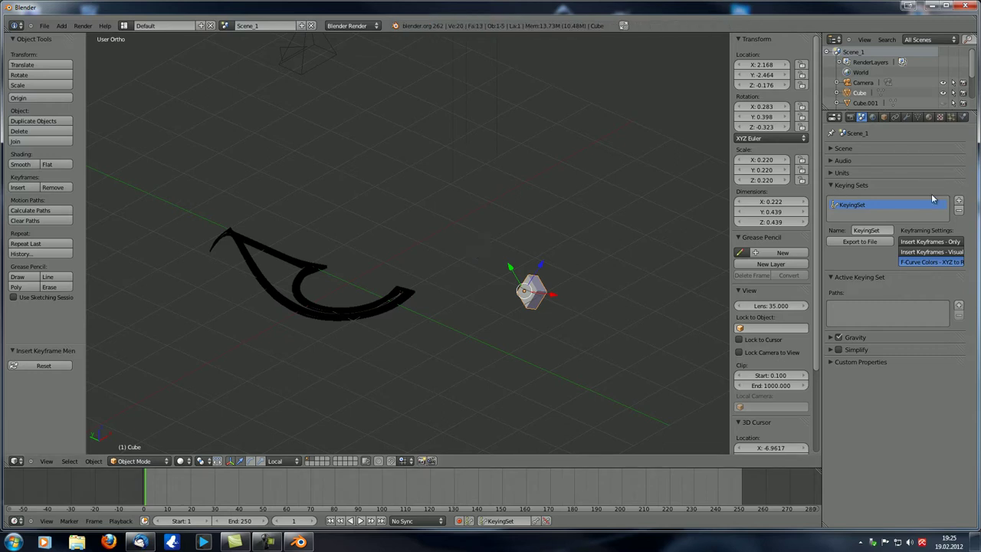
Examine the Active Keying Set settings and try again to insert a keyframe while its path list is empty
{"action": "left_click", "coordinate": [832, 279]}
{"action": "left_click", "coordinate": [832, 279]}
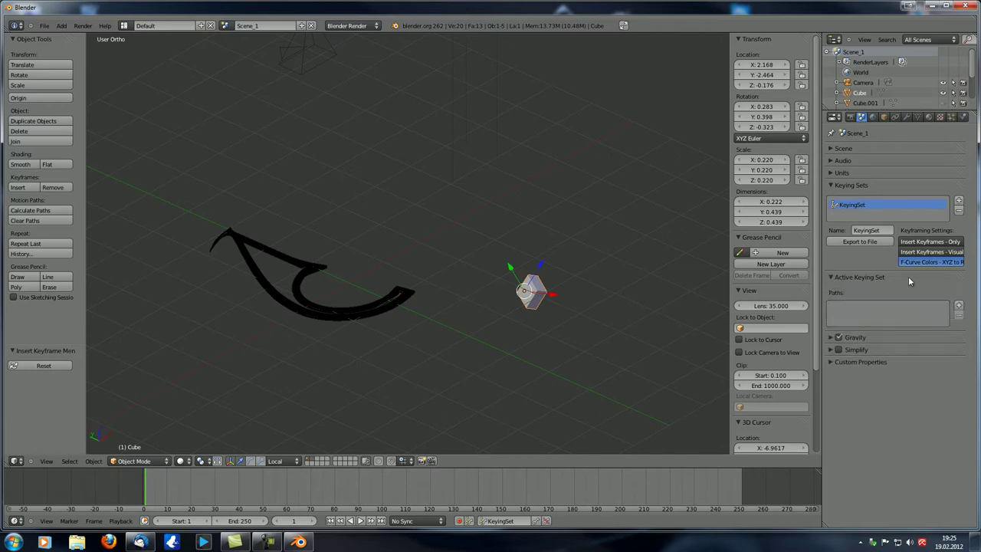
{"action": "left_click", "coordinate": [832, 279]}
{"action": "left_click", "coordinate": [832, 279]}
{"action": "mouse_move", "coordinate": [578, 295]}
{"action": "middle_mouse_down"}
{"action": "mouse_move", "coordinate": [598, 299]}
{"action": "mouse_move", "coordinate": [570, 296]}
{"action": "middle_mouse_up"}
{"action": "key", "text": "i"}
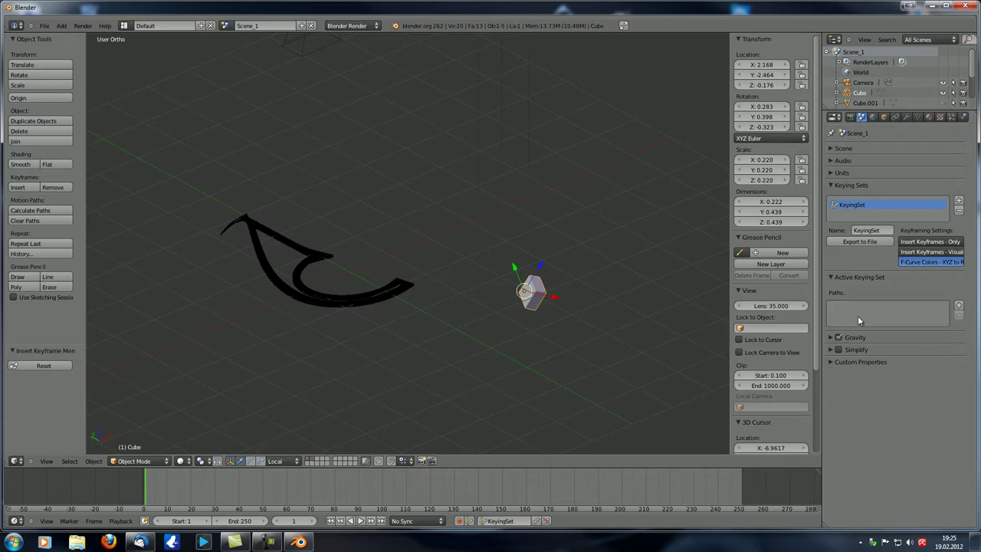
Add the cube's full location to the active keying set and insert a keyframe with it at frame 1
{"action": "mouse_move", "coordinate": [613, 302]}
{"action": "middle_mouse_down"}
{"action": "mouse_move", "coordinate": [571, 299]}
{"action": "mouse_move", "coordinate": [598, 300]}
{"action": "mouse_move", "coordinate": [576, 302]}
{"action": "mouse_move", "coordinate": [588, 302]}
{"action": "mouse_move", "coordinate": [603, 273]}
{"action": "middle_mouse_up"}
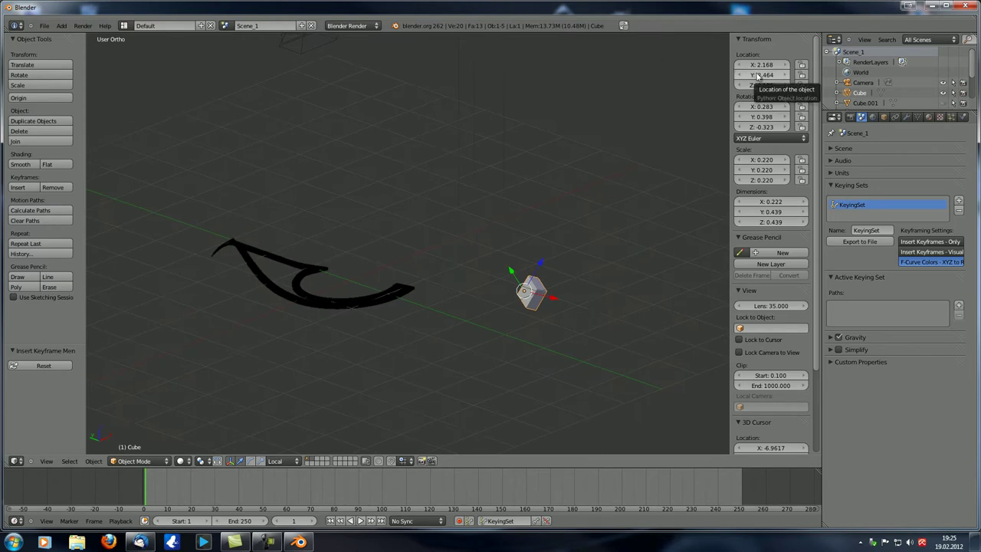
{"action": "key", "text": "k"}
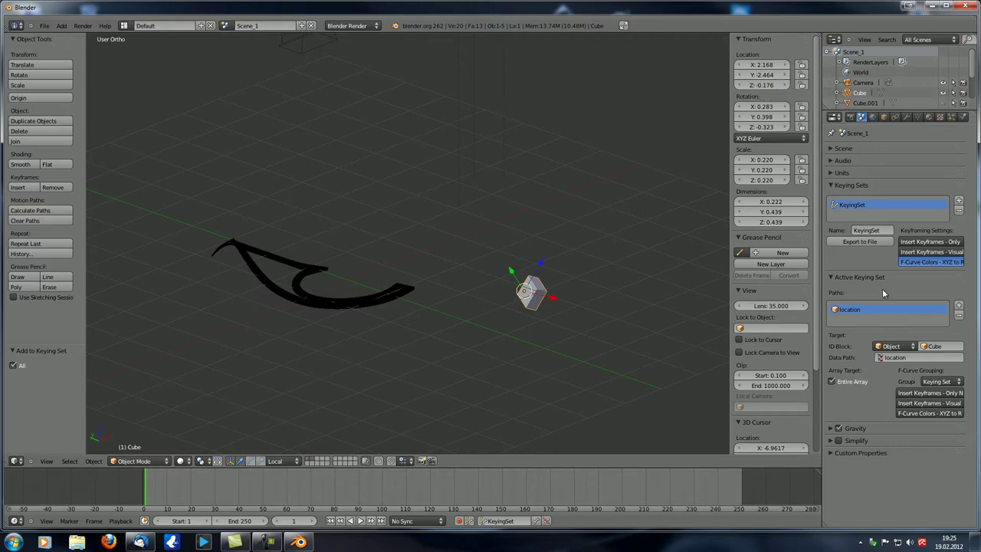
{"action": "middle_click_drag", "start_coordinate": [618, 322], "coordinate": [612, 326]}
{"action": "key", "text": "i"}
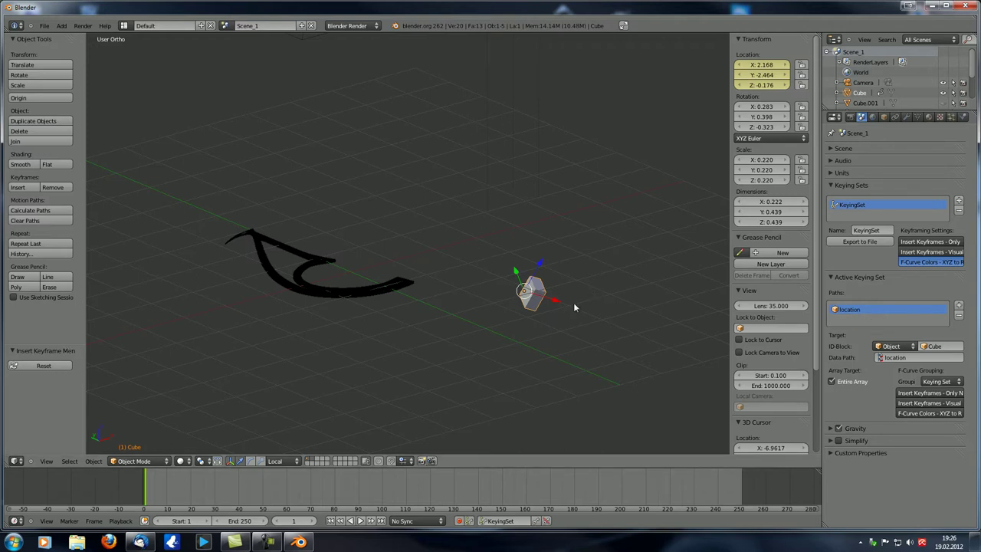
At frame 99, move the cube to about X -2.771, Y 3.012, Z 3.043 and insert a keyframe with the keying set
{"action": "key", "text": "g"}
{"action": "left_click", "coordinate": [239, 149]}
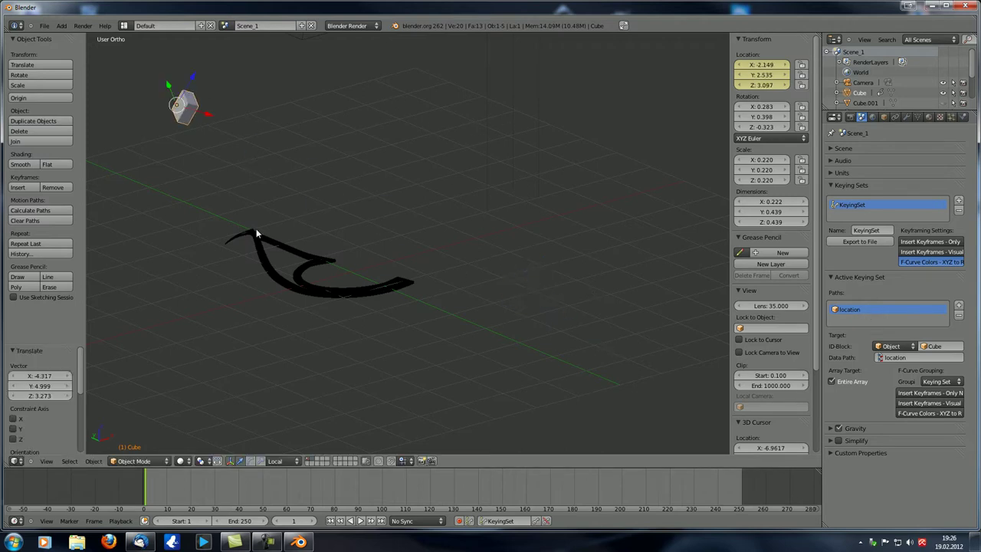
{"action": "left_click_drag", "start_coordinate": [287, 498], "coordinate": [382, 502]}
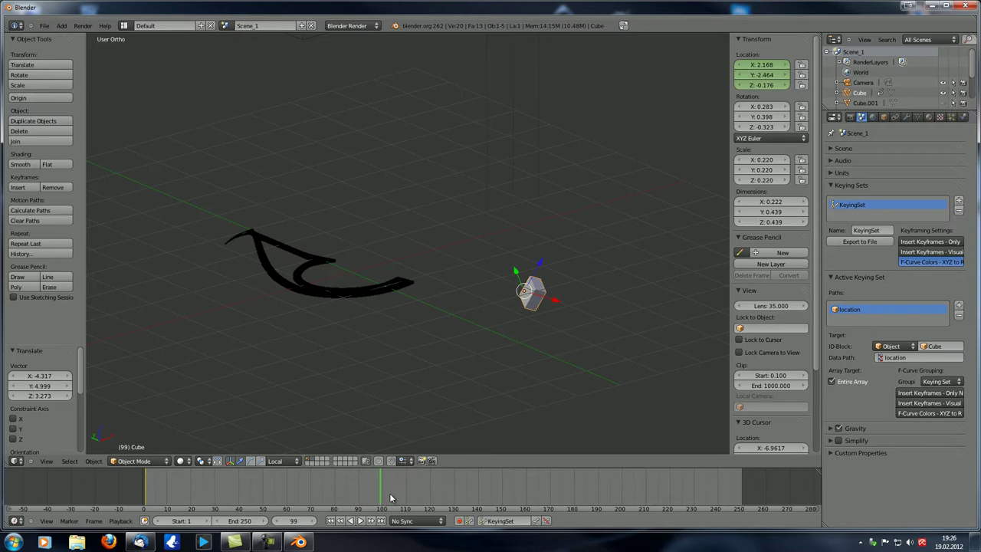
{"action": "key", "text": "g"}
{"action": "left_click", "coordinate": [220, 186]}
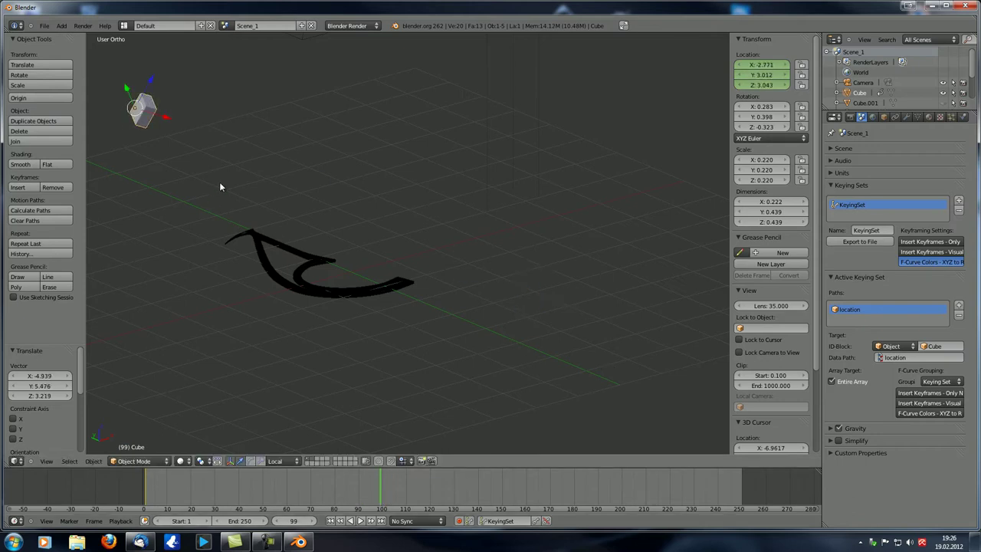
{"action": "key", "text": "i"}
Return to frame 1 and add the cube's full rotation to the active keying set
{"action": "left_click_drag", "start_coordinate": [210, 491], "coordinate": [146, 490]}
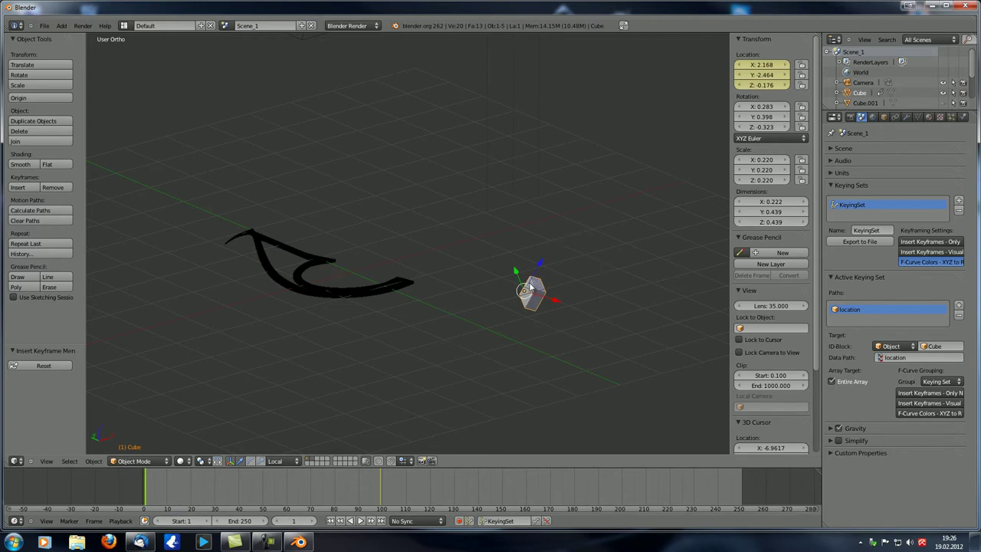
{"action": "mouse_move", "coordinate": [327, 287]}
{"action": "middle_mouse_down"}
{"action": "mouse_move", "coordinate": [373, 283]}
{"action": "mouse_move", "coordinate": [441, 306]}
{"action": "middle_mouse_up"}
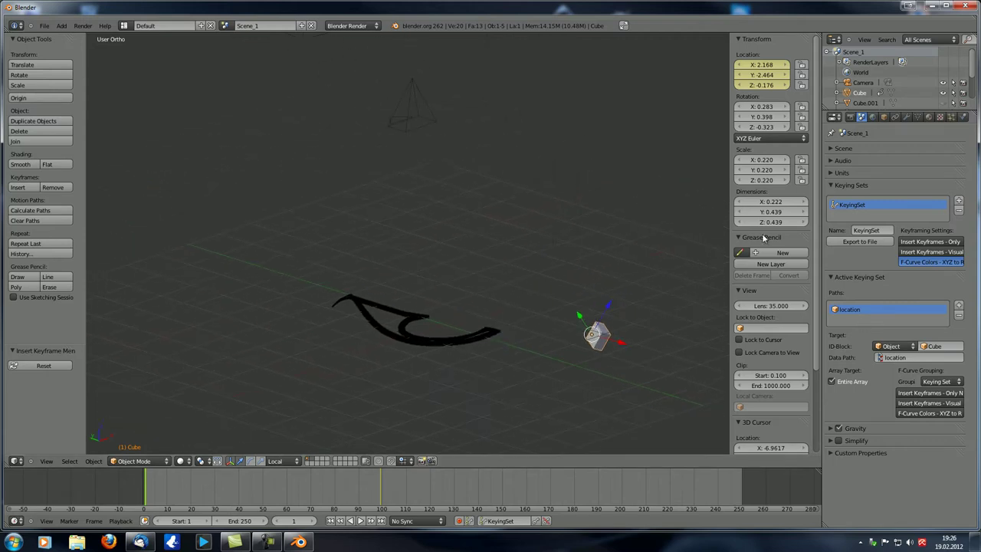
{"action": "key", "text": "k"}
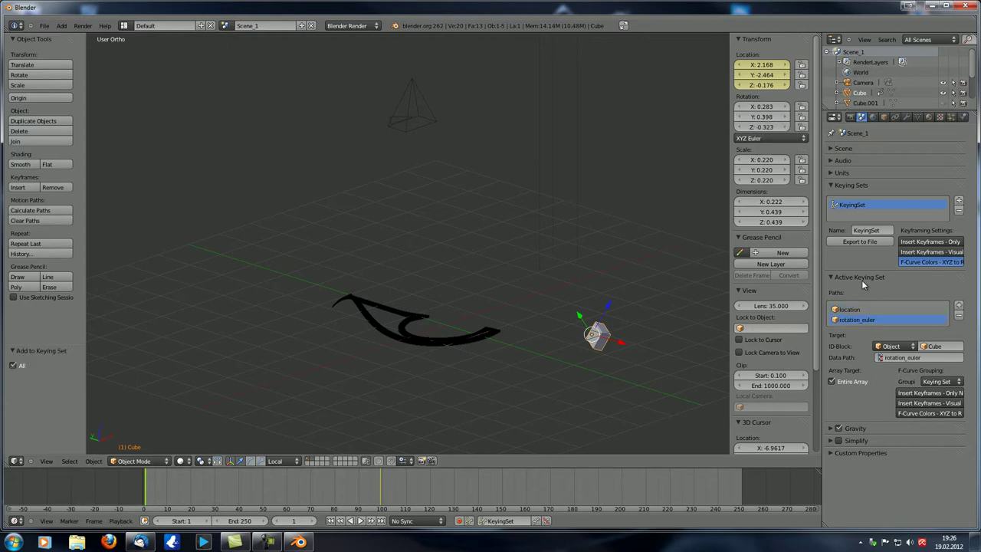
At frame 17, rotate the cube by about 0.963 radians and insert a keyframe with the keying set
{"action": "mouse_move", "coordinate": [690, 329]}
{"action": "middle_mouse_down"}
{"action": "mouse_move", "coordinate": [635, 322]}
{"action": "mouse_move", "coordinate": [581, 386]}
{"action": "middle_mouse_up"}
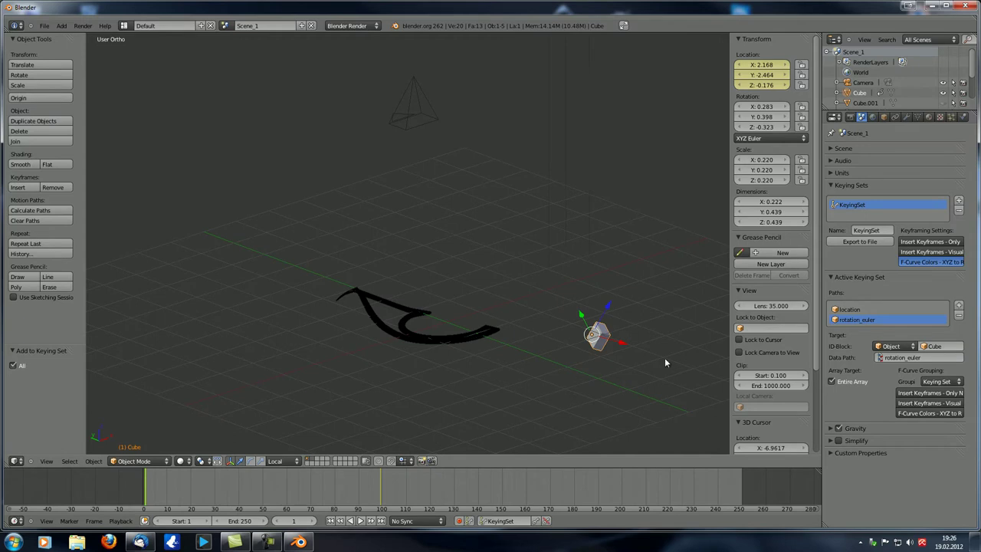
{"action": "left_click", "coordinate": [183, 493]}
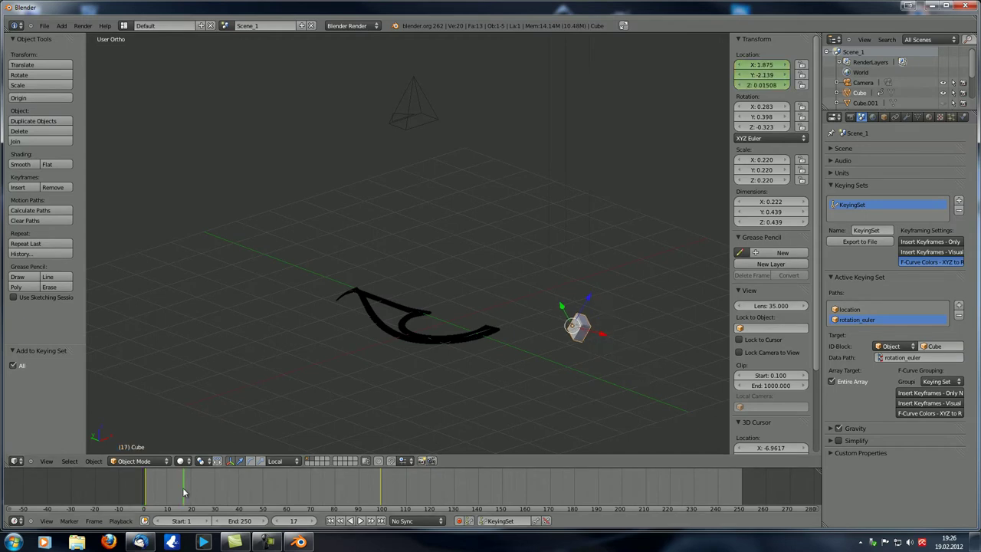
{"action": "key", "text": "r"}
{"action": "left_click", "coordinate": [555, 331]}
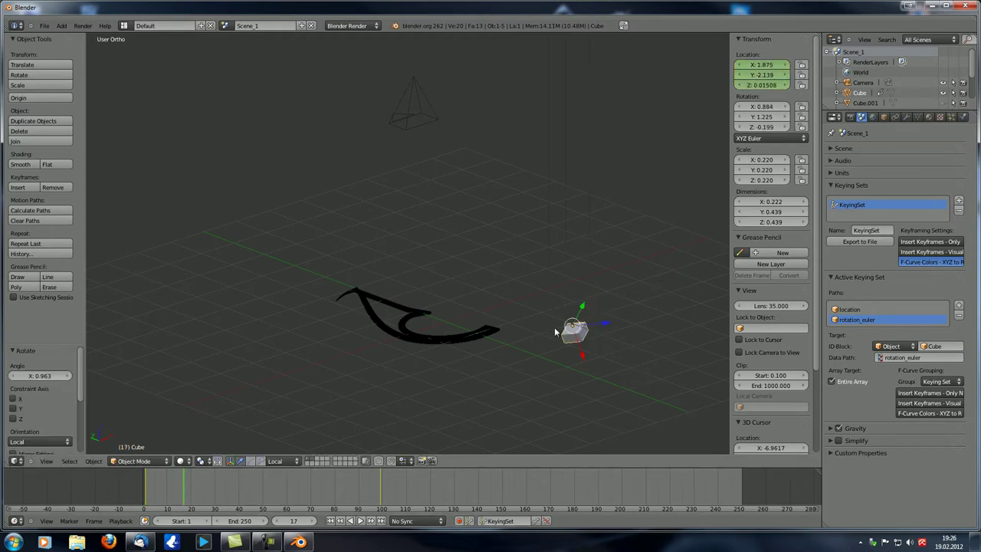
{"action": "key", "text": "i"}
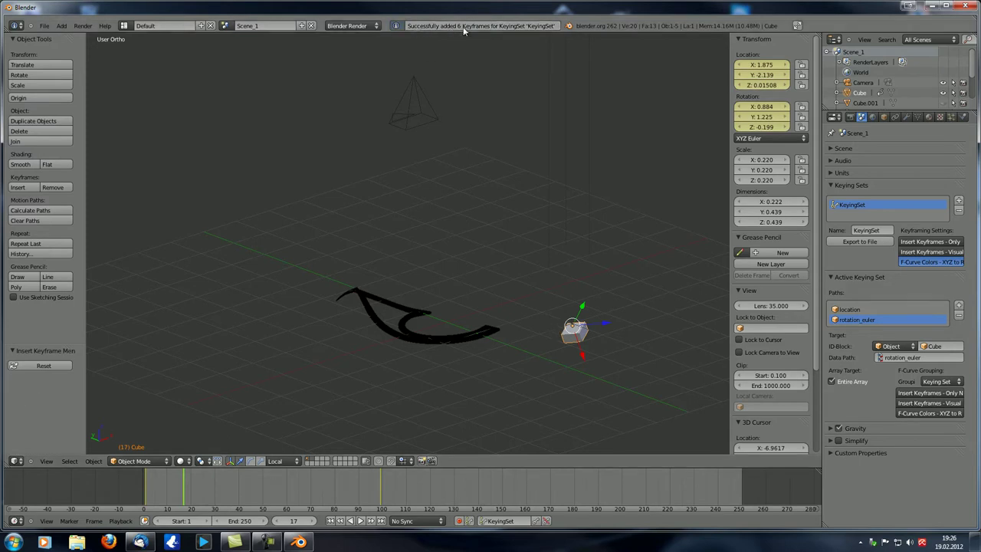
At frame 79, rotate the cube by about -2.632 radians, insert a keyframe with the keying set, and return to the timeline's start
{"action": "left_click_drag", "start_coordinate": [230, 498], "coordinate": [336, 503]}
{"action": "key", "text": "r"}
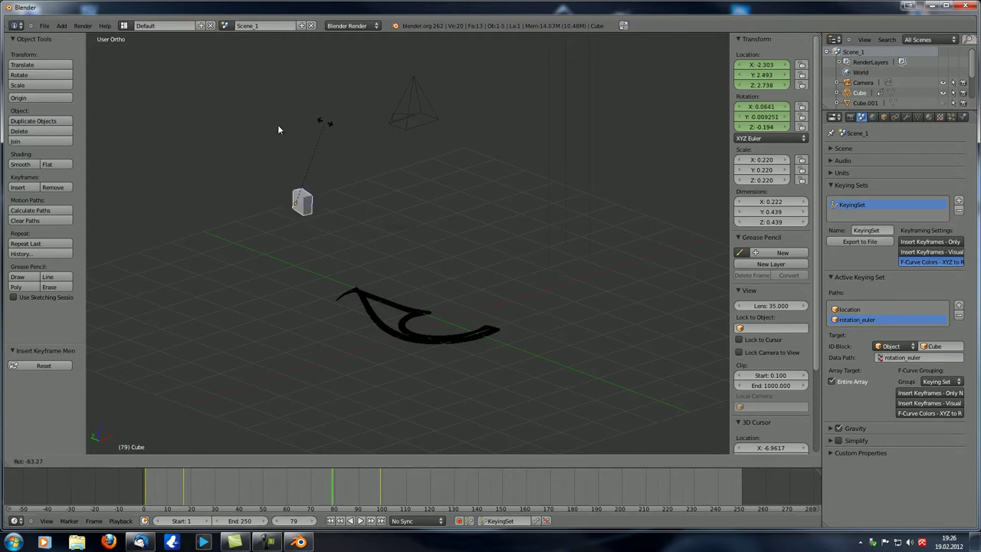
{"action": "left_click", "coordinate": [303, 307]}
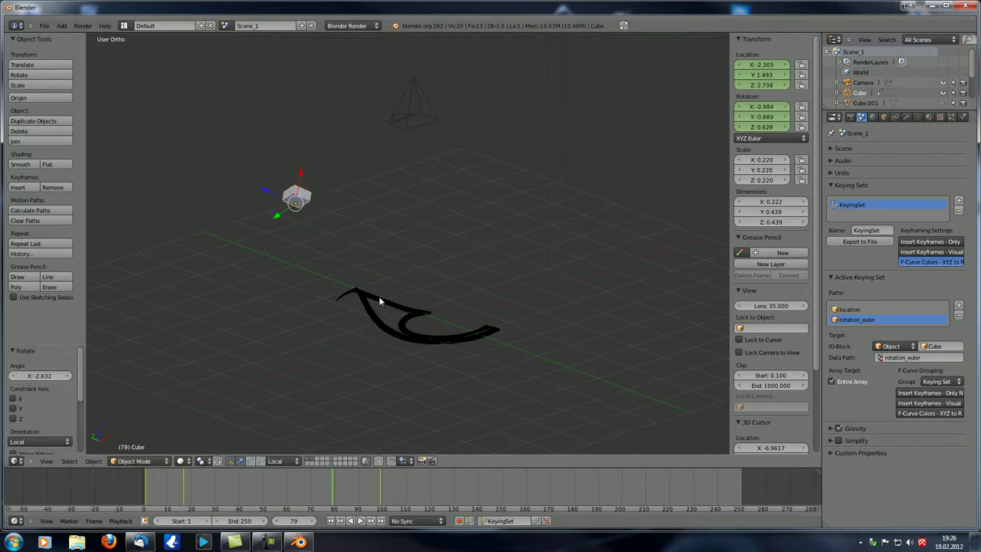
{"action": "key", "text": "i"}
{"action": "left_click", "coordinate": [147, 497]}
{"action": "mouse_move", "coordinate": [146, 497]}
{"action": "left_mouse_down"}
{"action": "mouse_move", "coordinate": [381, 499]}
{"action": "mouse_move", "coordinate": [145, 498]}
{"action": "left_mouse_up"}
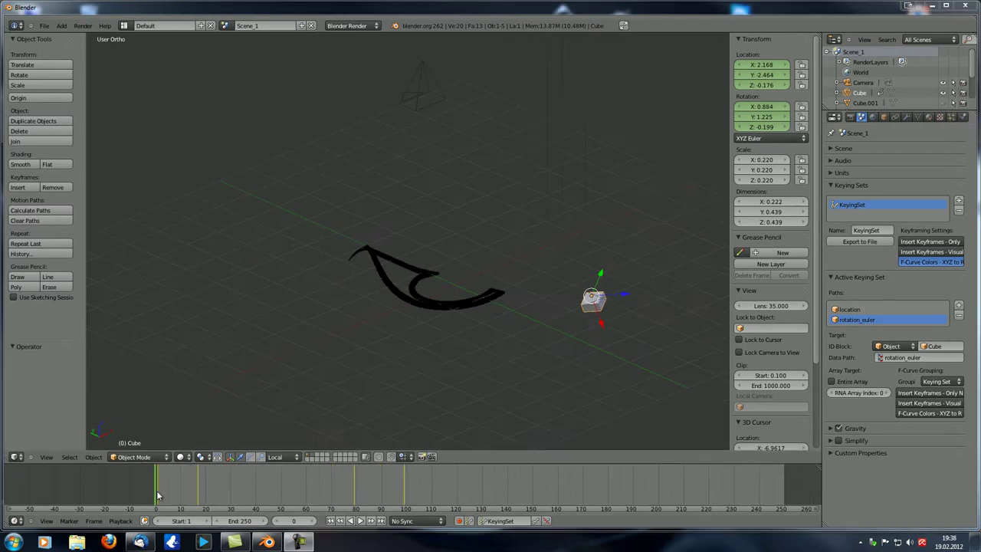
Create a second keying set and add the cube's full scale to it
{"action": "mouse_move", "coordinate": [524, 337]}
{"action": "middle_mouse_down"}
{"action": "mouse_move", "coordinate": [477, 331]}
{"action": "mouse_move", "coordinate": [516, 333]}
{"action": "mouse_move", "coordinate": [518, 350]}
{"action": "mouse_move", "coordinate": [523, 335]}
{"action": "mouse_move", "coordinate": [499, 350]}
{"action": "mouse_move", "coordinate": [514, 346]}
{"action": "middle_mouse_up"}
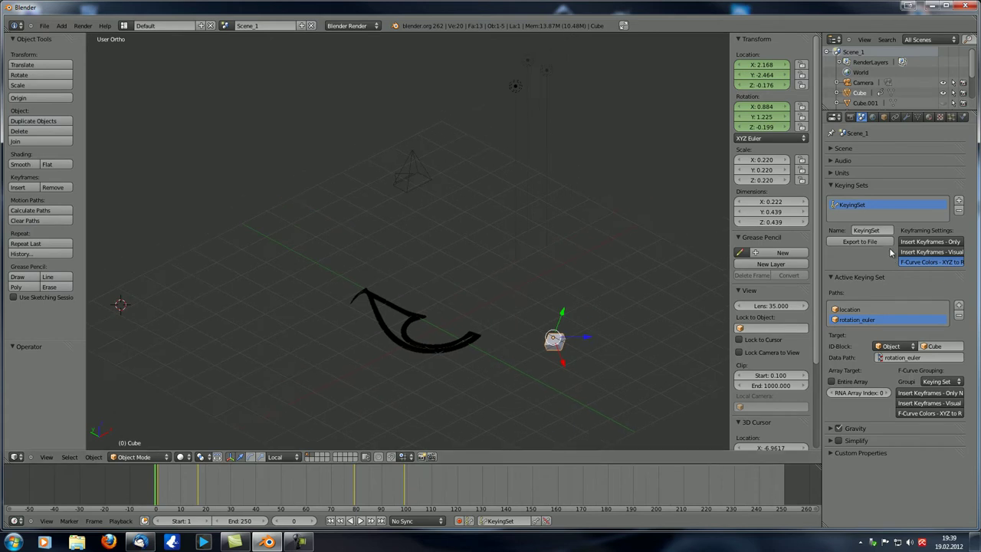
{"action": "left_click", "coordinate": [959, 202]}
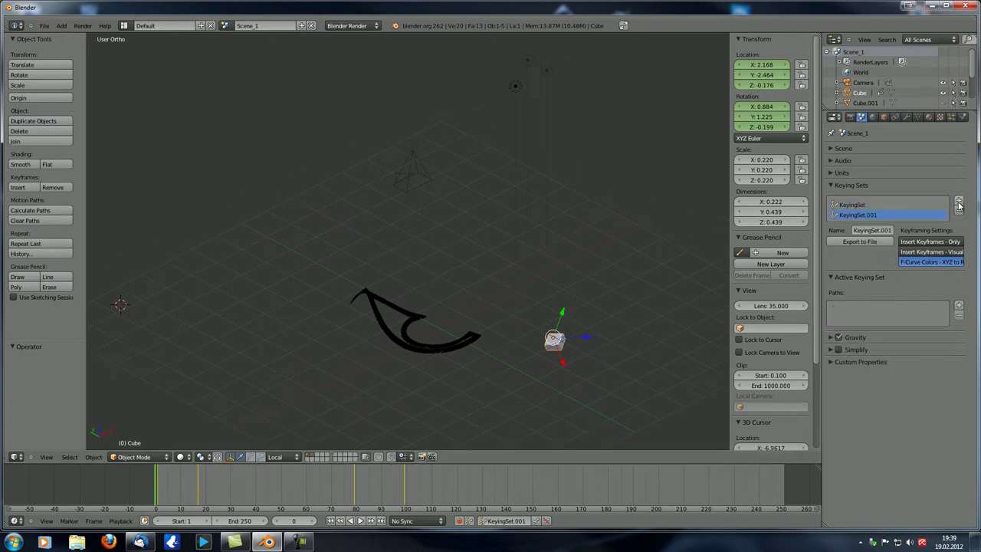
{"action": "mouse_move", "coordinate": [549, 339]}
{"action": "middle_mouse_down"}
{"action": "mouse_move", "coordinate": [545, 320]}
{"action": "mouse_move", "coordinate": [549, 330]}
{"action": "middle_mouse_up"}
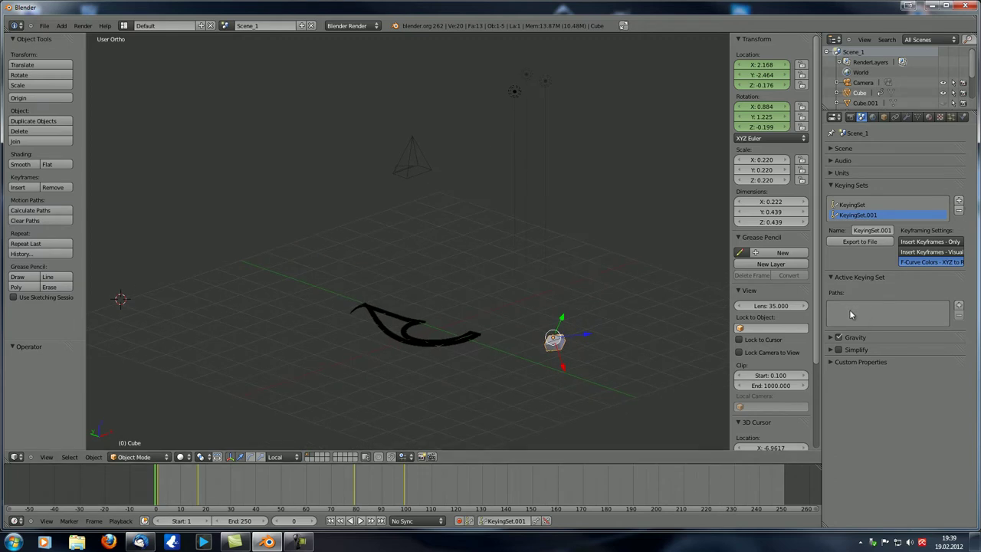
{"action": "key", "text": "k"}
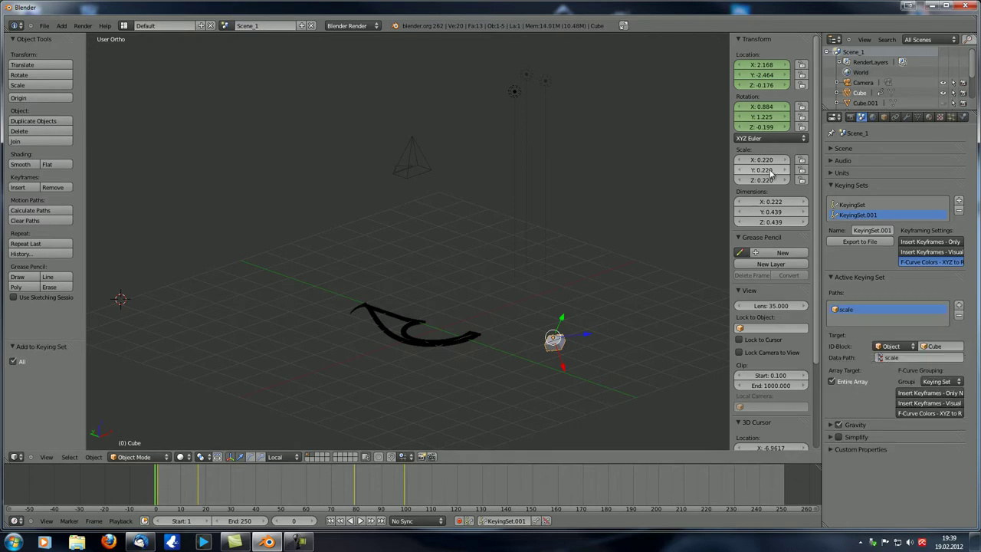
{"action": "middle_click_drag", "start_coordinate": [604, 319], "coordinate": [585, 337]}
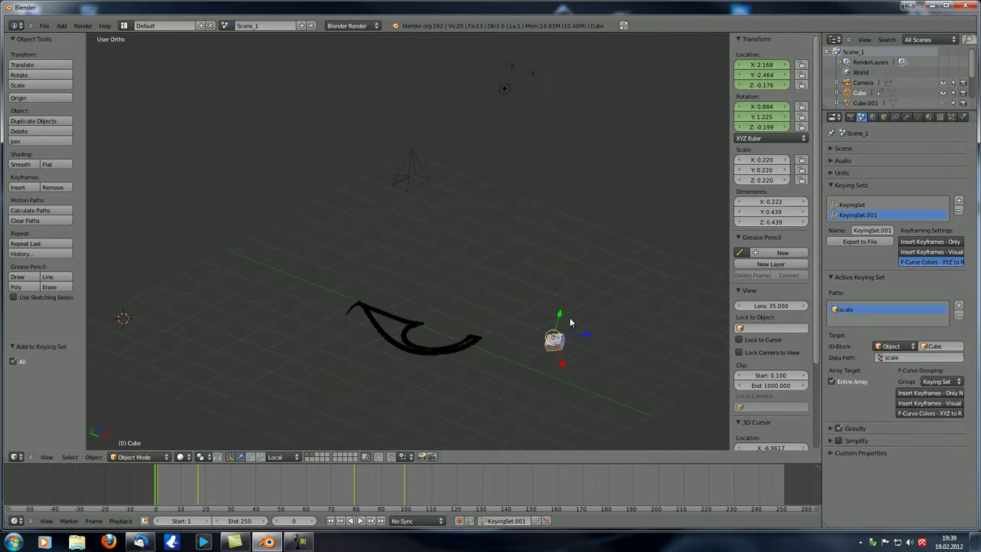
Switch between the two keying sets to compare their paths, and remove both sets from the scene
{"action": "left_click", "coordinate": [854, 205]}
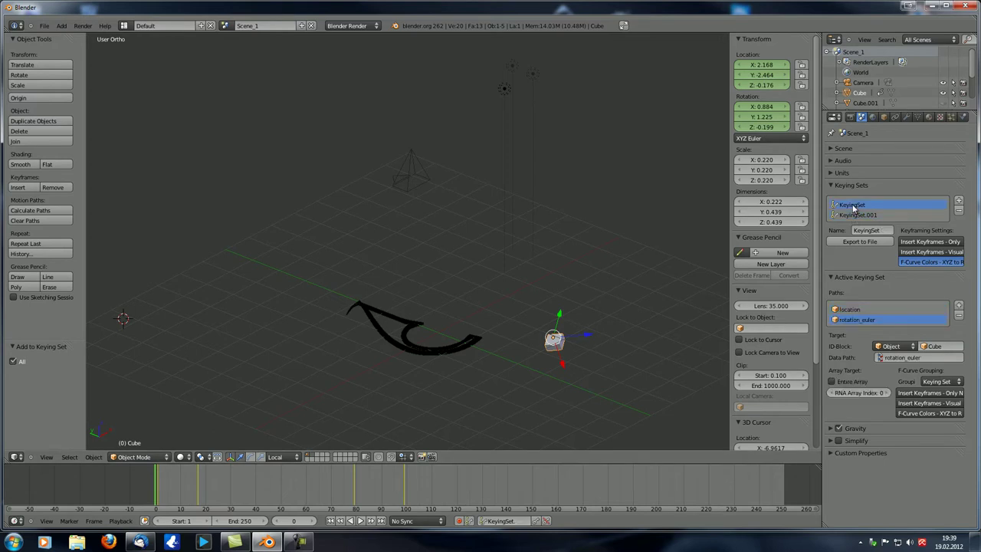
{"action": "left_click", "coordinate": [854, 215]}
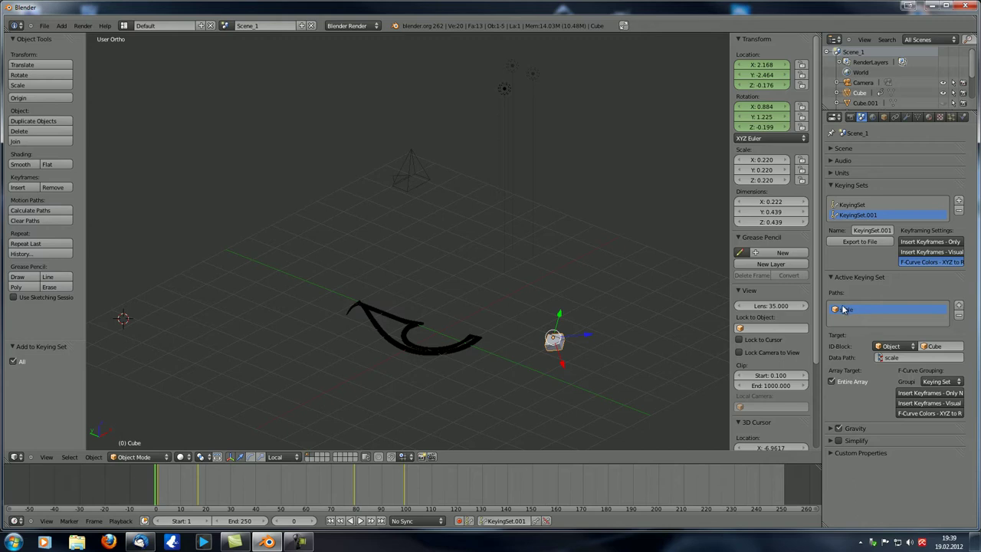
{"action": "middle_click_drag", "start_coordinate": [600, 294], "coordinate": [591, 296]}
{"action": "left_click", "coordinate": [958, 210]}
{"action": "left_click", "coordinate": [958, 210]}
{"action": "middle_click_drag", "start_coordinate": [579, 335], "coordinate": [582, 333]}
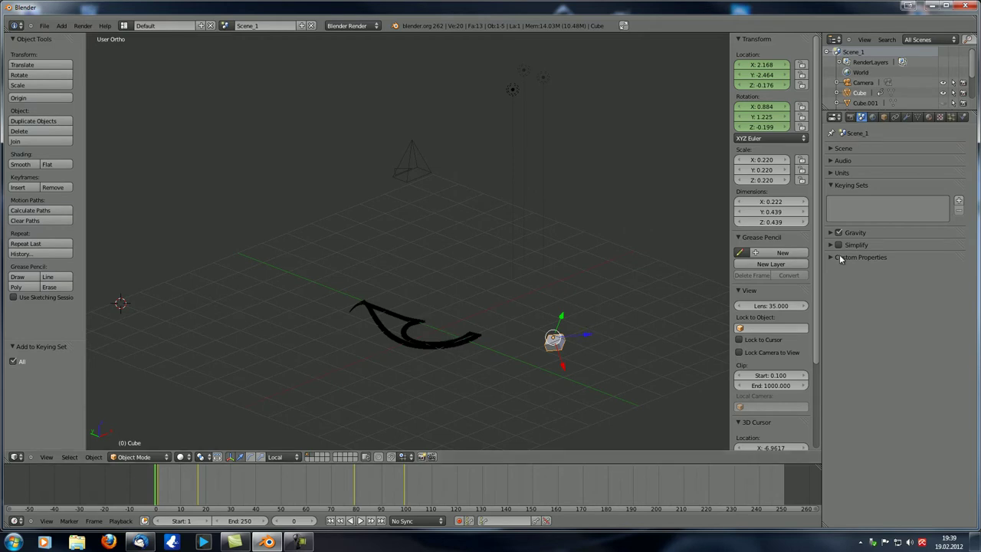
Delete the animated cube and the nearest visible lamp from Scene_1
{"action": "key", "text": "x"}
{"action": "left_click", "coordinate": [545, 291]}
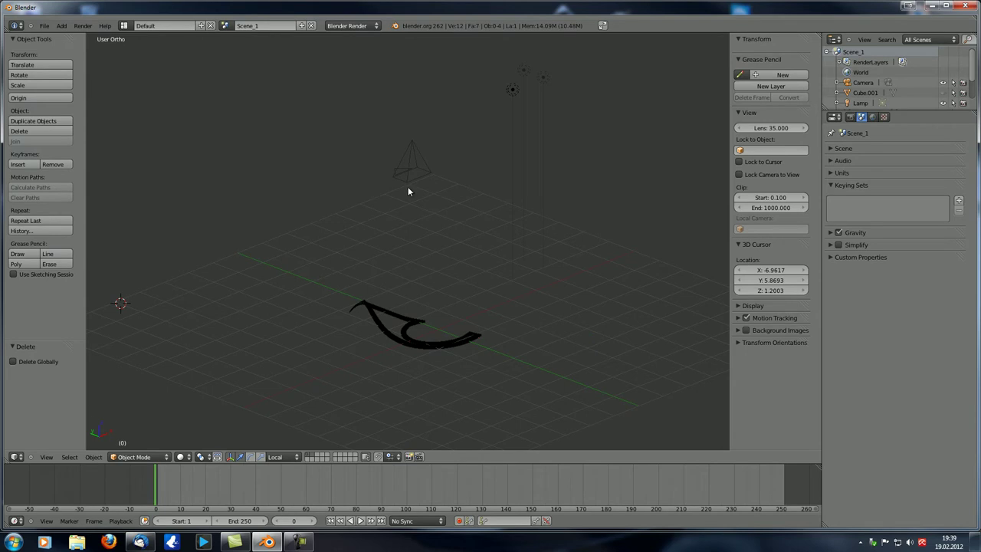
{"action": "right_click", "coordinate": [512, 89]}
{"action": "key", "text": "x"}
{"action": "left_click", "coordinate": [519, 124]}
Switch to the scene named Scene and delete it
{"action": "scroll", "coordinate": [395, 338], "scroll_direction": "down", "scroll_amount": 4}
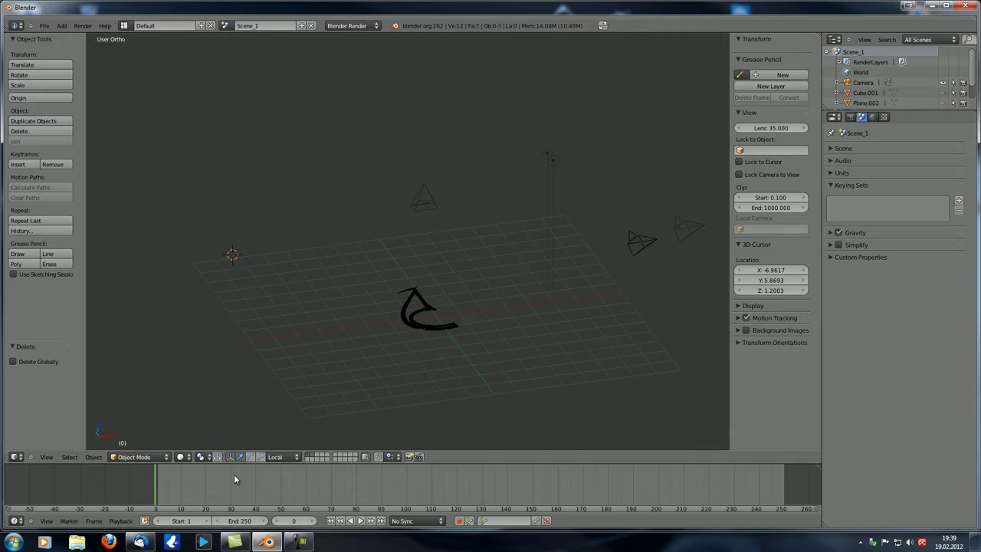
{"action": "right_click", "coordinate": [645, 248]}
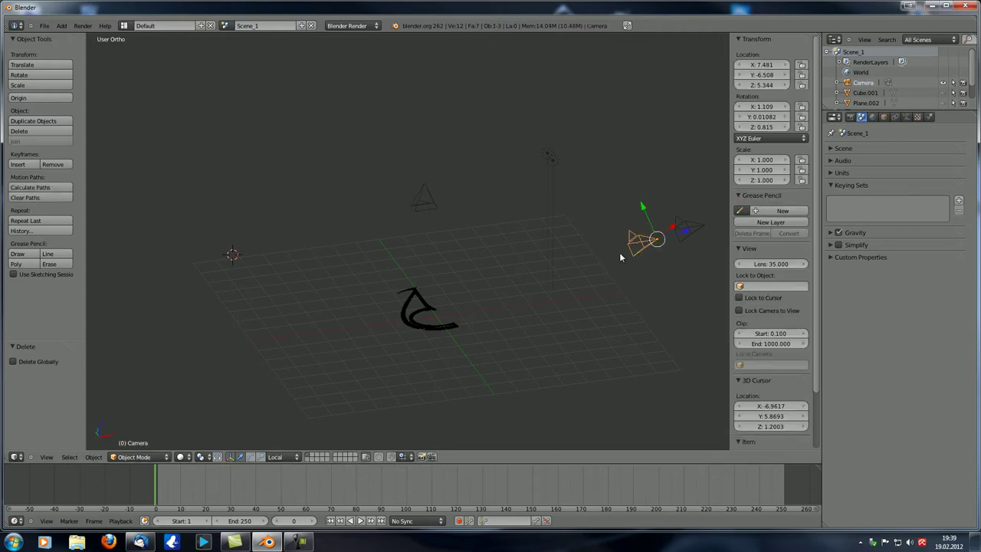
{"action": "mouse_move", "coordinate": [519, 259]}
{"action": "middle_mouse_down"}
{"action": "mouse_move", "coordinate": [570, 258]}
{"action": "mouse_move", "coordinate": [526, 267]}
{"action": "mouse_move", "coordinate": [439, 171]}
{"action": "middle_mouse_up"}
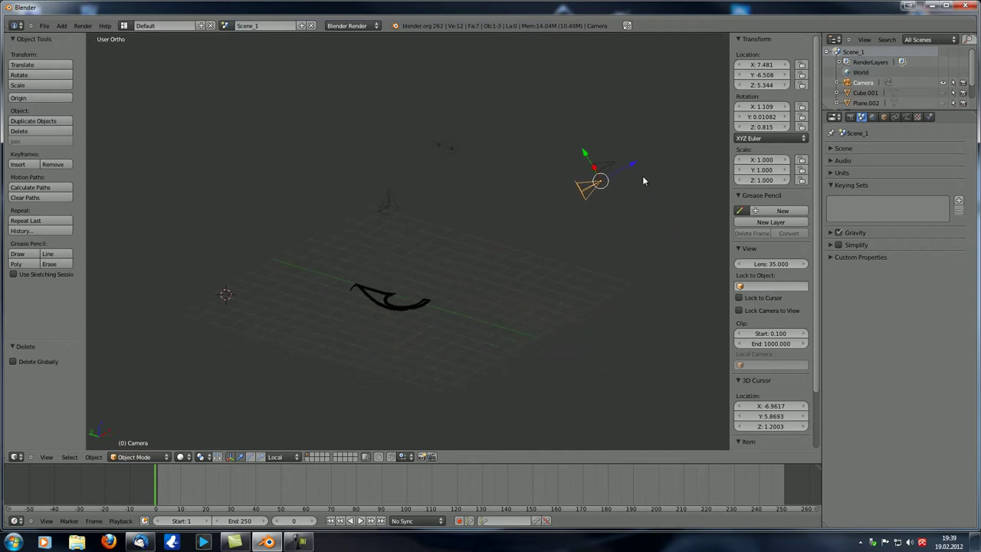
{"action": "left_click", "coordinate": [225, 25]}
{"action": "left_click", "coordinate": [239, 51]}
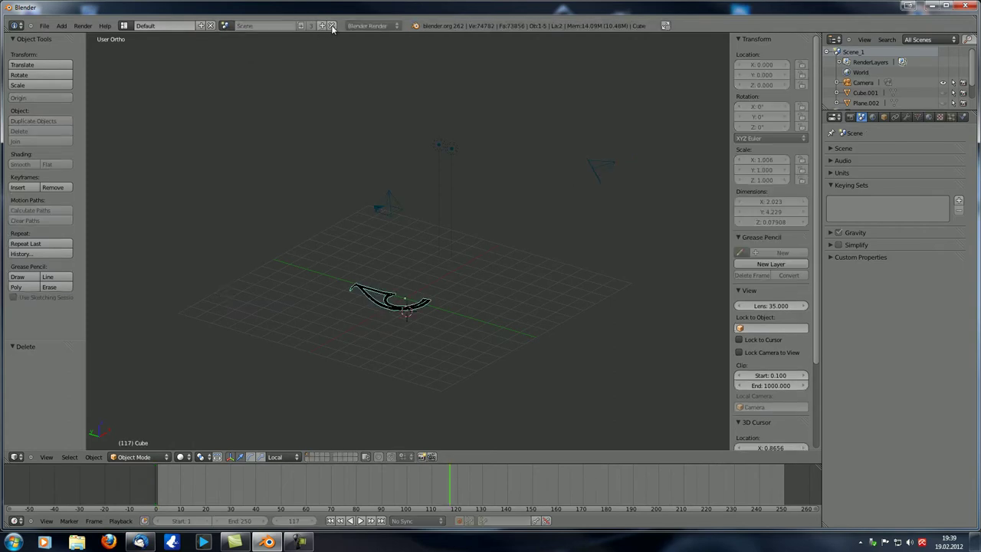
{"action": "left_click", "coordinate": [332, 26]}
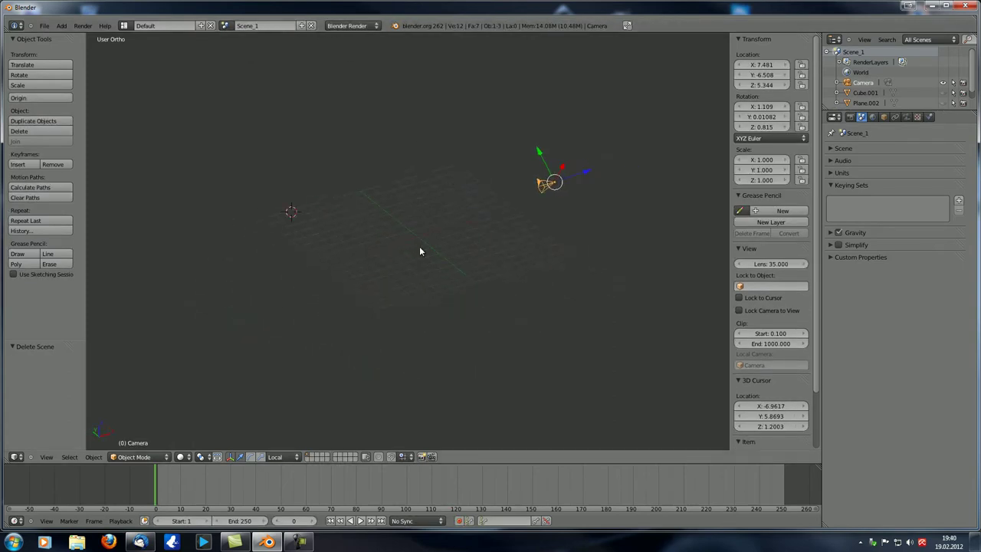
Reset the 3D cursor to the world origin and add a mesh cube there
{"action": "key", "text": "shift+c"}
{"action": "middle_click_drag", "start_coordinate": [329, 330], "coordinate": [432, 276]}
{"action": "key", "text": "shift+a"}
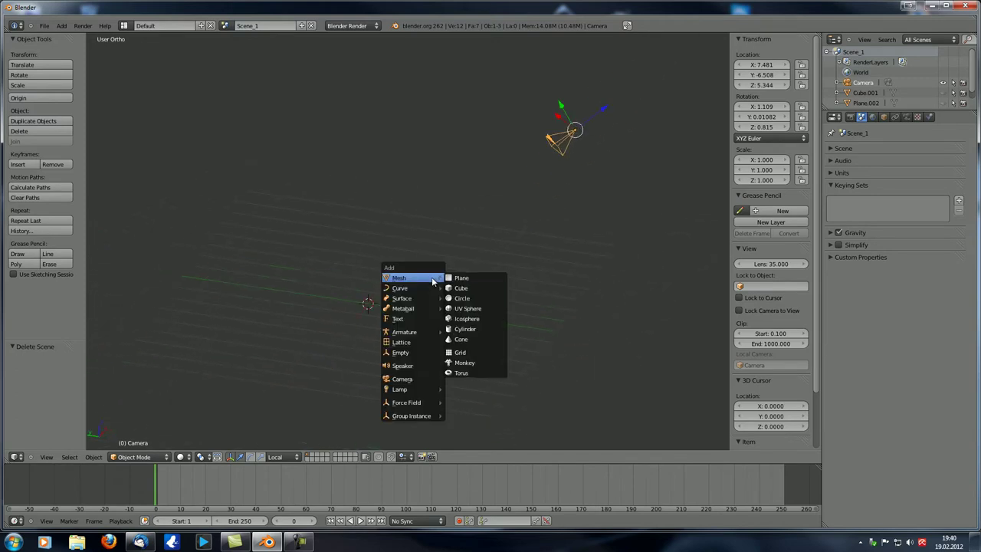
{"action": "left_click", "coordinate": [473, 288]}
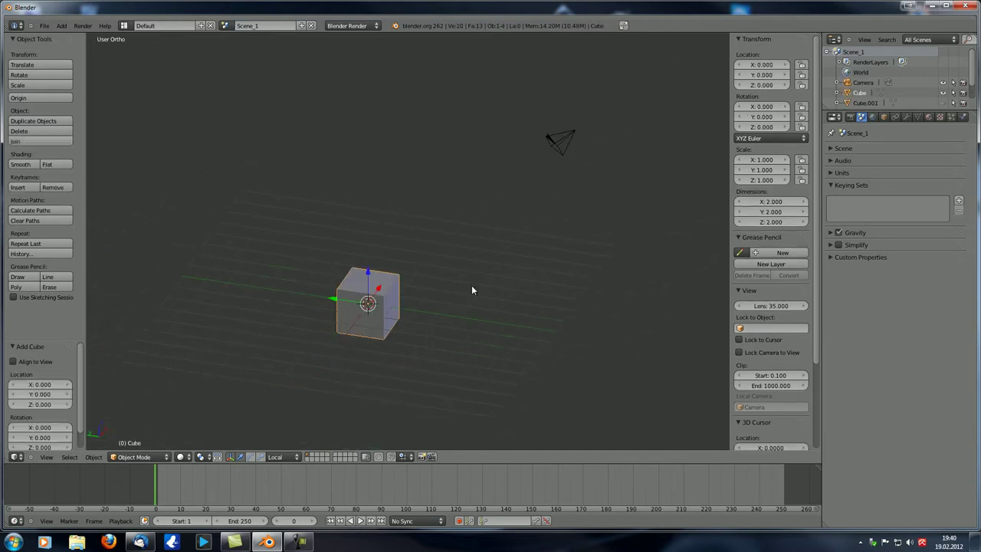
Collapse the keying set settings and expand the scene's gravity settings
{"action": "left_click", "coordinate": [832, 185]}
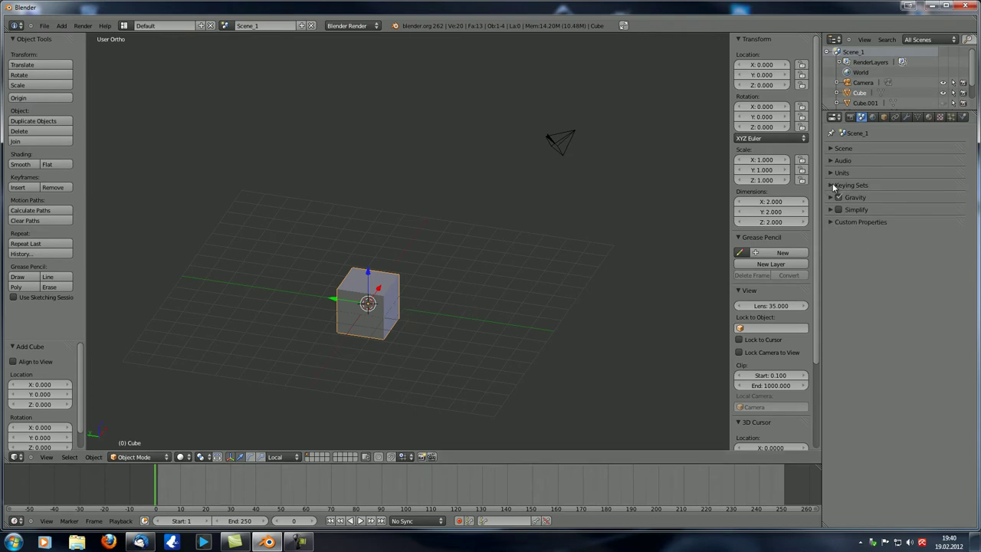
{"action": "left_click", "coordinate": [831, 197]}
{"action": "middle_click_drag", "start_coordinate": [450, 325], "coordinate": [437, 288]}
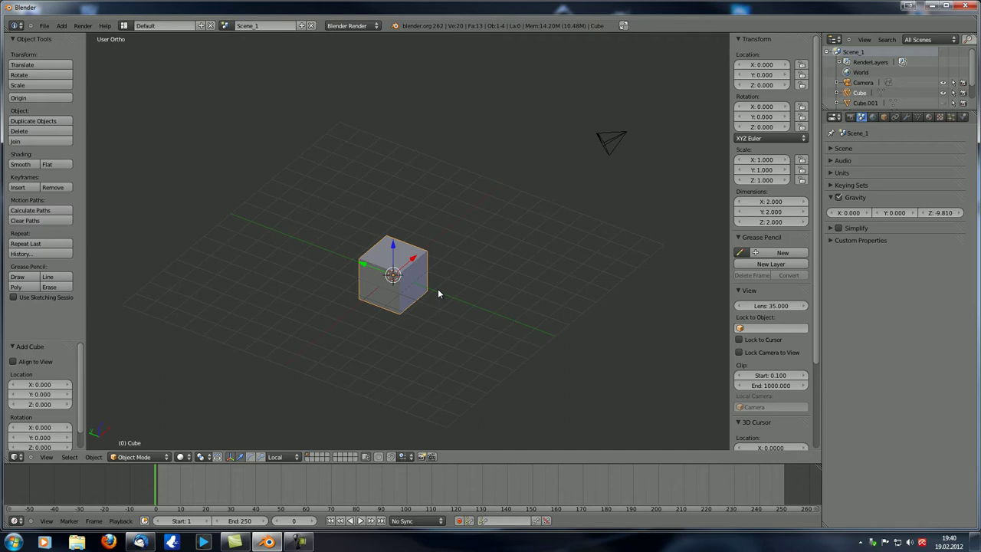
{"action": "middle_click_drag", "start_coordinate": [438, 290], "coordinate": [412, 281]}
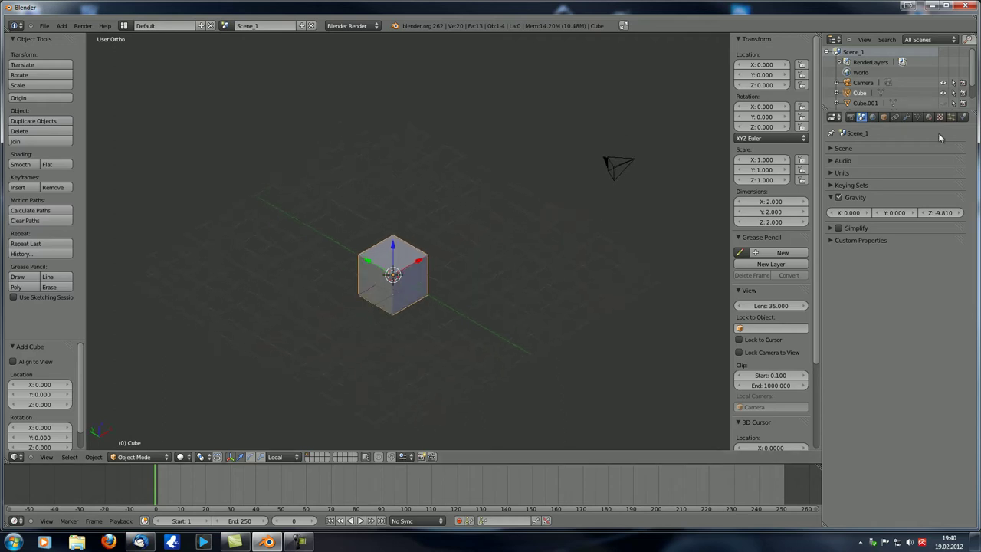
Add a particle system to the cube and widen the 3D view
{"action": "left_click", "coordinate": [952, 117]}
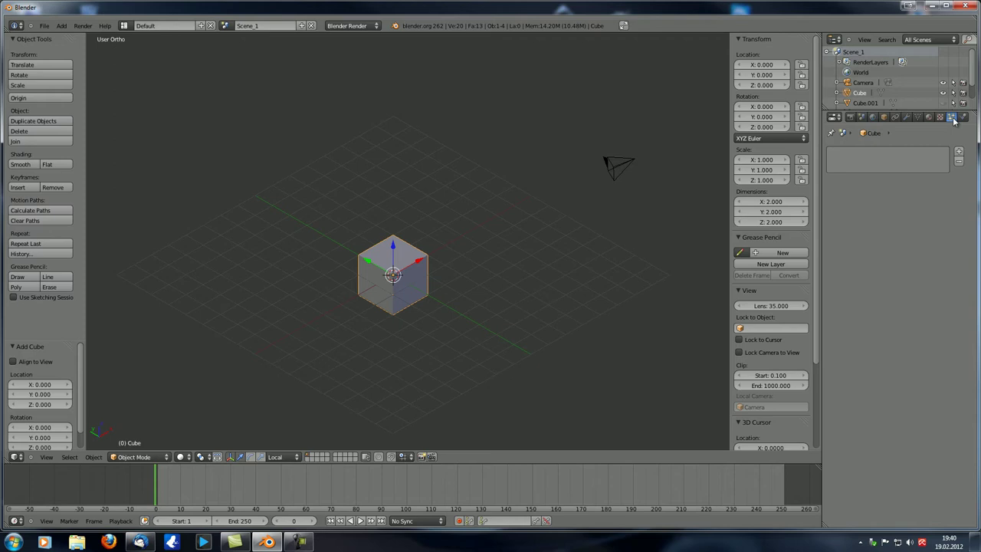
{"action": "left_click", "coordinate": [958, 152]}
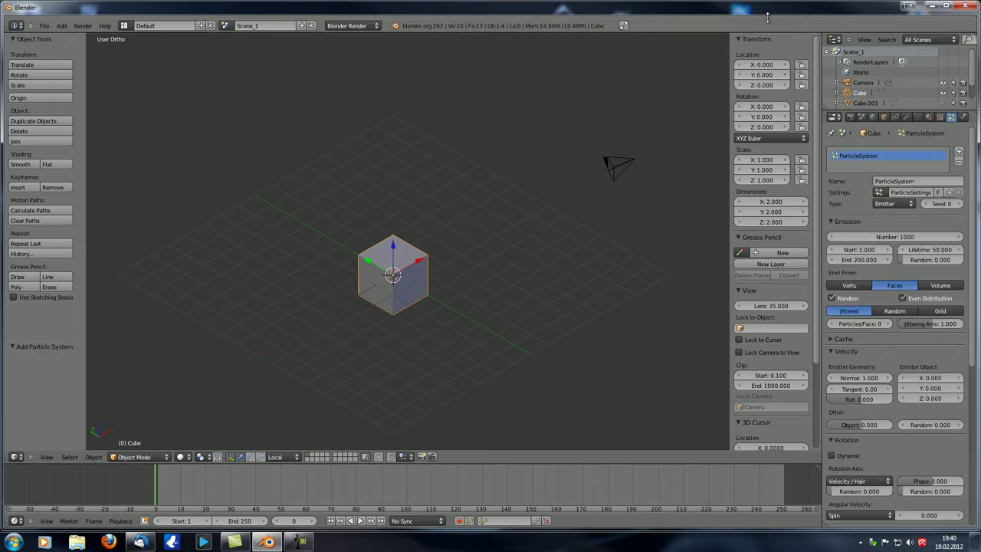
{"action": "left_click_drag", "start_coordinate": [823, 46], "coordinate": [864, 51]}
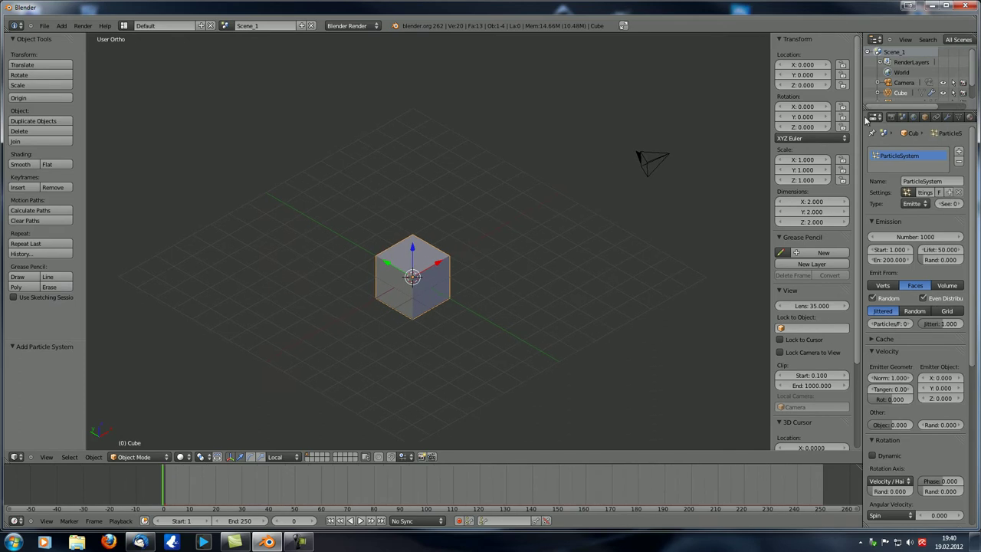
Play the animation to examine how gravity moves the particles, and return to the first frame
{"action": "scroll", "coordinate": [449, 299], "scroll_direction": "down", "scroll_amount": 2}
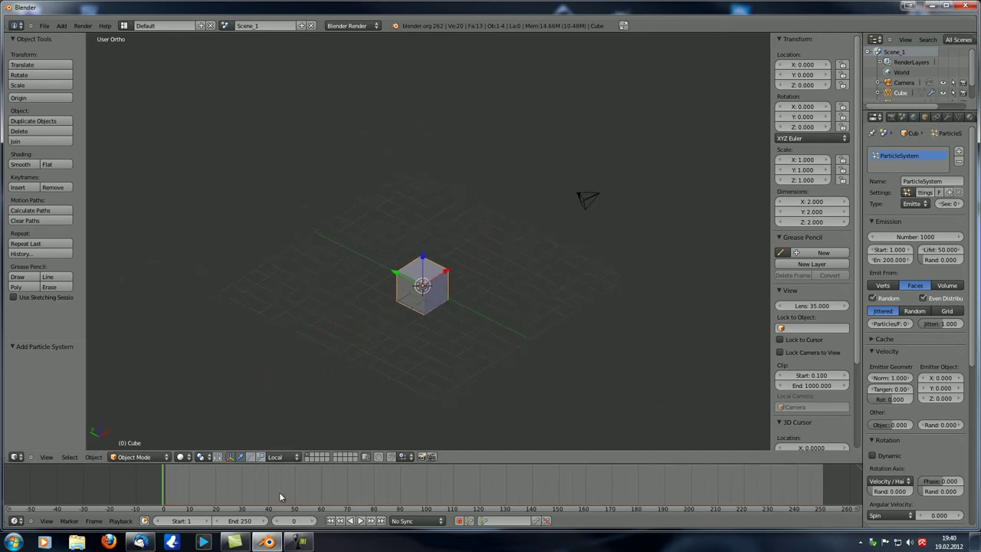
{"action": "left_click", "coordinate": [361, 520]}
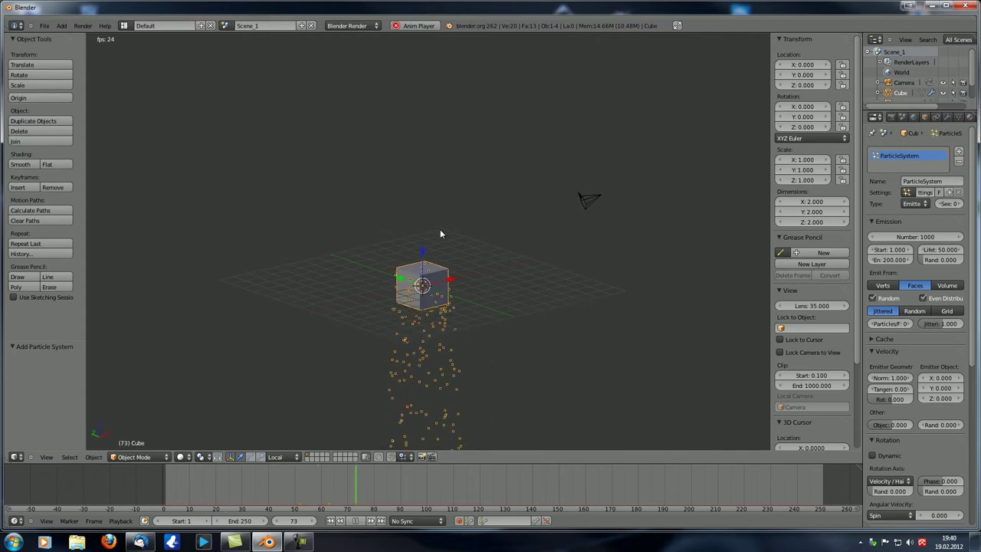
{"action": "middle_click_drag", "start_coordinate": [441, 234], "coordinate": [460, 175]}
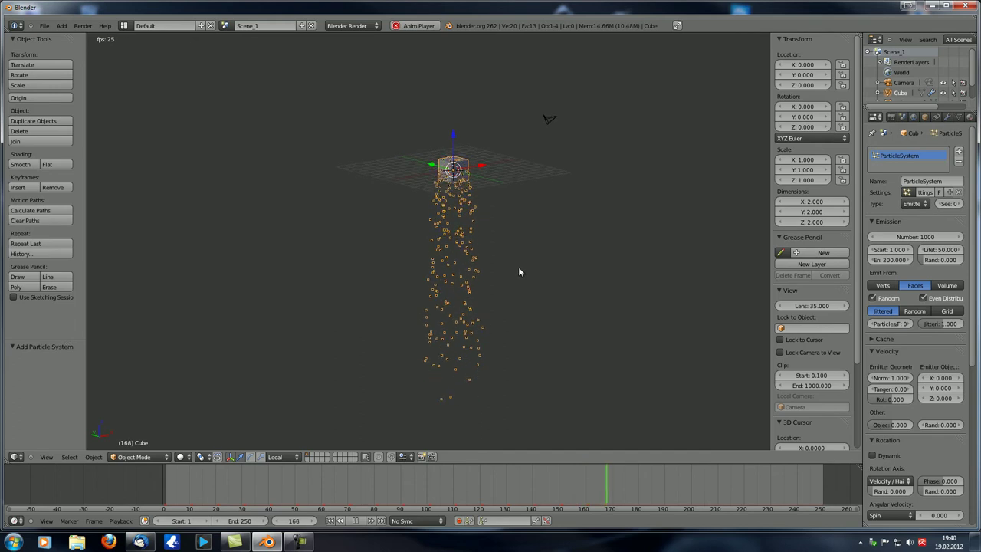
{"action": "middle_click_drag", "start_coordinate": [519, 272], "coordinate": [527, 325], "text": "shift"}
{"action": "left_click", "coordinate": [347, 521]}
{"action": "left_click", "coordinate": [332, 522]}
{"action": "middle_click_drag", "start_coordinate": [458, 319], "coordinate": [473, 240]}
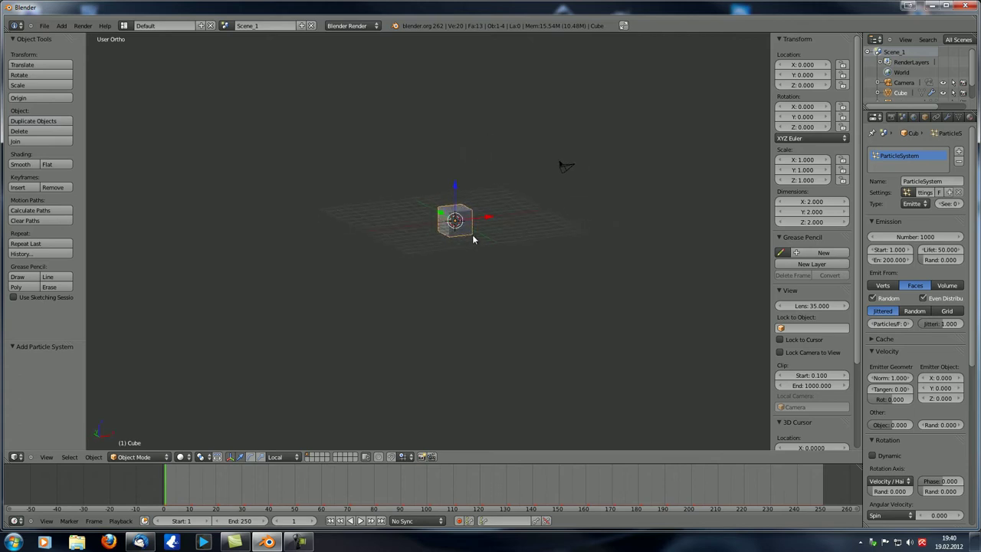
Set the scene's Z gravity to 100 and play the particle animation
{"action": "left_click", "coordinate": [905, 117]}
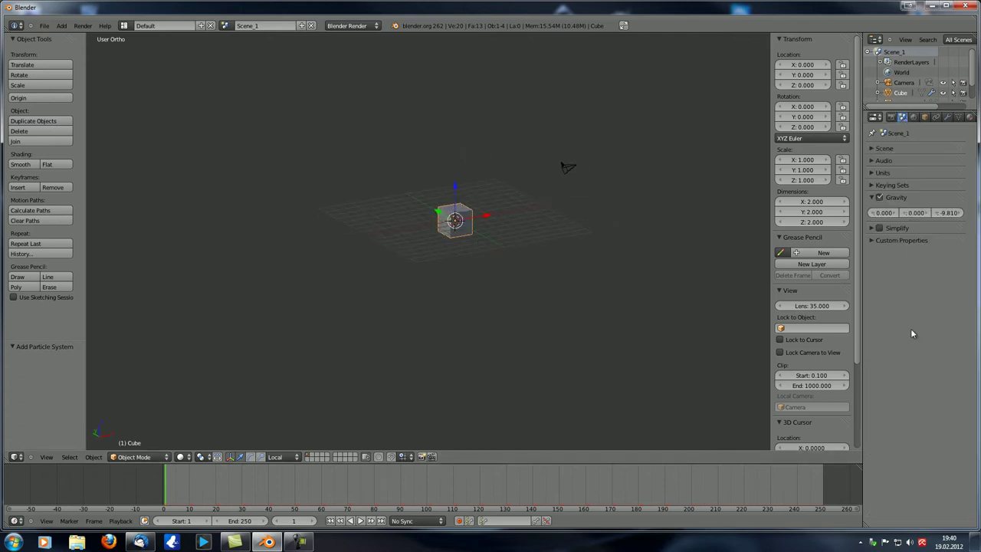
{"action": "left_click", "coordinate": [949, 220]}
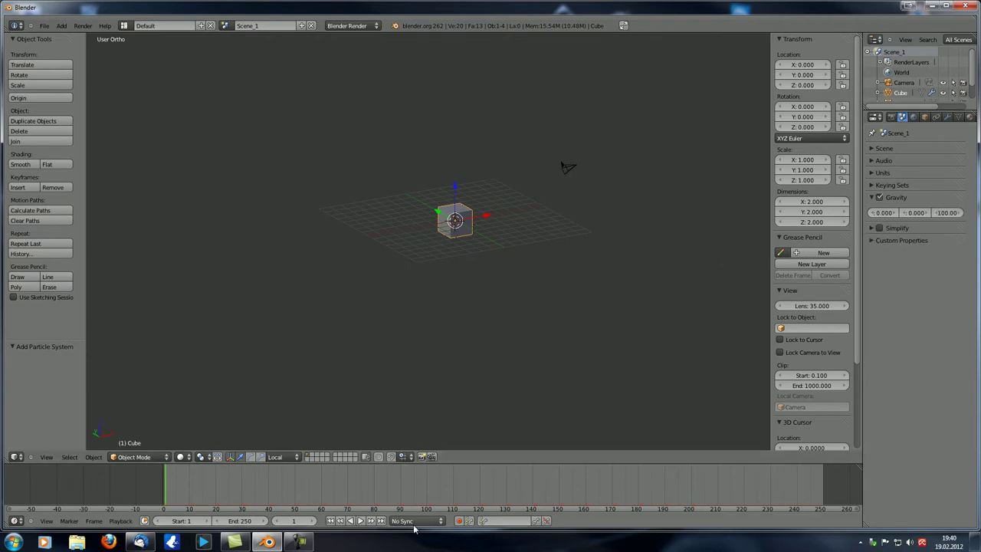
{"action": "left_click", "coordinate": [363, 521]}
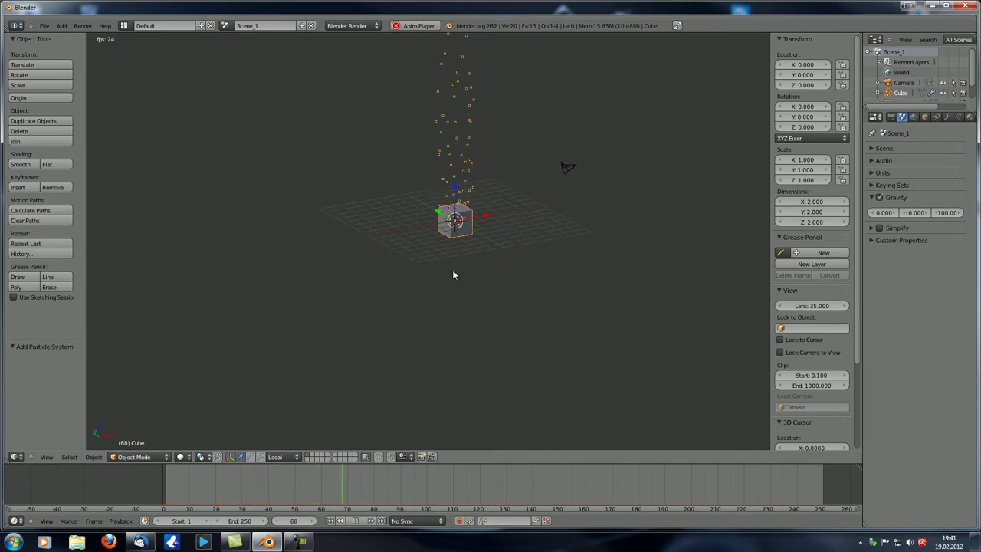
Set the scene's Z gravity to -100 while the animation plays
{"action": "left_click", "coordinate": [947, 213]}
{"action": "type", "text": "0"}
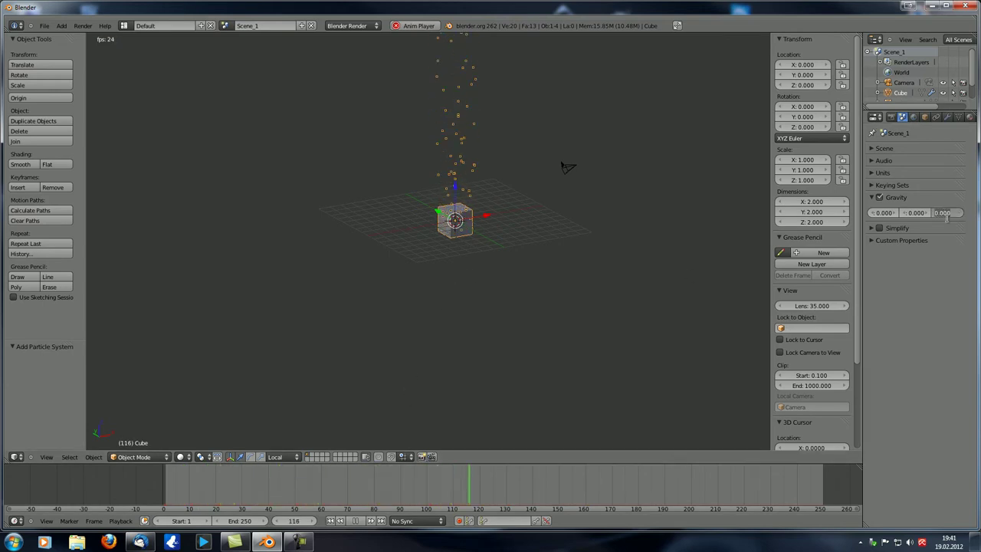
{"action": "key", "text": "Return"}
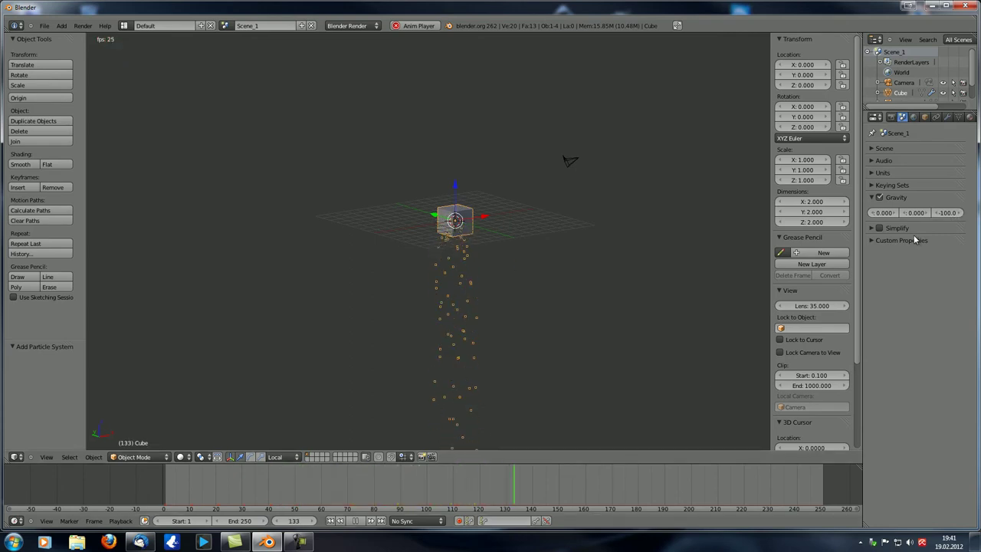
Set the scene's Z gravity to 10 during playback
{"action": "left_click", "coordinate": [946, 213]}
{"action": "type", "text": "10"}
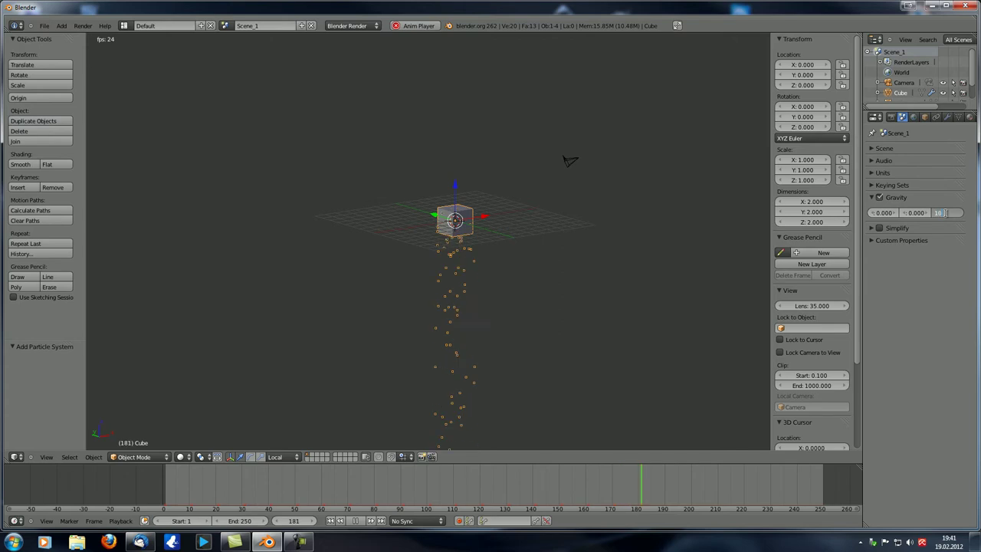
{"action": "key", "text": "Return"}
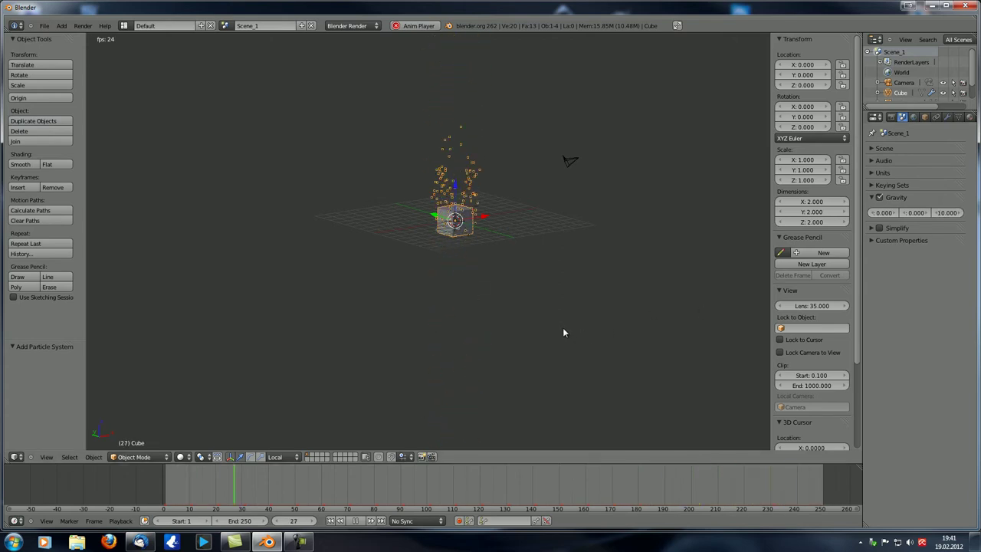
Set the scene's Z gravity to 0 with the animation still playing
{"action": "middle_click_drag", "start_coordinate": [422, 226], "coordinate": [414, 253]}
{"action": "middle_click_drag", "start_coordinate": [526, 248], "coordinate": [414, 263]}
{"action": "left_click", "coordinate": [948, 214]}
{"action": "type", "text": "0"}
{"action": "key", "text": "Return"}
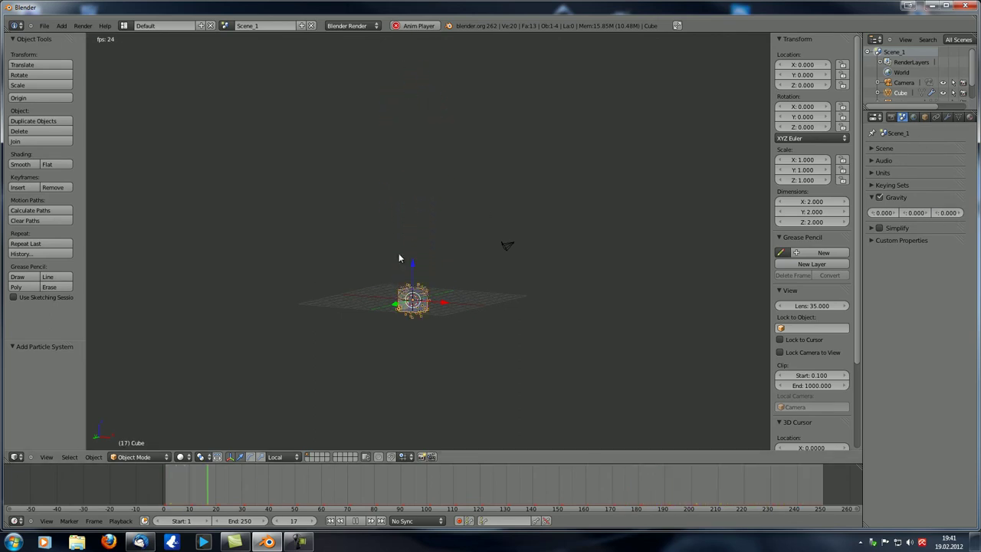
Set the scene's Y gravity to 10 so the particles are pulled along the Y axis
{"action": "middle_click_drag", "start_coordinate": [410, 222], "coordinate": [554, 284]}
{"action": "left_click", "coordinate": [917, 213]}
{"action": "type", "text": "-10"}
{"action": "key", "text": "Return"}
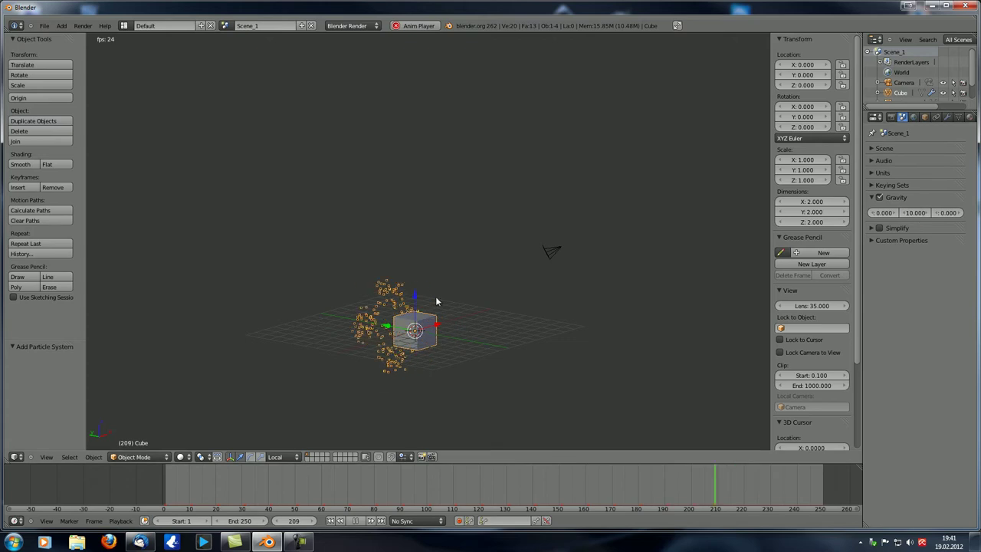
Set the scene's X and Z gravity to 10 while the animation keeps playing
{"action": "middle_click_drag", "start_coordinate": [364, 345], "coordinate": [414, 335]}
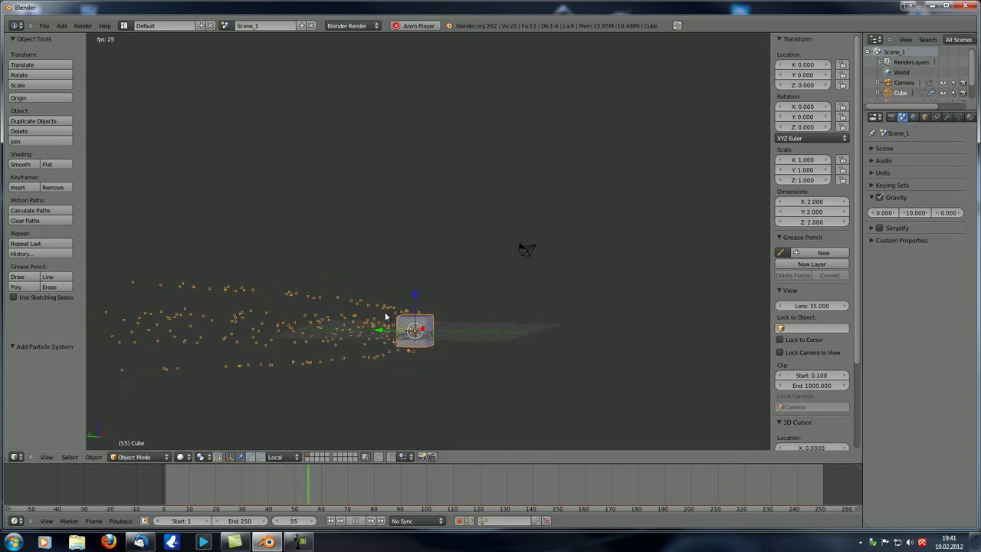
{"action": "middle_click_drag", "start_coordinate": [386, 317], "coordinate": [429, 315]}
{"action": "type", "text": "-10"}
{"action": "key", "text": "Return"}
{"action": "left_click", "coordinate": [945, 212]}
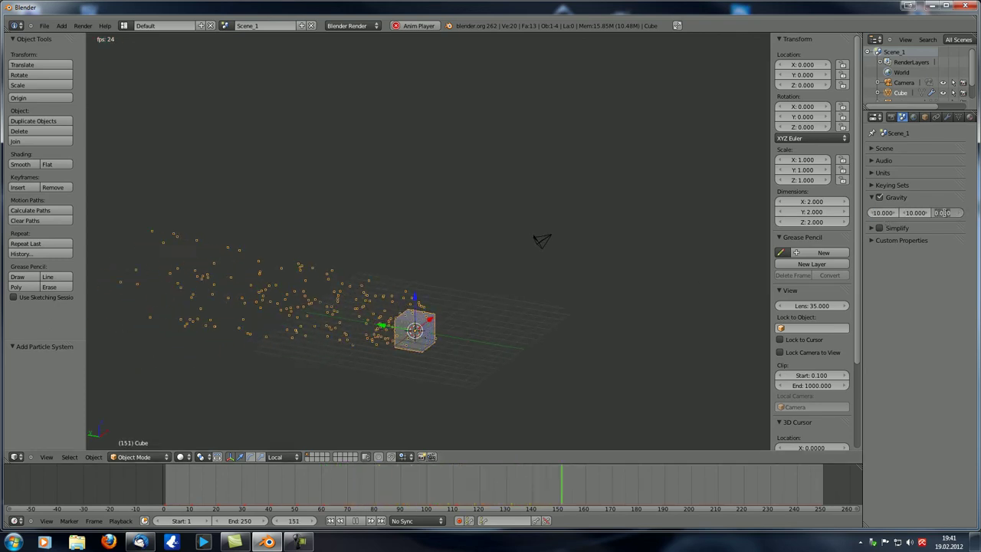
{"action": "type", "text": "-10"}
{"action": "key", "text": "Return"}
{"action": "middle_click_drag", "start_coordinate": [459, 295], "coordinate": [514, 232]}
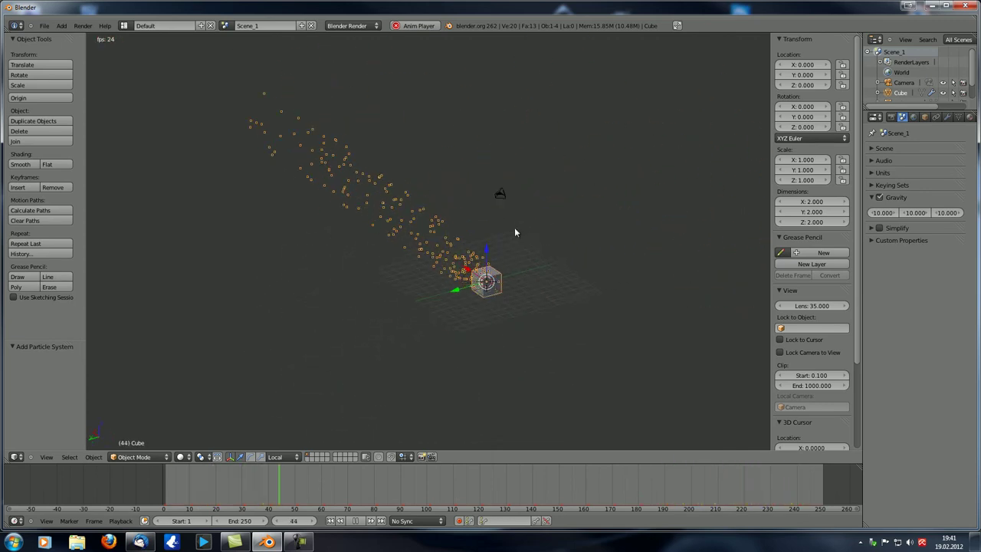
Disable the scene's gravity and remove the particle system from the cube
{"action": "left_click", "coordinate": [879, 198]}
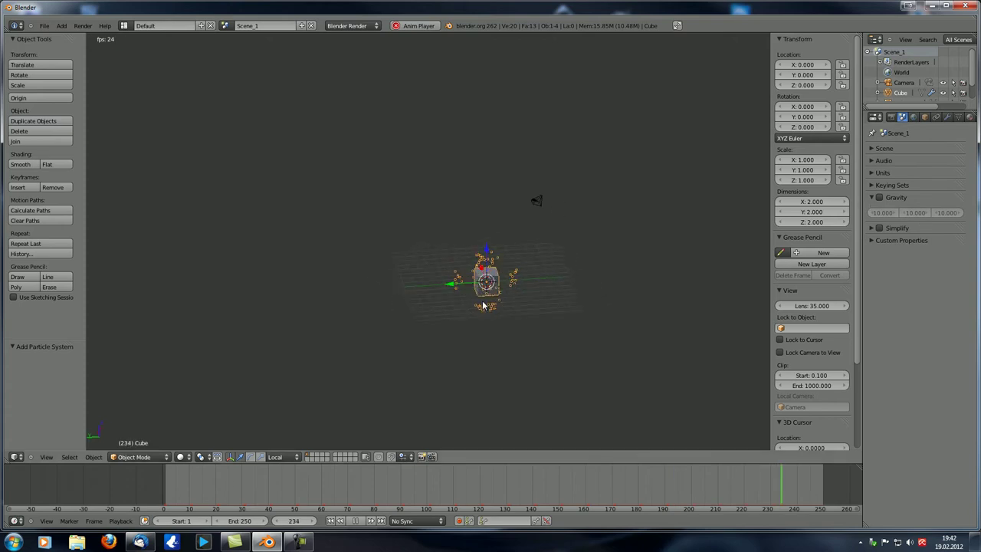
{"action": "middle_click_drag", "start_coordinate": [483, 305], "coordinate": [494, 304]}
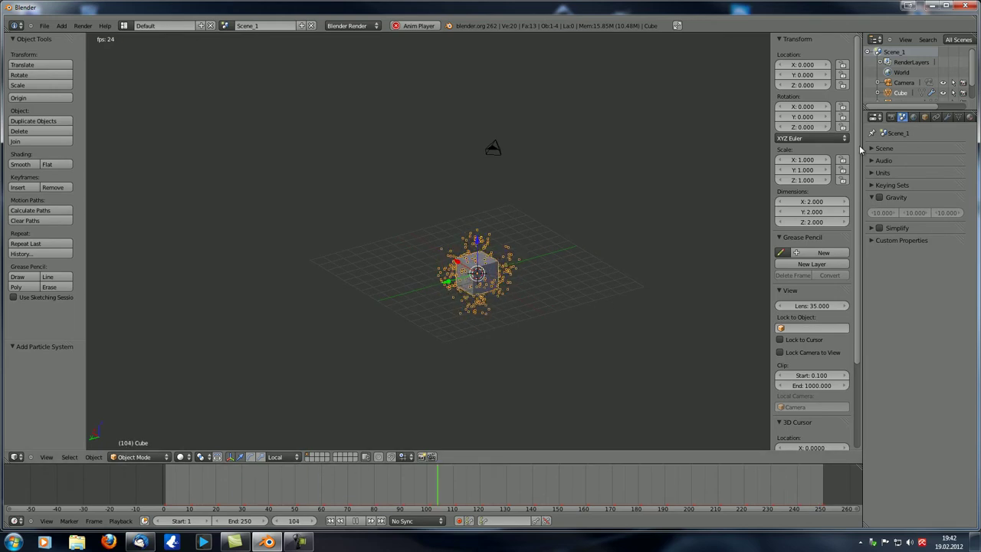
{"action": "left_click_drag", "start_coordinate": [860, 149], "coordinate": [801, 149]}
{"action": "left_click", "coordinate": [929, 117]}
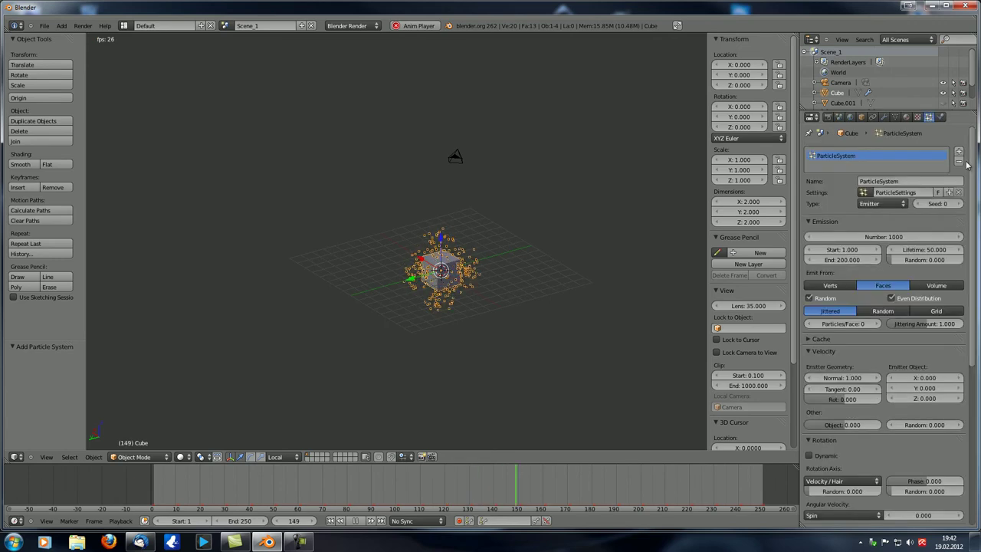
{"action": "left_click", "coordinate": [958, 161]}
Collapse the scene's Gravity settings and expand its Simplify settings
{"action": "left_click", "coordinate": [839, 118]}
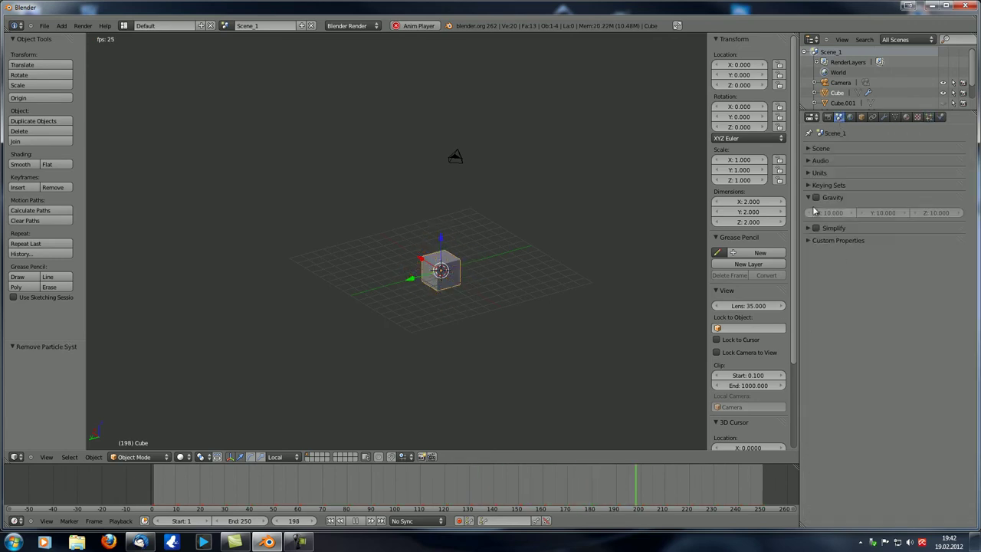
{"action": "left_click", "coordinate": [809, 198]}
{"action": "left_click", "coordinate": [810, 210]}
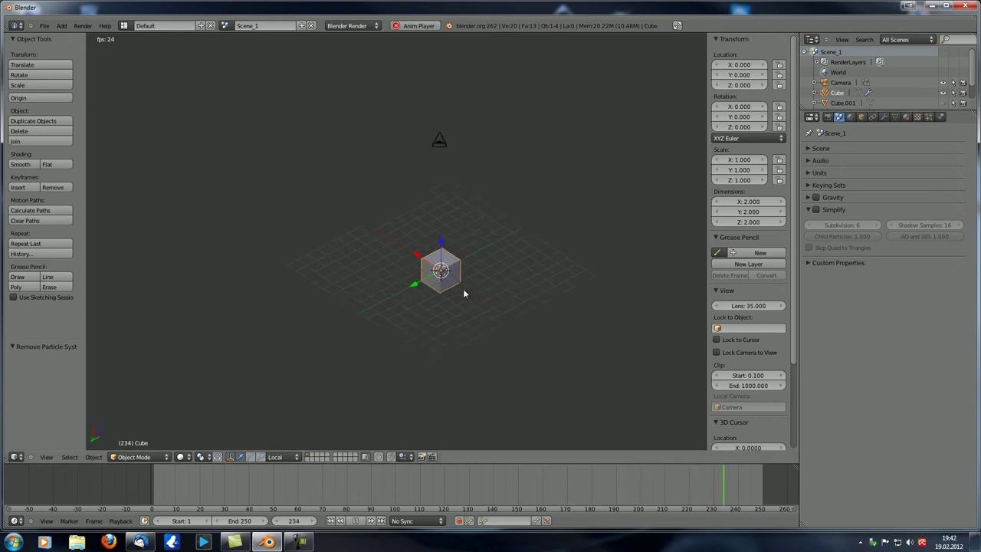
Add a Subdivision Surface modifier to the cube
{"action": "scroll", "coordinate": [463, 288], "scroll_direction": "up", "scroll_amount": 2}
{"action": "scroll", "coordinate": [436, 268], "scroll_direction": "up", "scroll_amount": 3}
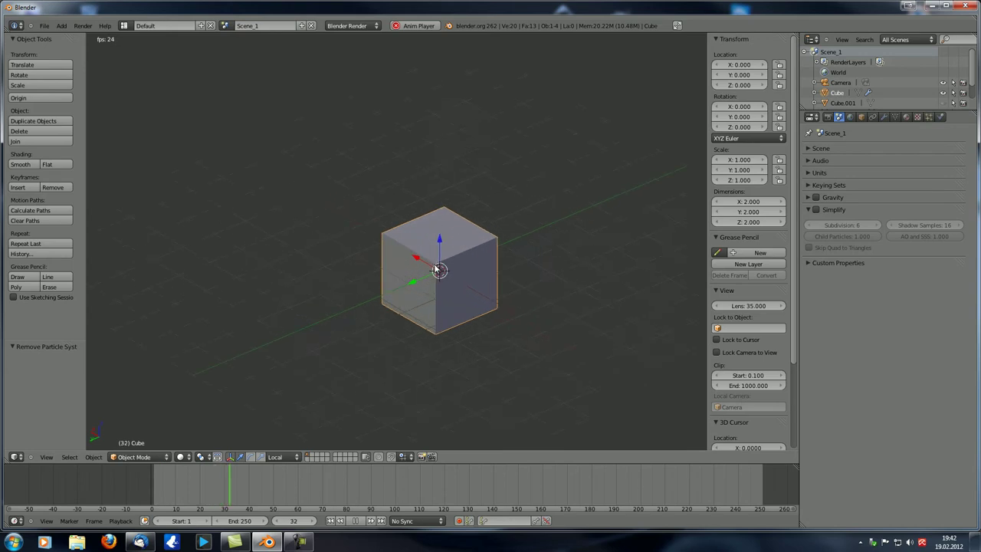
{"action": "left_click", "coordinate": [884, 118]}
{"action": "left_click", "coordinate": [863, 164]}
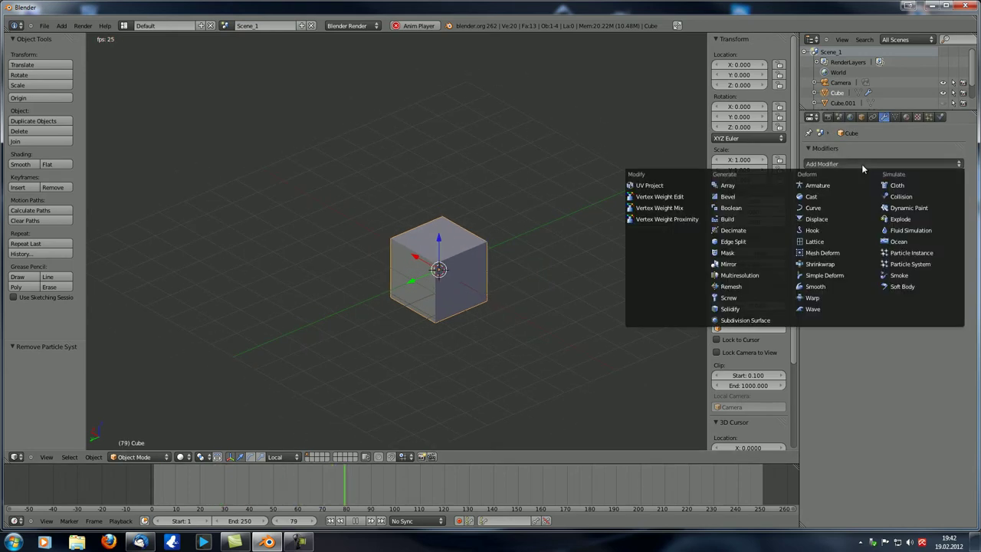
{"action": "left_click", "coordinate": [754, 322]}
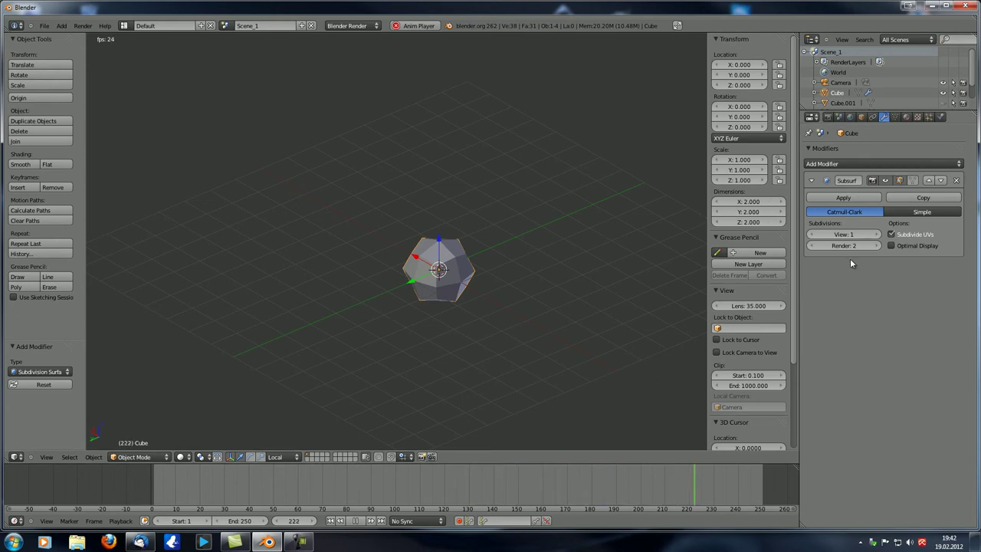
Set both the View and Render subdivisions of the cube's Subsurf modifier to 5
{"action": "left_click", "coordinate": [878, 234]}
{"action": "left_click", "coordinate": [878, 235]}
{"action": "left_click", "coordinate": [878, 235]}
{"action": "left_click", "coordinate": [878, 235]}
{"action": "left_click", "coordinate": [877, 245]}
{"action": "left_click", "coordinate": [876, 245]}
{"action": "left_click", "coordinate": [877, 246]}
{"action": "middle_click_drag", "start_coordinate": [476, 294], "coordinate": [289, 252]}
{"action": "scroll", "coordinate": [451, 262], "scroll_direction": "up", "scroll_amount": 5}
{"action": "scroll", "coordinate": [375, 241], "scroll_direction": "down", "scroll_amount": 3}
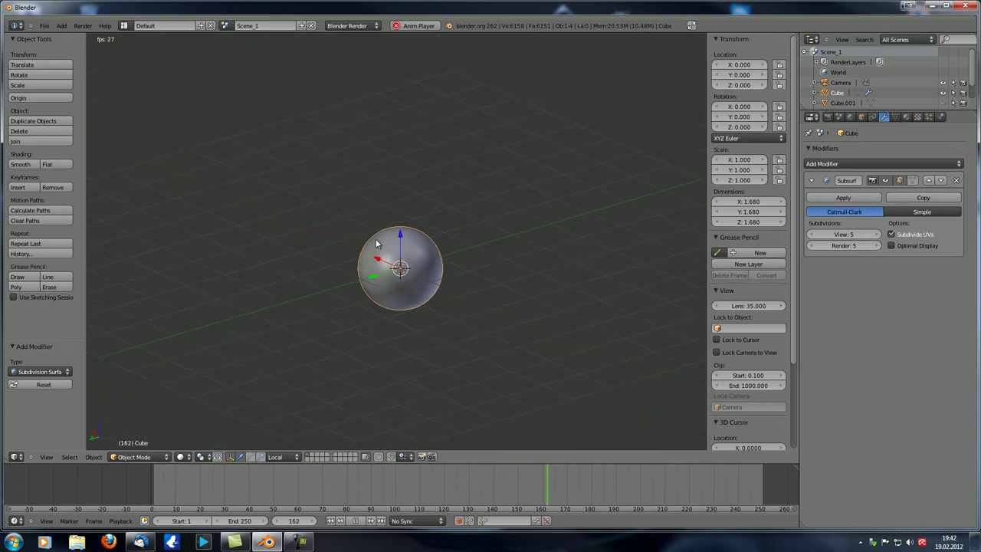
{"action": "left_click", "coordinate": [828, 117]}
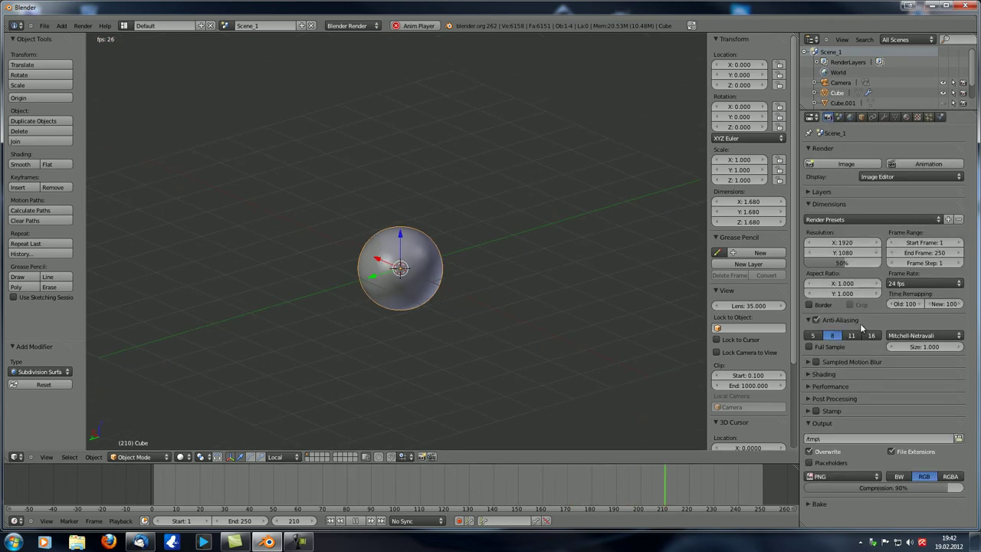
{"action": "left_click", "coordinate": [839, 117]}
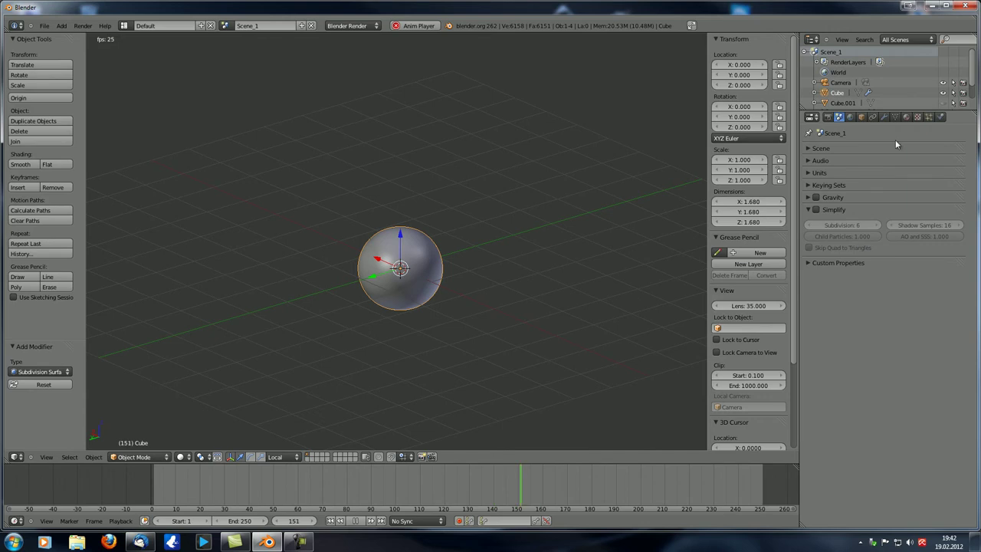
Add a new particle system to the subdivided cube and set its type to Hair
{"action": "left_click", "coordinate": [930, 116]}
{"action": "left_click", "coordinate": [959, 151]}
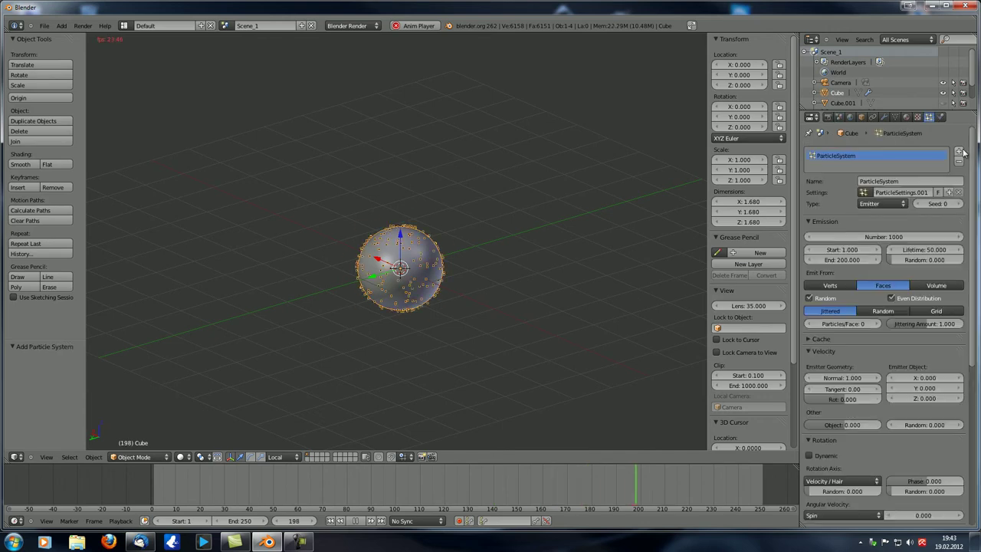
{"action": "left_click", "coordinate": [875, 202]}
{"action": "left_click", "coordinate": [875, 190]}
{"action": "middle_click_drag", "start_coordinate": [384, 230], "coordinate": [601, 273]}
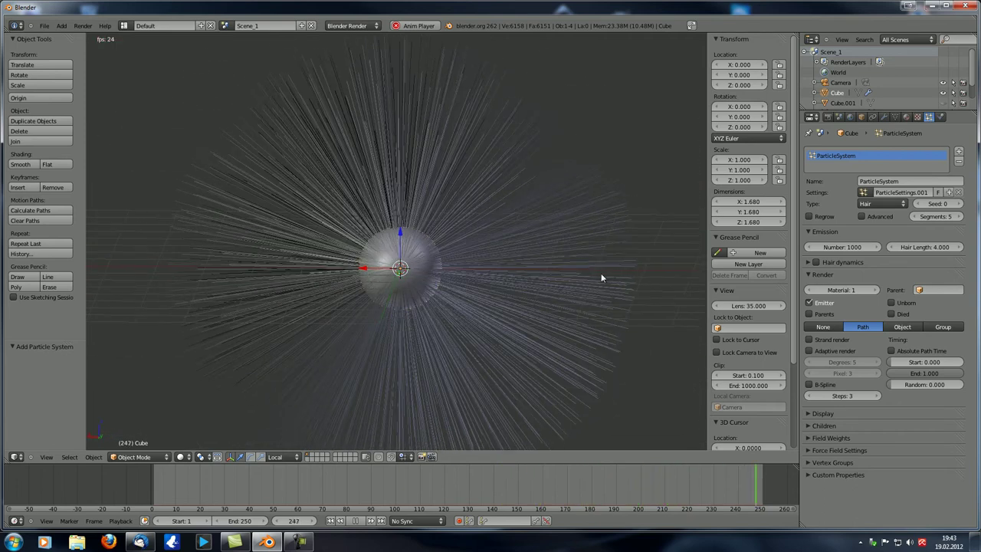
Collapse the hair system's Render and Emission settings and set its Children to Simple
{"action": "left_click", "coordinate": [840, 117]}
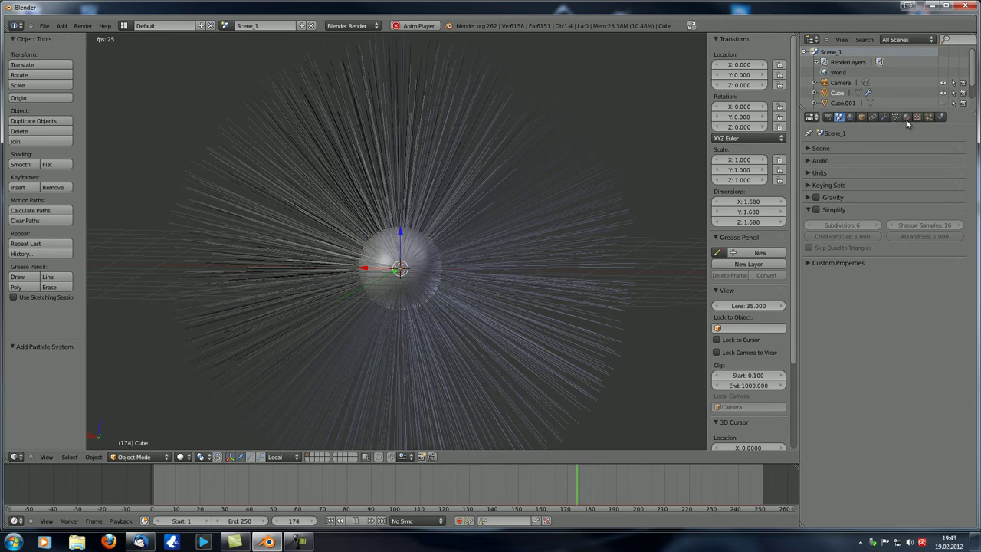
{"action": "left_click", "coordinate": [929, 118]}
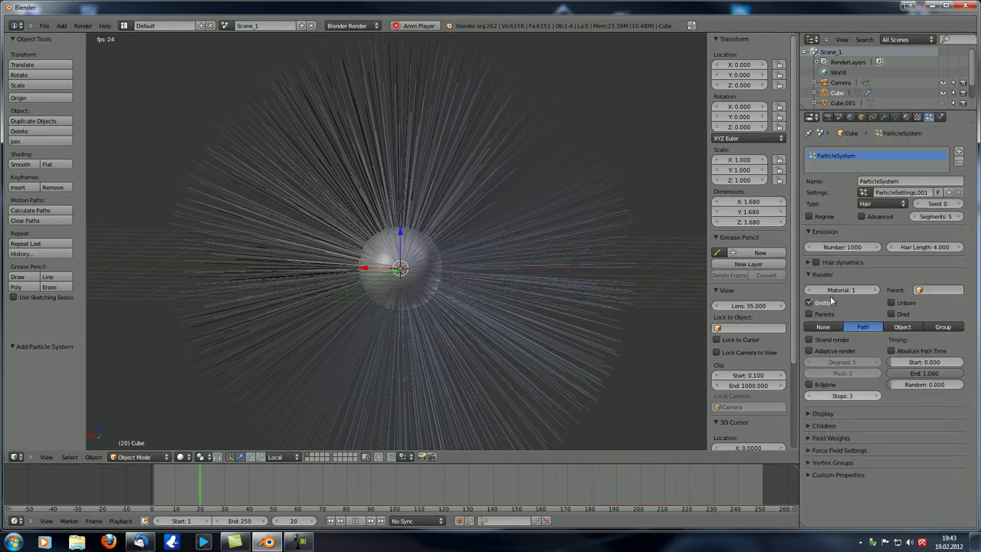
{"action": "left_click", "coordinate": [817, 274]}
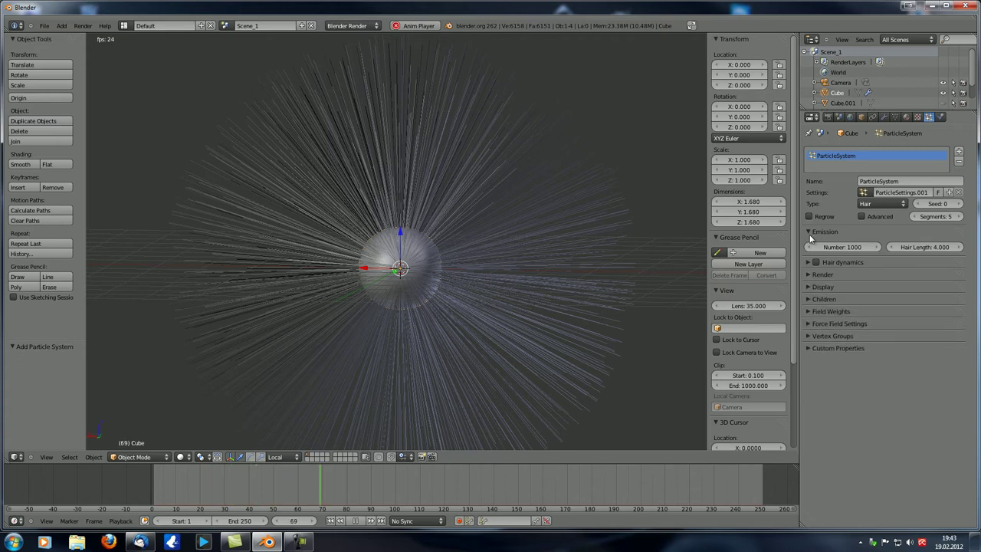
{"action": "left_click", "coordinate": [813, 231]}
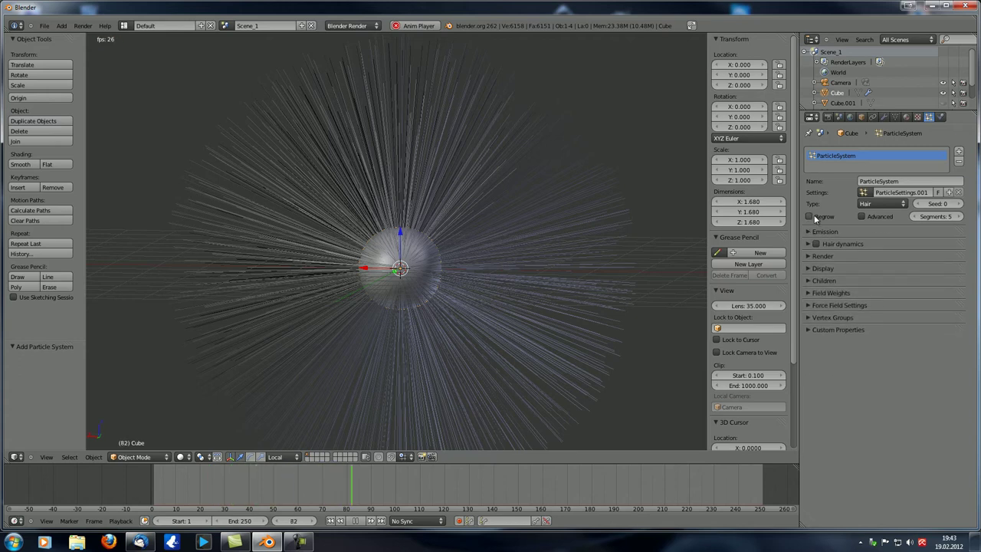
{"action": "left_click", "coordinate": [819, 281]}
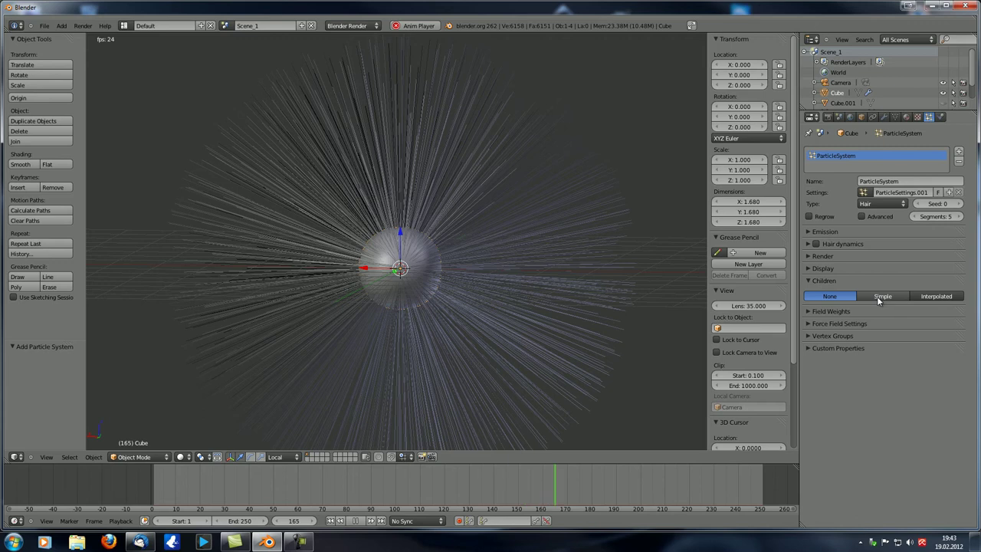
{"action": "left_click", "coordinate": [882, 296]}
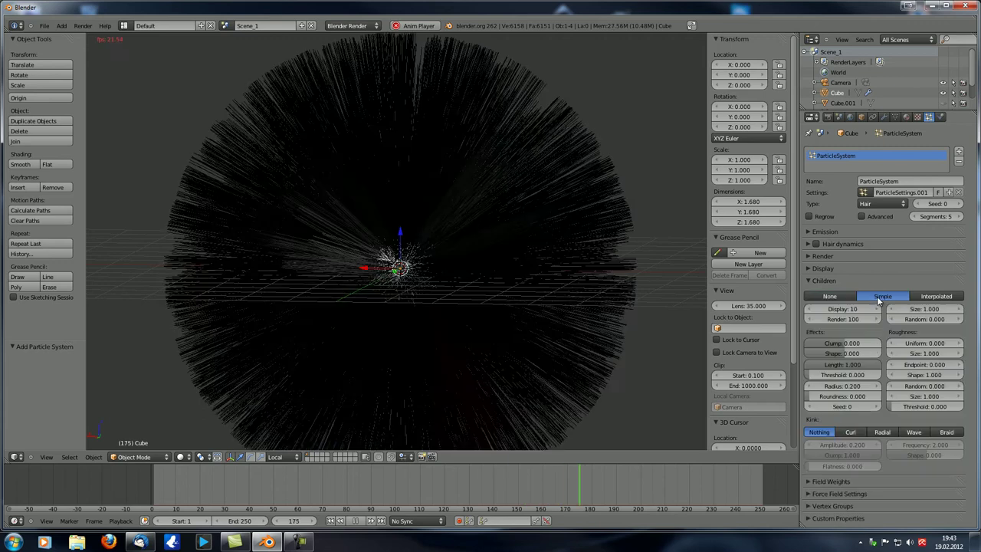
Set the number of rendered hair children to 10
{"action": "left_click", "coordinate": [841, 321]}
{"action": "type", "text": "10"}
{"action": "key", "text": "Return"}
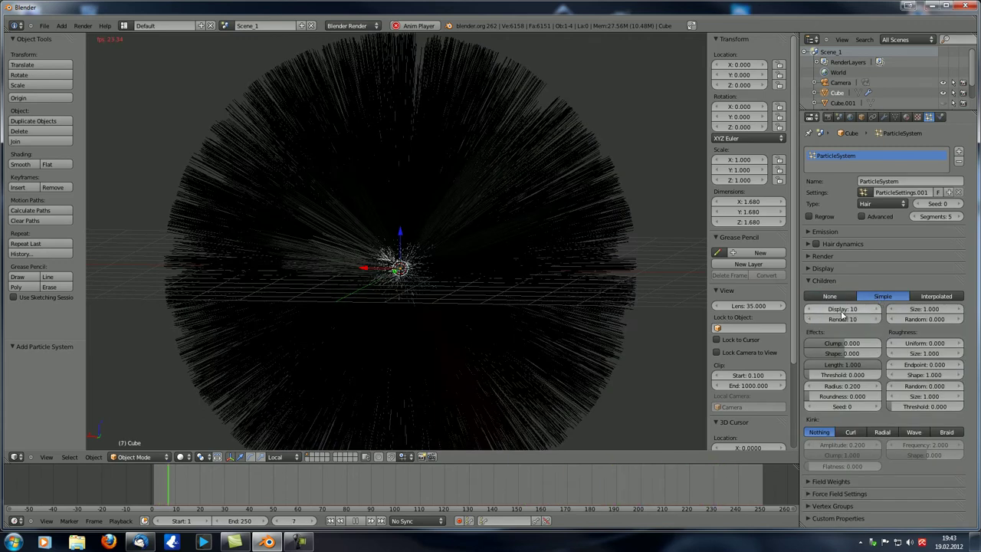
Switch the hair's Children to None and back to Simple to compare the hair density
{"action": "left_click", "coordinate": [830, 295]}
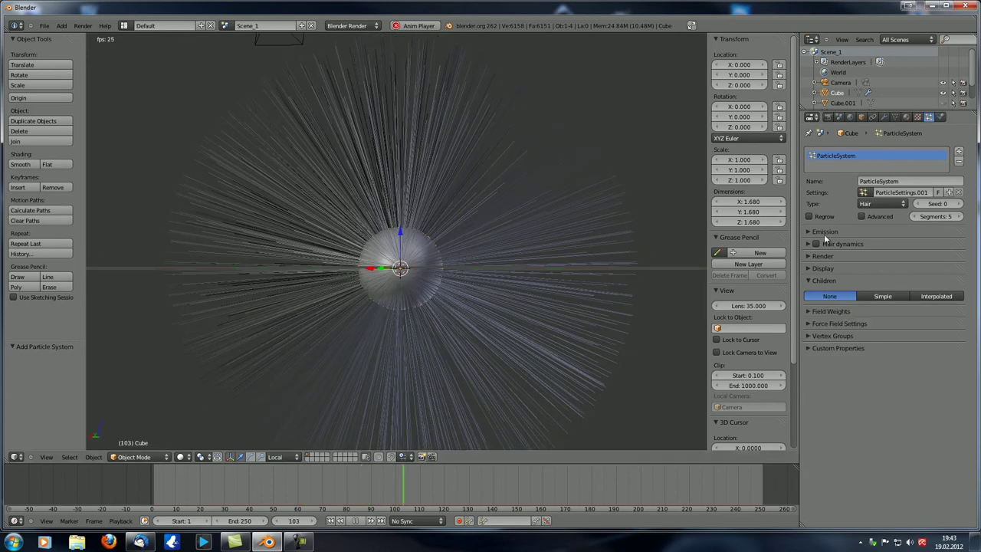
{"action": "left_click", "coordinate": [825, 232]}
{"action": "left_click", "coordinate": [806, 231]}
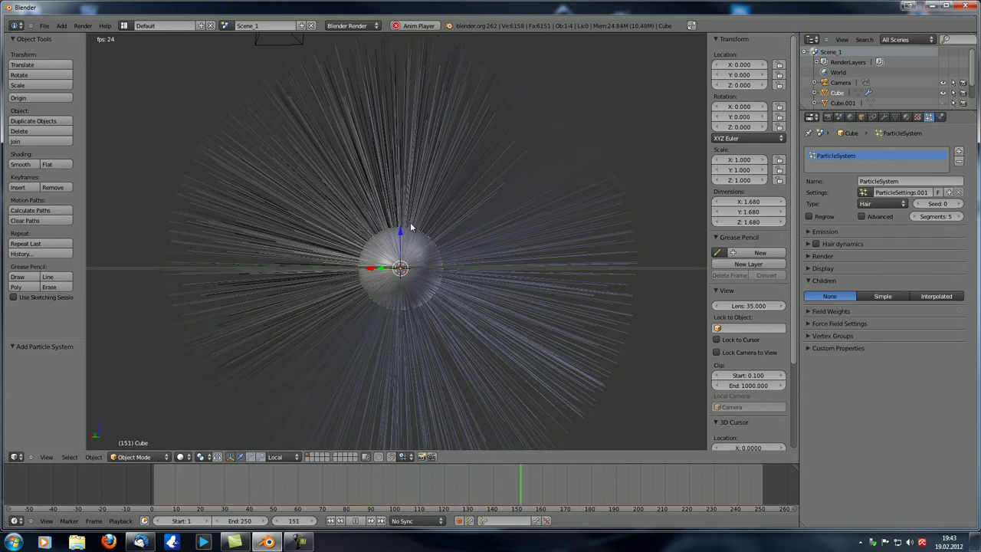
{"action": "middle_click_drag", "start_coordinate": [430, 278], "coordinate": [395, 252]}
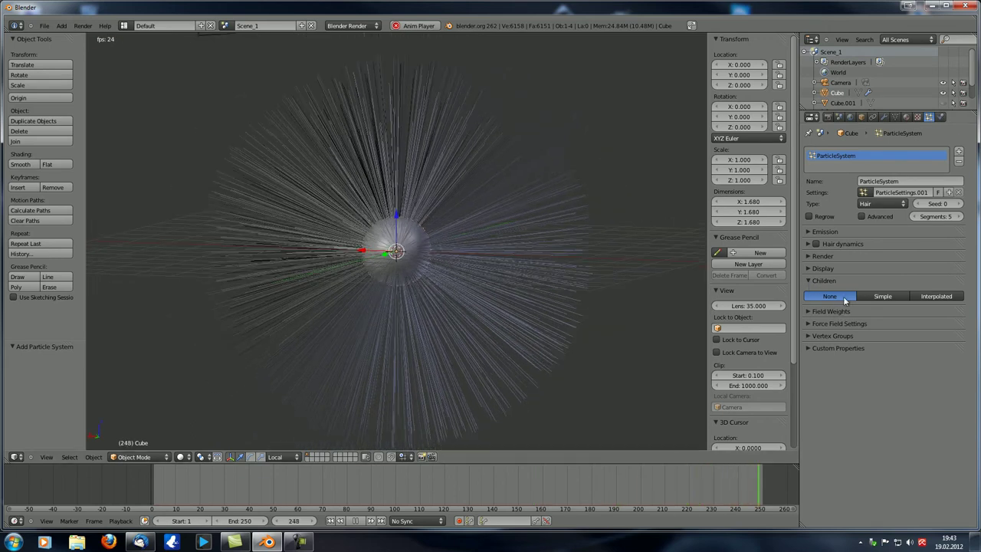
{"action": "left_click", "coordinate": [874, 297]}
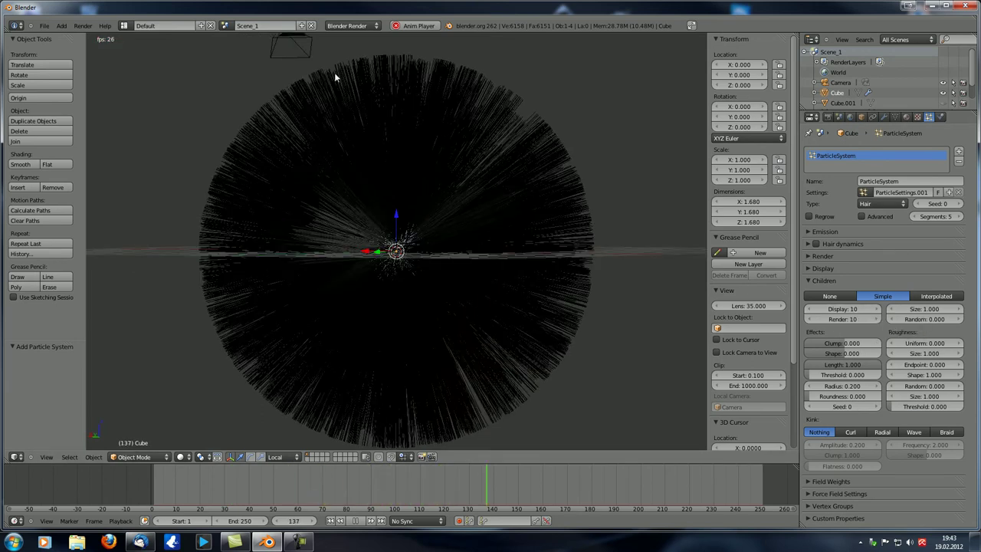
{"action": "middle_click_drag", "start_coordinate": [396, 243], "coordinate": [418, 281]}
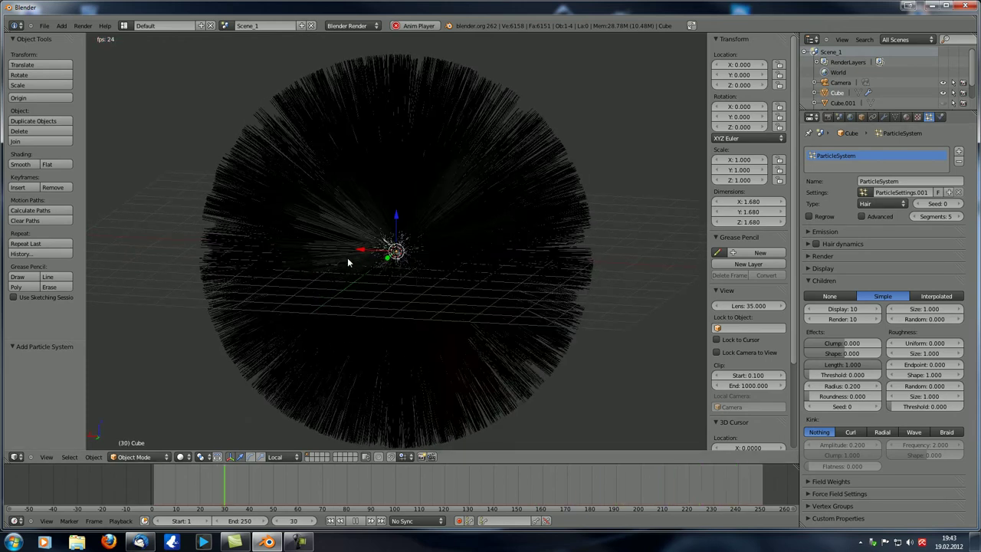
{"action": "middle_click_drag", "start_coordinate": [348, 257], "coordinate": [367, 258]}
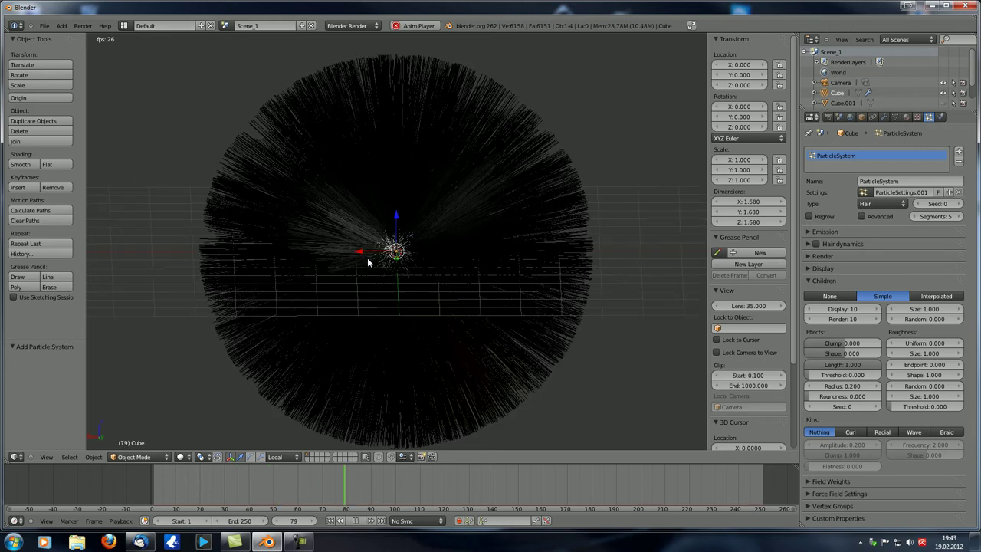
Collapse the hair's Children settings and enable Simplify for the scene
{"action": "left_click", "coordinate": [811, 280]}
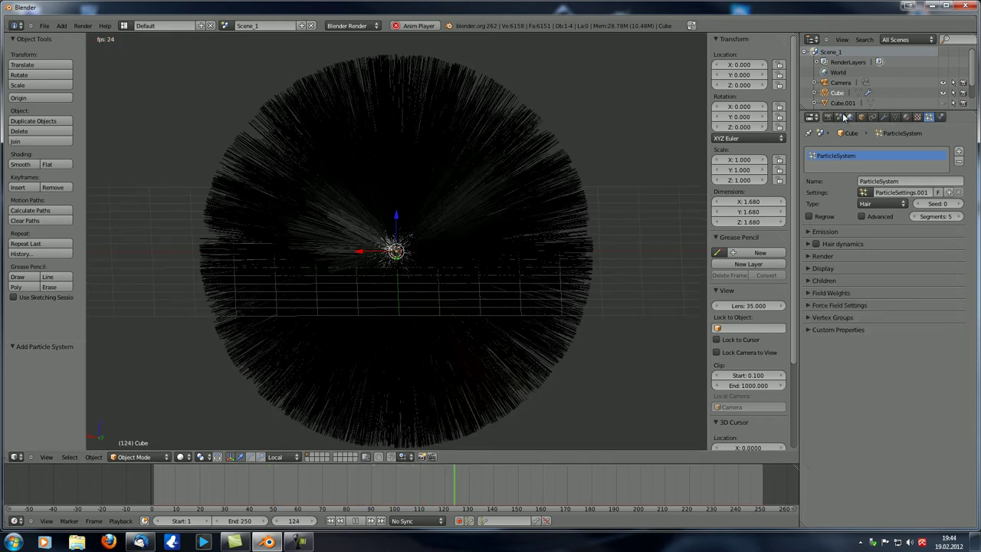
{"action": "left_click", "coordinate": [838, 117]}
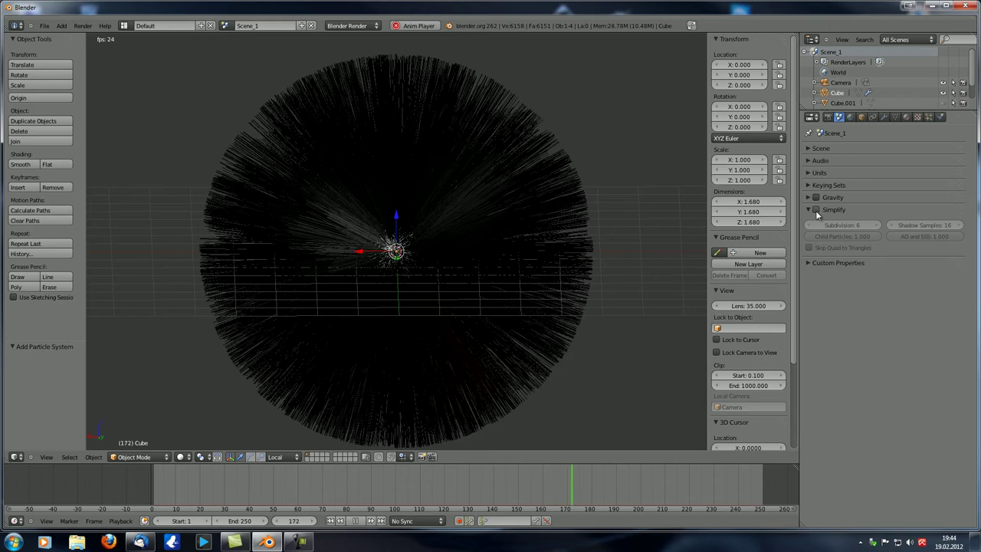
{"action": "left_click", "coordinate": [816, 210]}
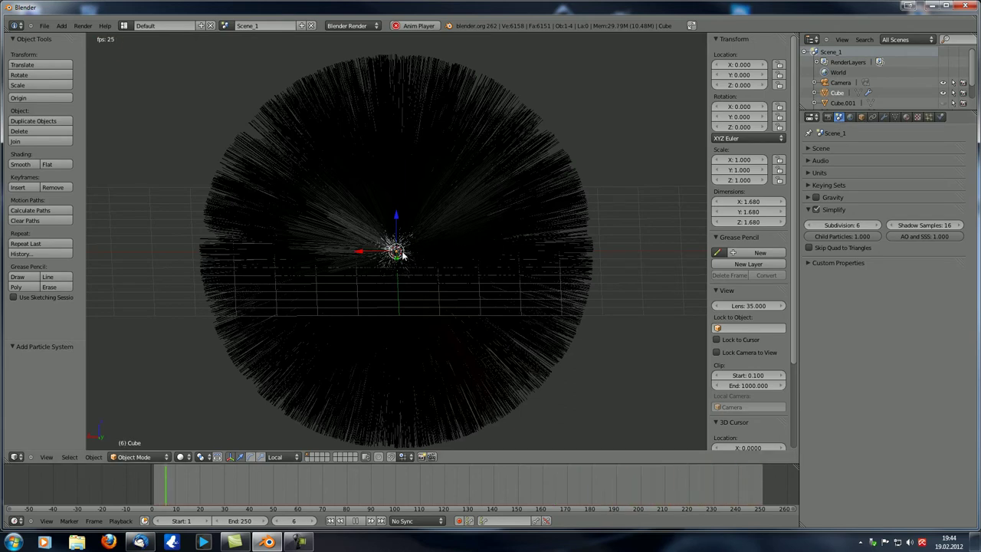
Limit the scene's Simplify subdivision level to 2 after checking the cube's Subsurf settings
{"action": "left_click", "coordinate": [895, 118]}
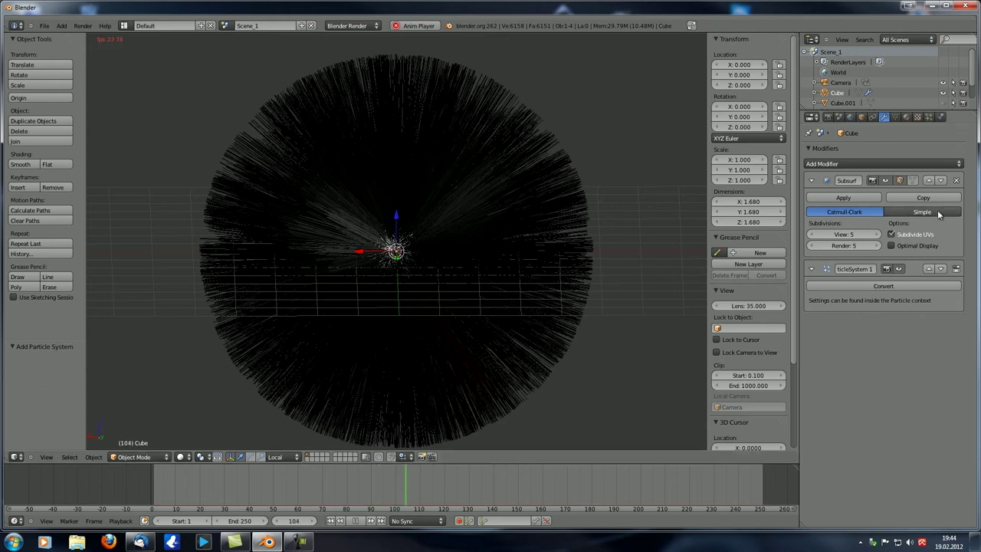
{"action": "left_click", "coordinate": [841, 116]}
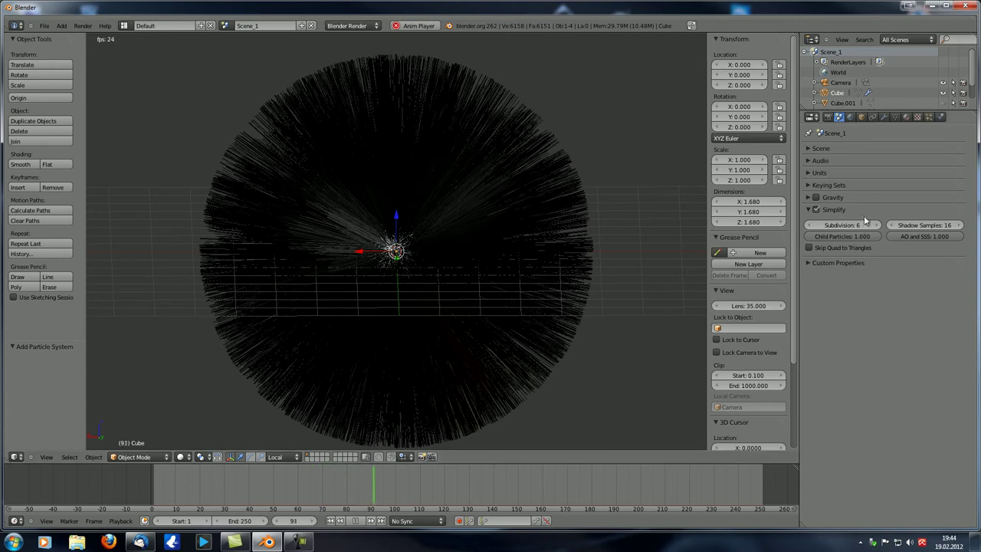
{"action": "left_click", "coordinate": [843, 225]}
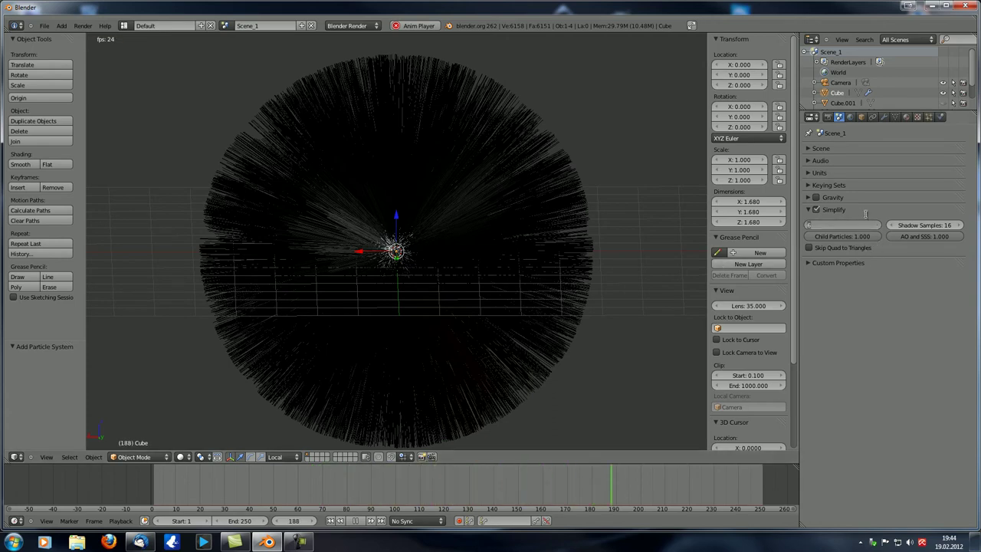
{"action": "type", "text": "2"}
{"action": "key", "text": "Return"}
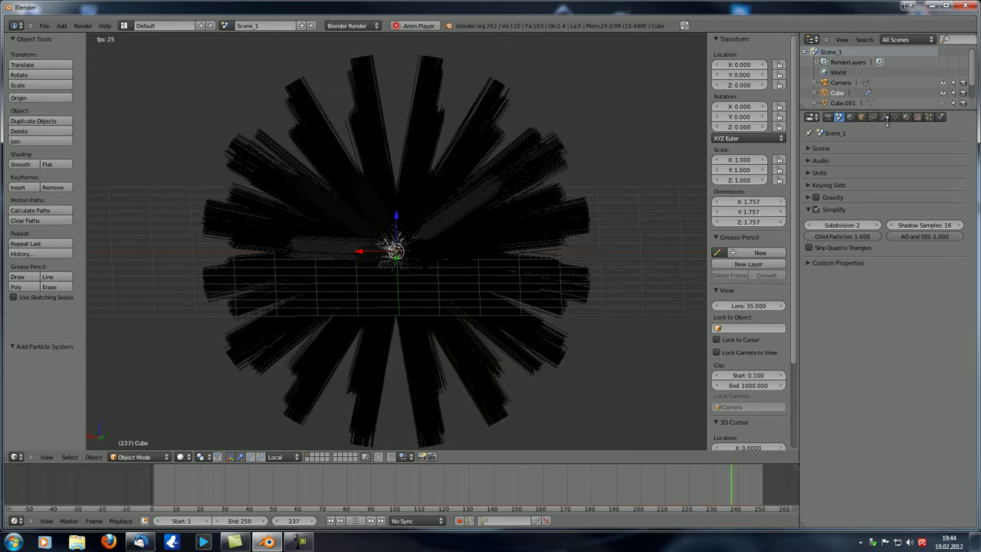
{"action": "middle_click_drag", "start_coordinate": [448, 292], "coordinate": [523, 260]}
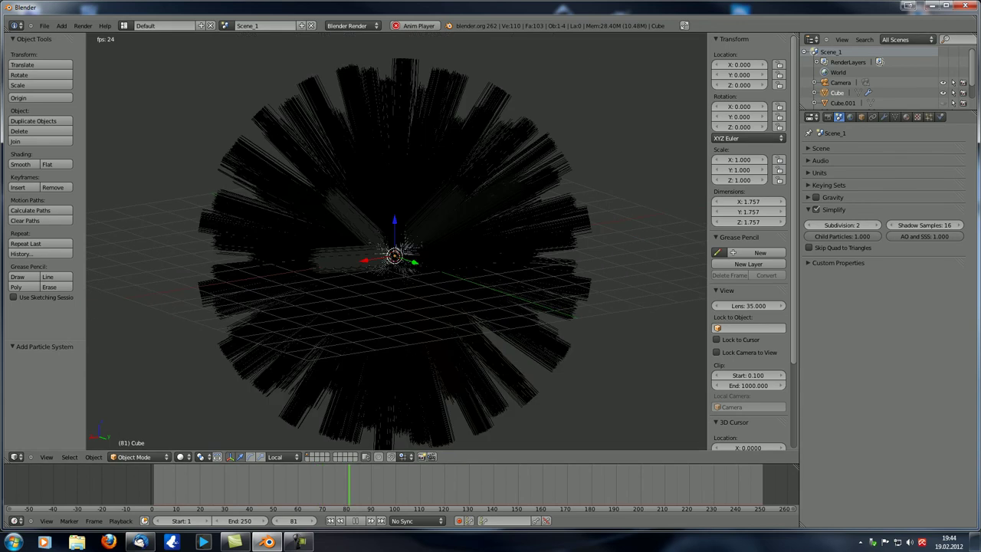
Hide the cube's hair particles in the viewport and compare its Subsurf levels with the scene's Simplify limit
{"action": "left_click", "coordinate": [884, 117]}
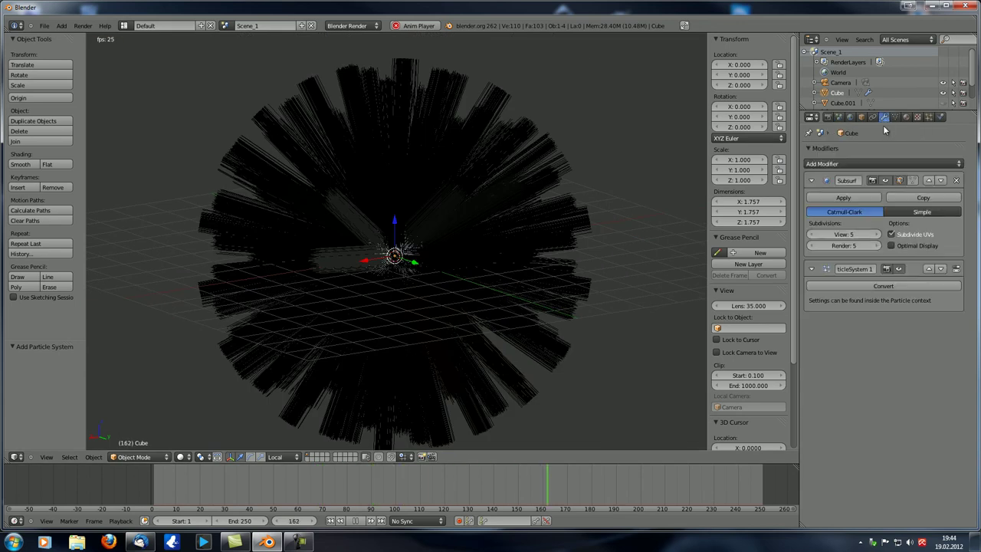
{"action": "left_click", "coordinate": [899, 270]}
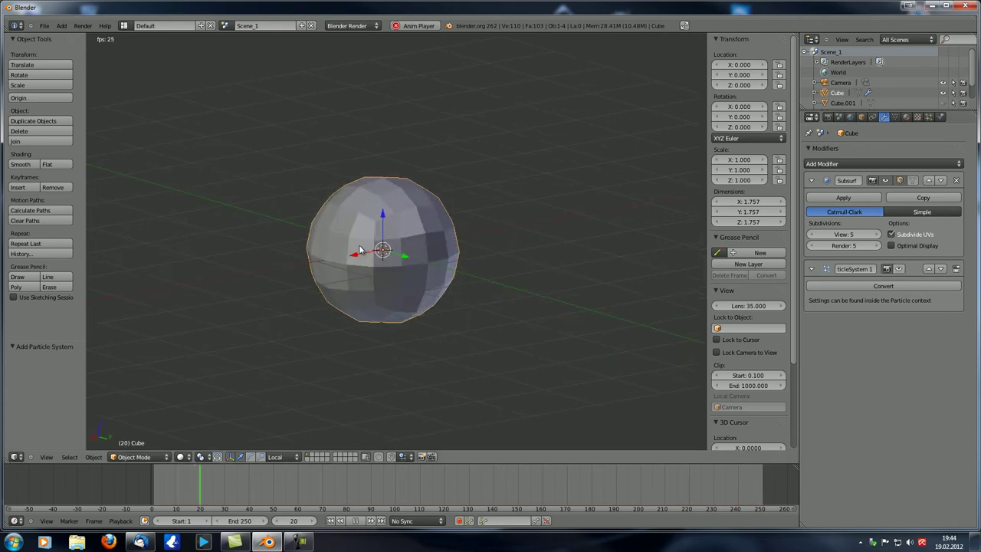
{"action": "left_click", "coordinate": [839, 116]}
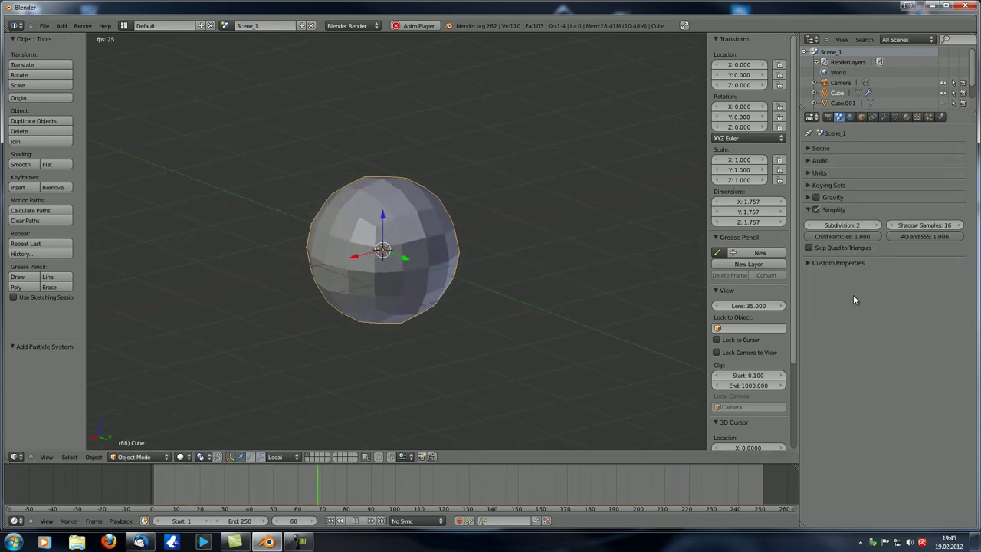
{"action": "left_click", "coordinate": [810, 225]}
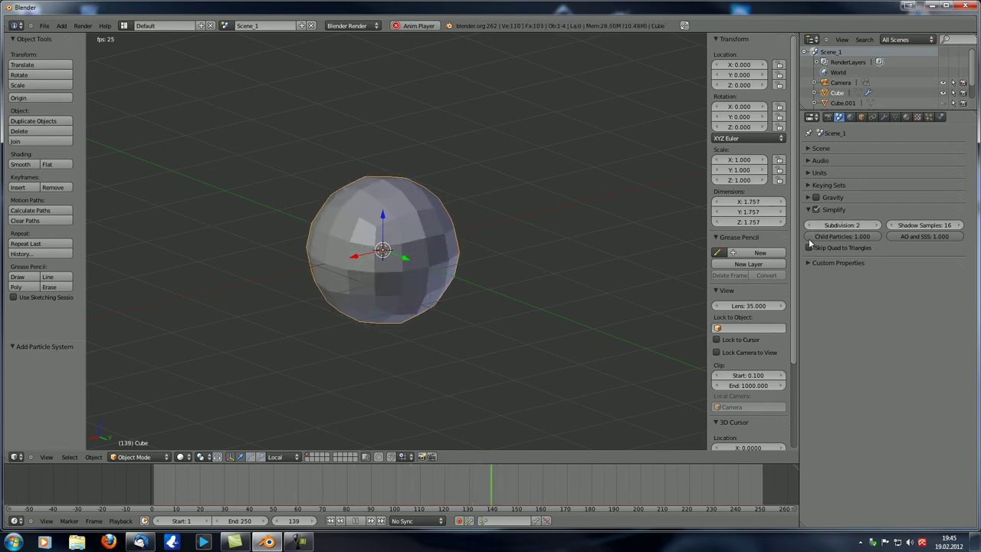
{"action": "left_click", "coordinate": [885, 116]}
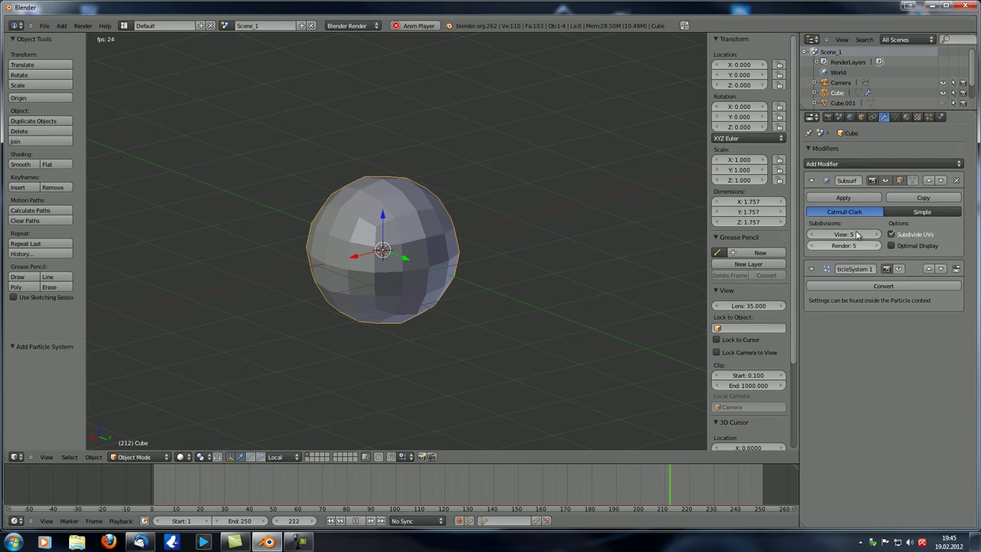
{"action": "left_click", "coordinate": [839, 116]}
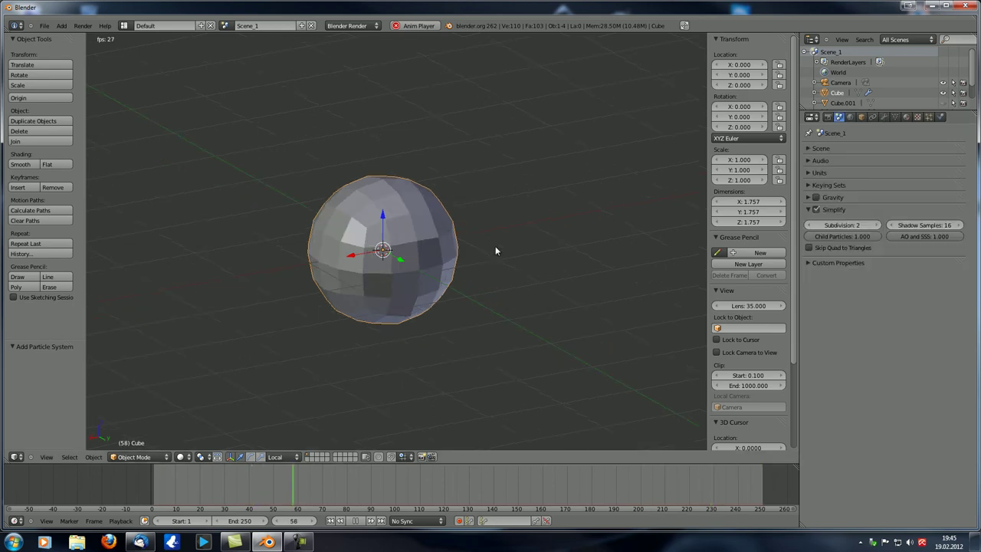
Render the current frame from the camera view and close the render result
{"action": "key", "text": "KP_0"}
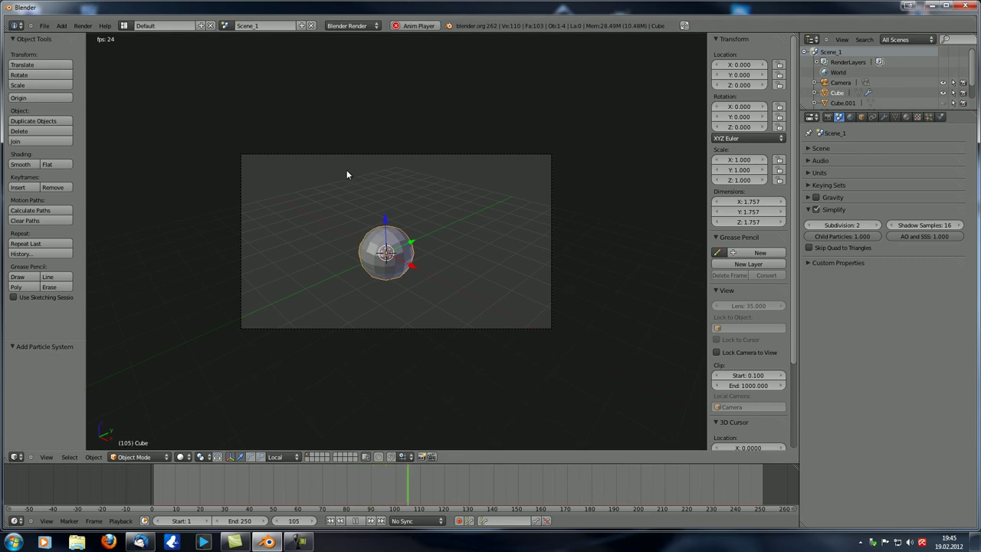
{"action": "key", "text": "F12"}
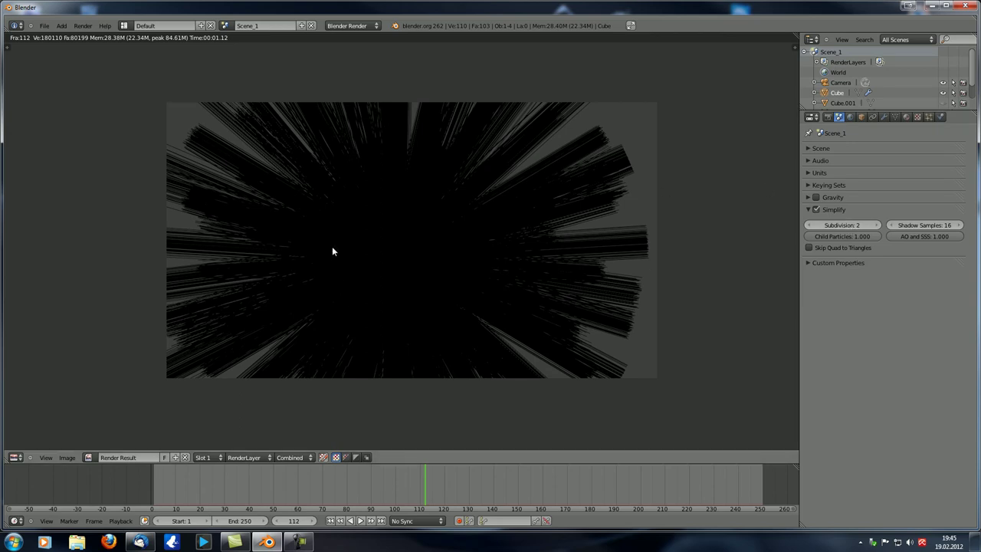
{"action": "key", "text": "Escape"}
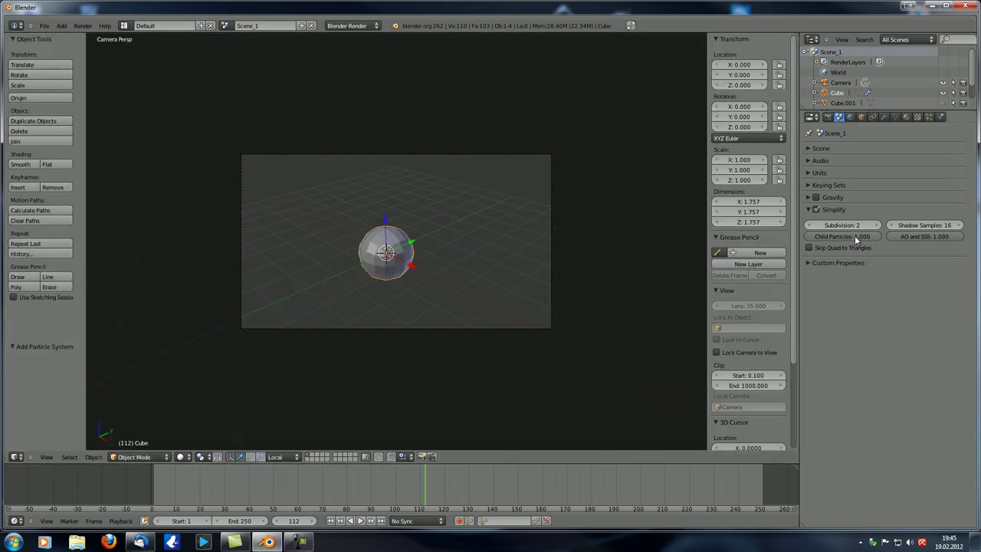
Leave the camera view for an orthographic view and show the cube's hair particles in the viewport again
{"action": "key", "text": "KP_0"}
{"action": "key", "text": "KP_5"}
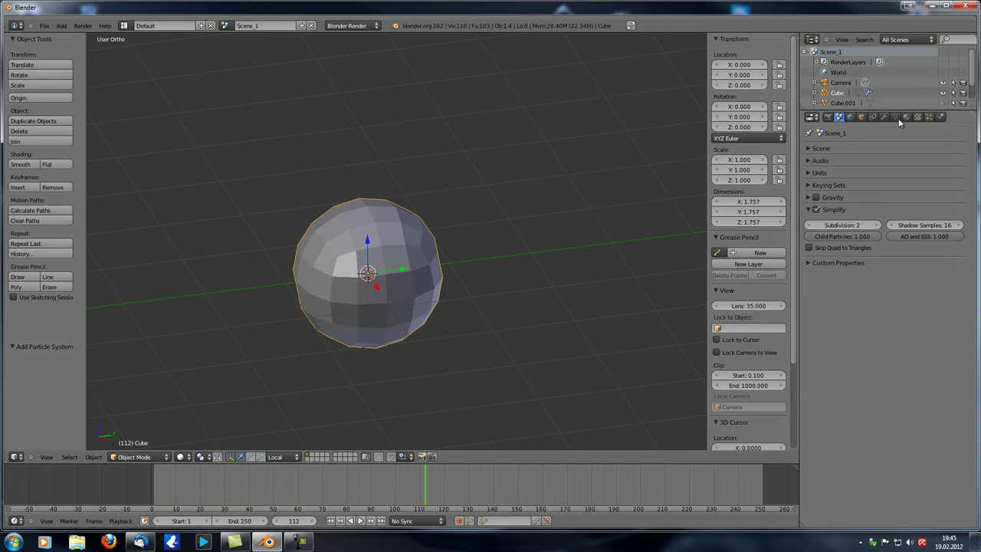
{"action": "left_click", "coordinate": [884, 117]}
{"action": "left_click", "coordinate": [900, 269]}
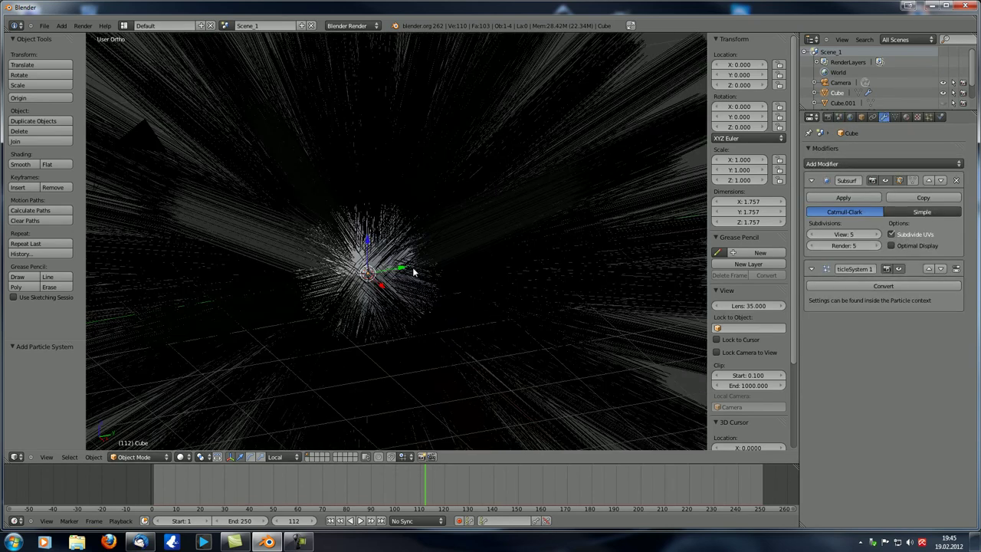
{"action": "left_click", "coordinate": [839, 118]}
{"action": "middle_click_drag", "start_coordinate": [305, 293], "coordinate": [360, 237]}
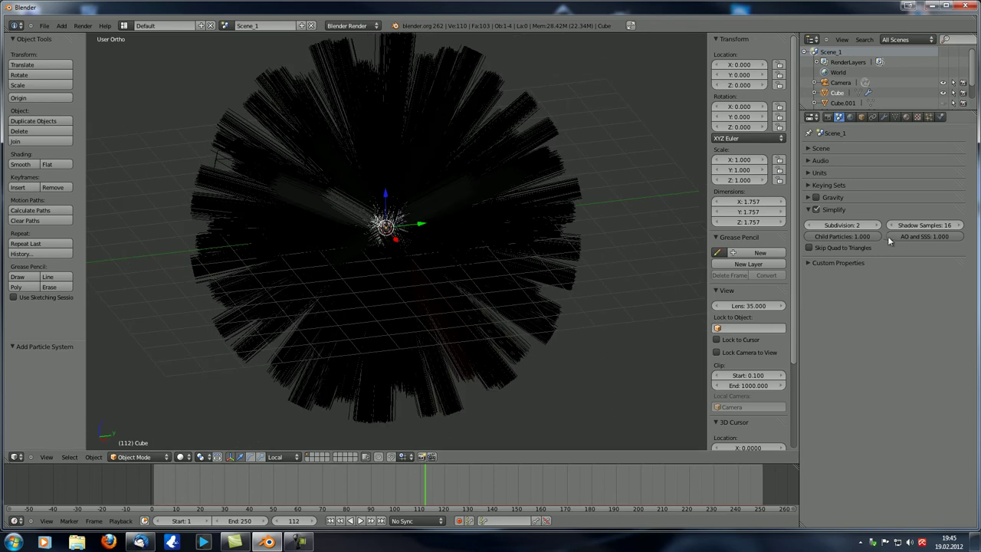
Set the Simplify child particles factor to 0 and inspect the thinned hair from several sides
{"action": "left_click", "coordinate": [848, 237]}
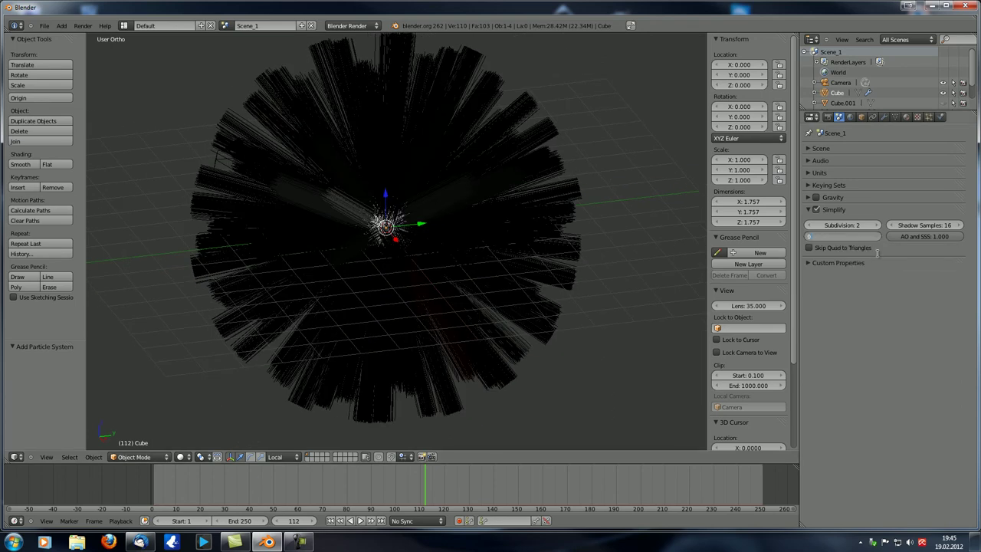
{"action": "type", "text": "0"}
{"action": "key", "text": "Return"}
{"action": "middle_click_drag", "start_coordinate": [222, 236], "coordinate": [329, 242]}
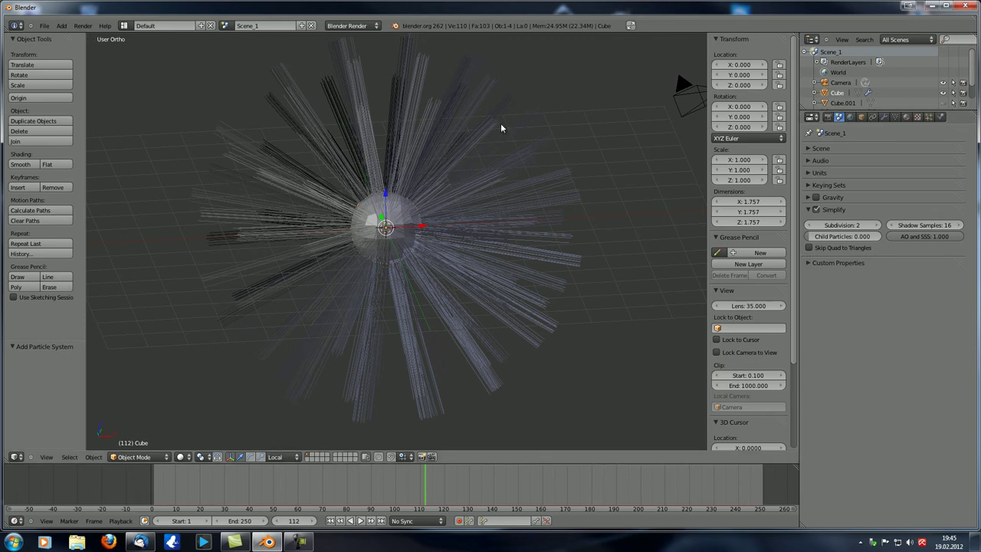
{"action": "middle_click_drag", "start_coordinate": [457, 237], "coordinate": [542, 240]}
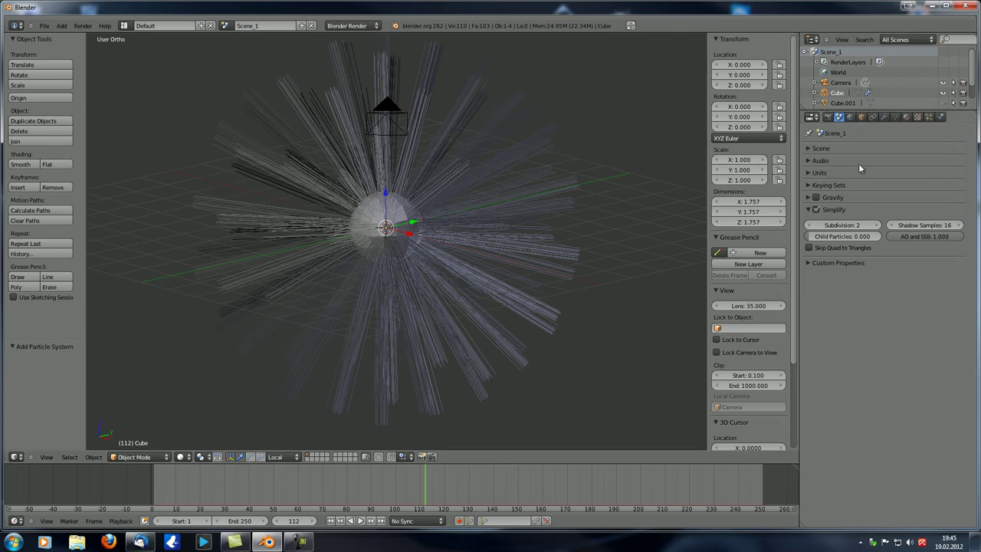
{"action": "middle_click_drag", "start_coordinate": [303, 239], "coordinate": [681, 253]}
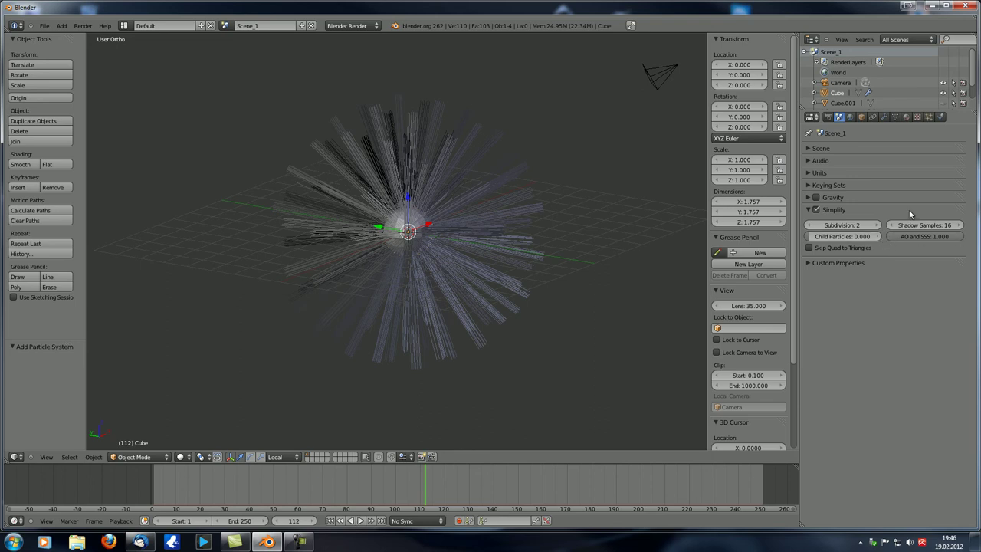
Remove the hair particle system from the cube
{"action": "left_click", "coordinate": [852, 118]}
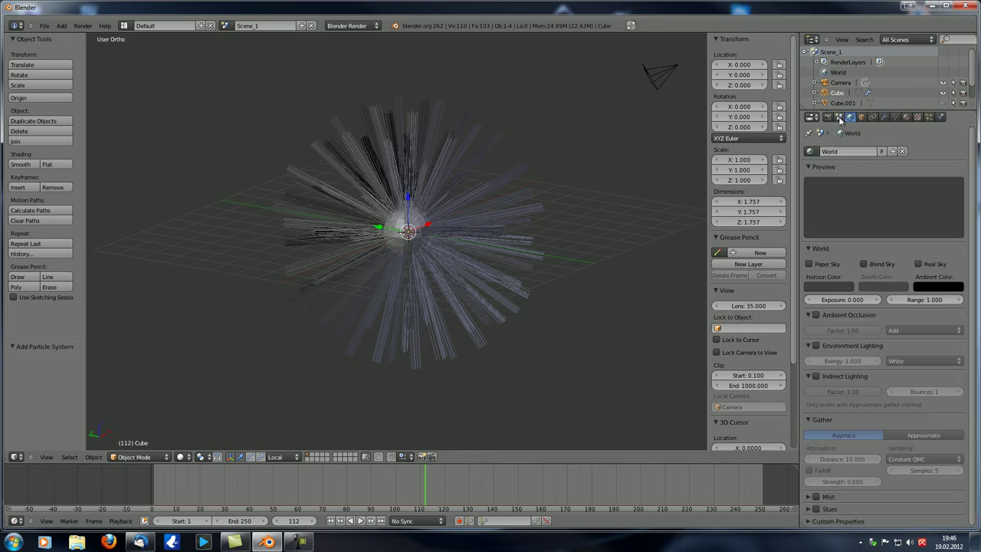
{"action": "left_click", "coordinate": [840, 119]}
{"action": "middle_click_drag", "start_coordinate": [445, 291], "coordinate": [392, 235]}
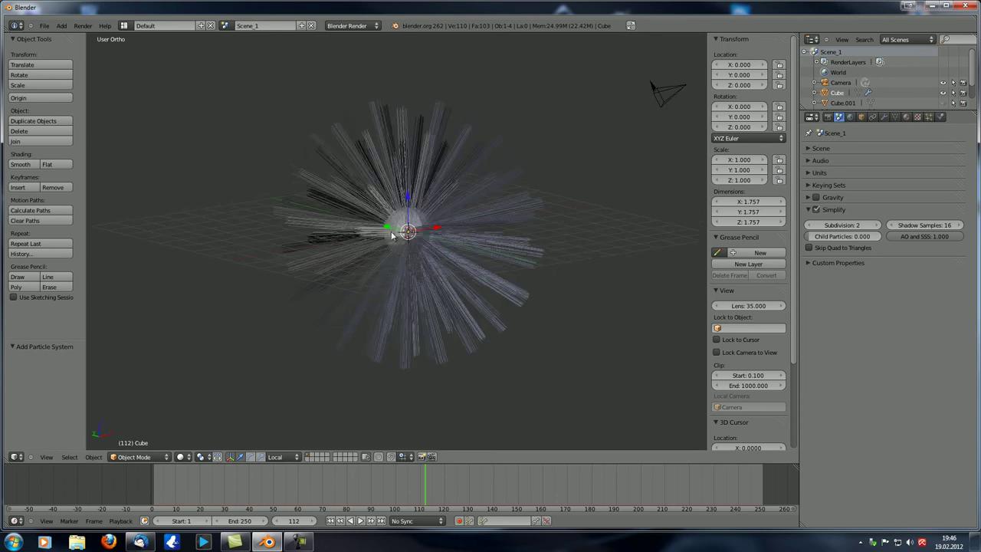
{"action": "left_click", "coordinate": [931, 116]}
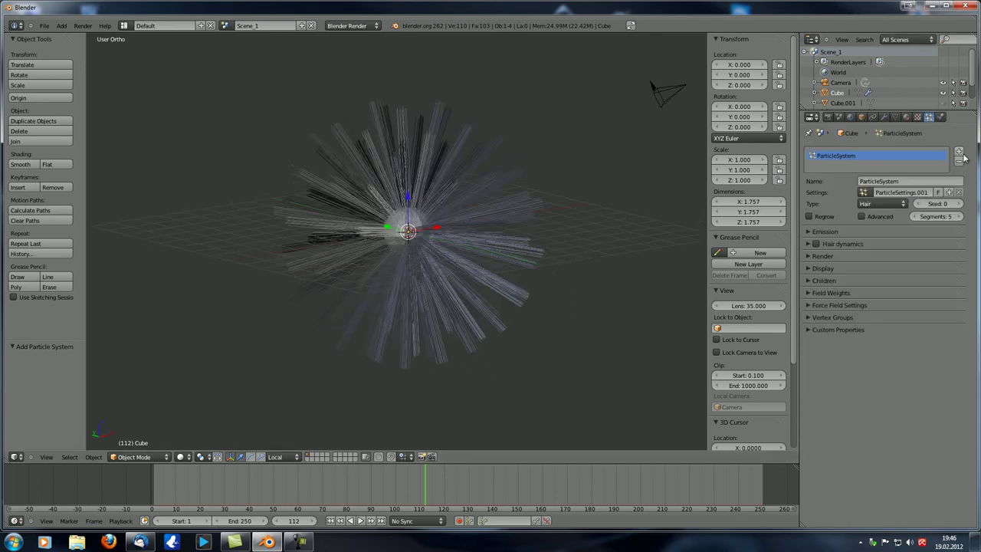
{"action": "left_click", "coordinate": [960, 161]}
Reset the scene's Simplify settings to subdivision 6 and child particles 1
{"action": "left_click", "coordinate": [840, 117]}
{"action": "left_click", "coordinate": [816, 210]}
{"action": "left_click", "coordinate": [841, 225]}
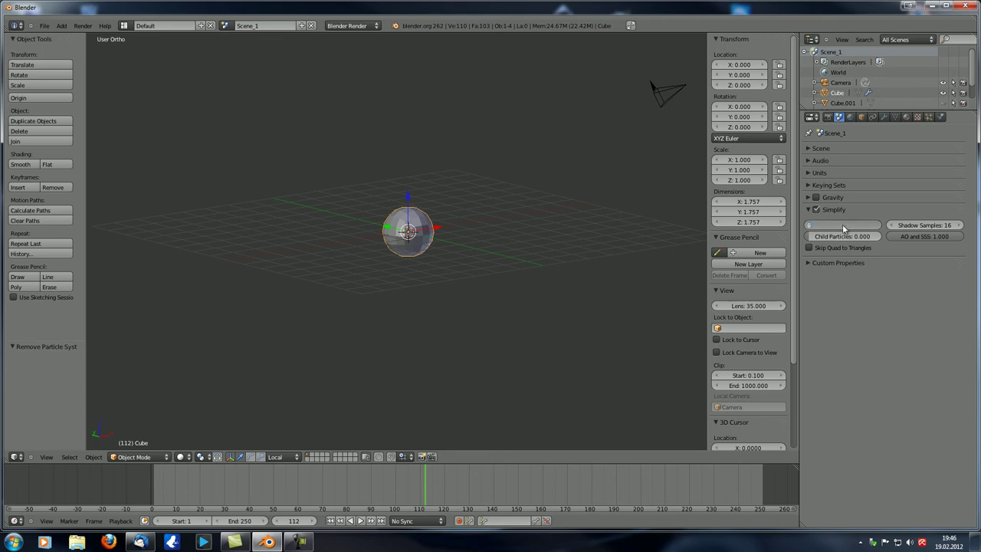
{"action": "key", "text": "Return"}
{"action": "left_click_drag", "start_coordinate": [828, 235], "coordinate": [882, 236]}
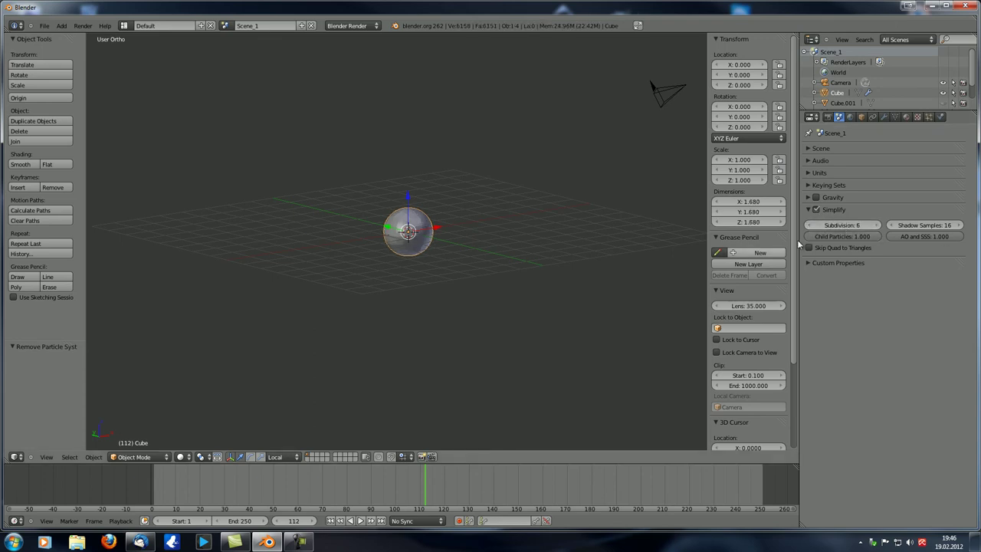
Remove the Subsurf modifier from the cube
{"action": "scroll", "coordinate": [500, 230], "scroll_direction": "up", "scroll_amount": 2}
{"action": "middle_click_drag", "start_coordinate": [500, 229], "coordinate": [598, 212]}
{"action": "scroll", "coordinate": [495, 192], "scroll_direction": "up", "scroll_amount": 2}
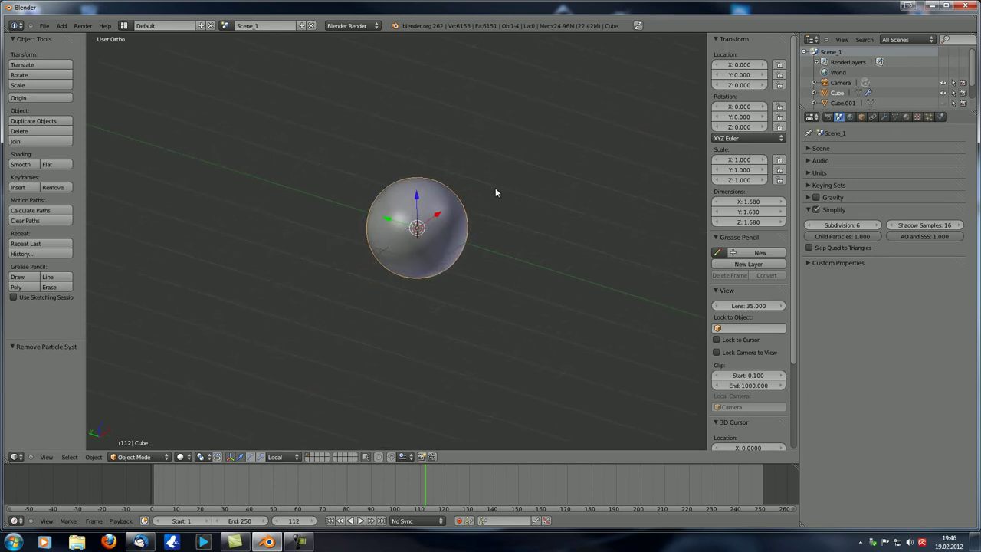
{"action": "left_click", "coordinate": [885, 116]}
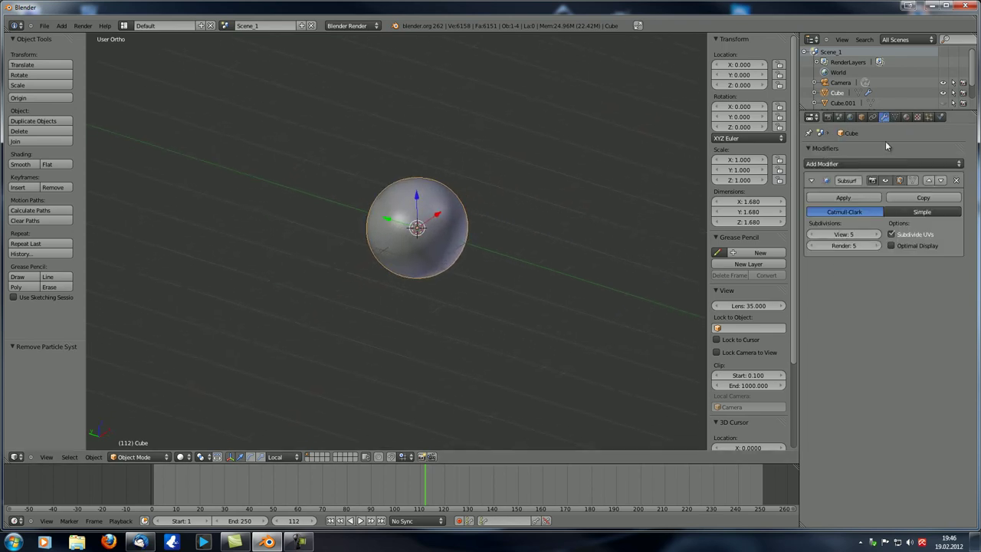
{"action": "left_click", "coordinate": [957, 181]}
{"action": "middle_click_drag", "start_coordinate": [477, 230], "coordinate": [431, 208]}
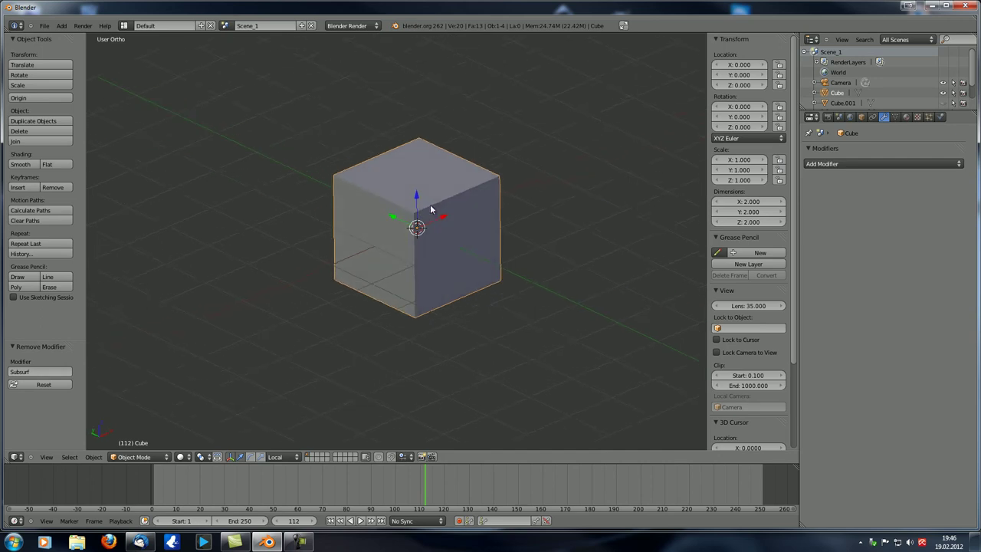
Enter Edit Mode with vertex selection and move one lower corner vertex of the cube about -1.74 units along Y
{"action": "key", "text": "Tab"}
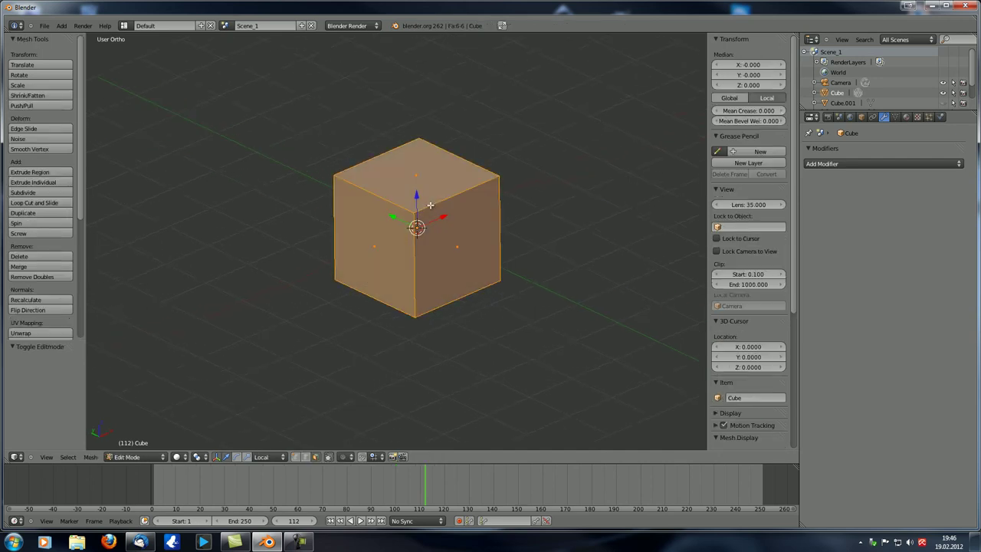
{"action": "middle_click_drag", "start_coordinate": [546, 269], "coordinate": [433, 311]}
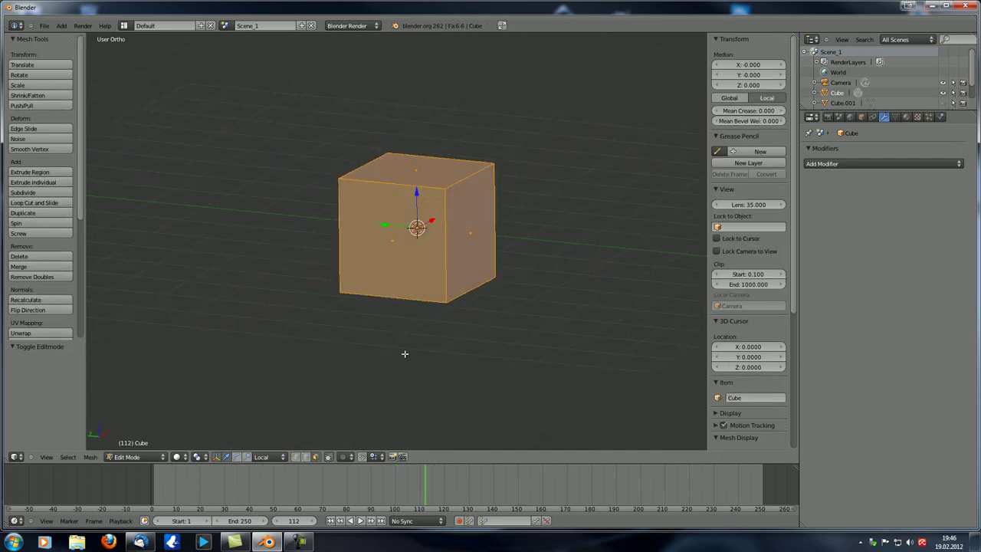
{"action": "left_click", "coordinate": [299, 458]}
{"action": "right_click", "coordinate": [445, 301]}
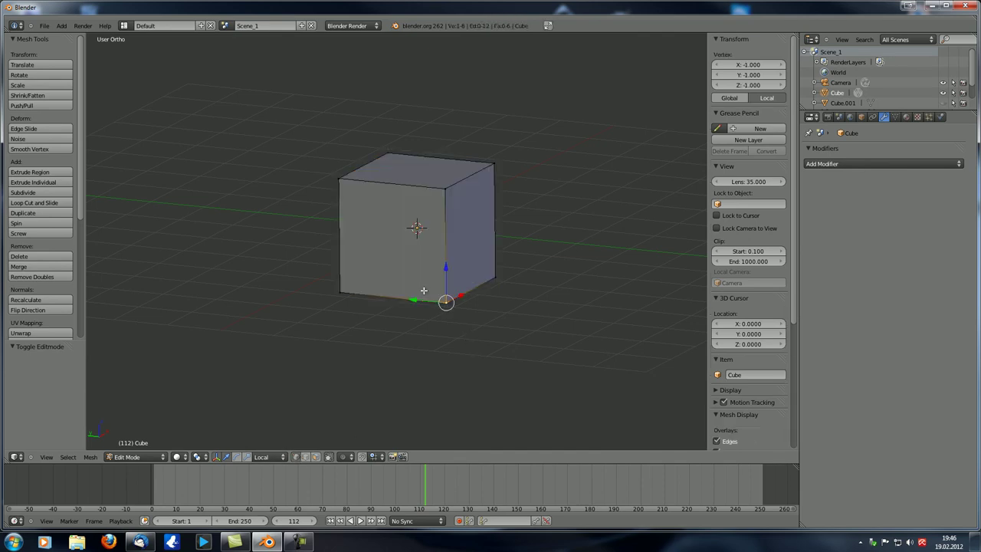
{"action": "key", "text": "g"}
{"action": "key", "text": "y"}
{"action": "left_click", "coordinate": [506, 322]}
{"action": "middle_click_drag", "start_coordinate": [486, 340], "coordinate": [447, 283]}
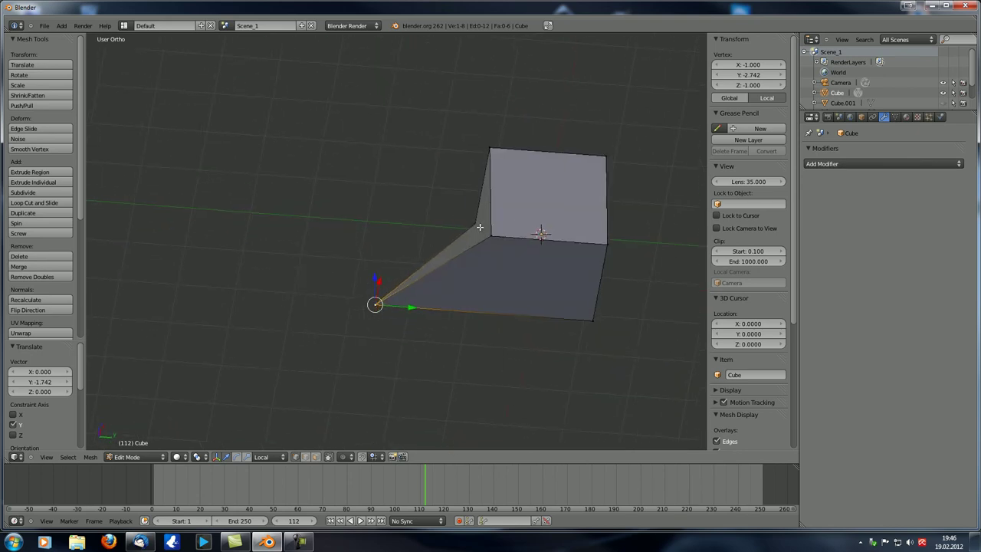
{"action": "middle_click_drag", "start_coordinate": [480, 227], "coordinate": [522, 246]}
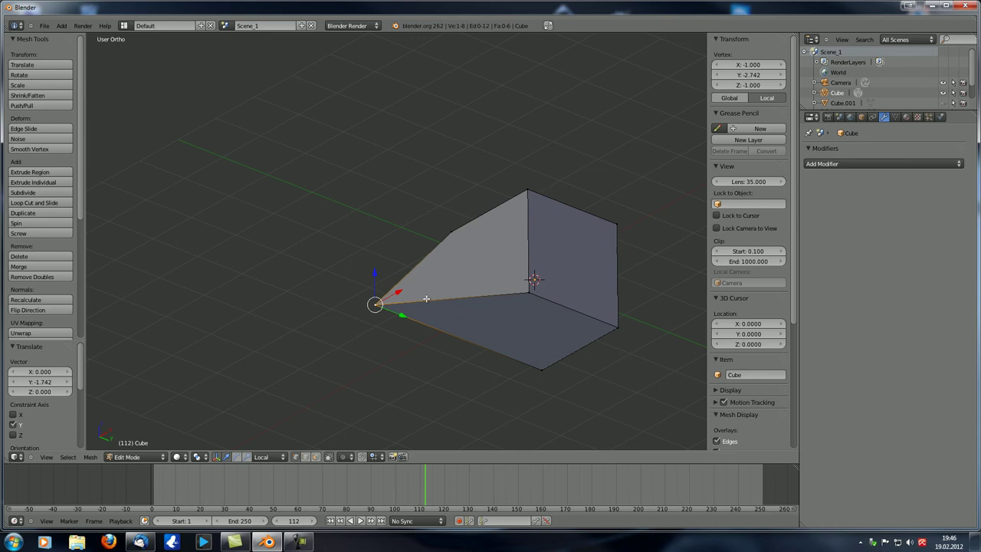
{"action": "middle_click_drag", "start_coordinate": [508, 295], "coordinate": [509, 361]}
{"action": "middle_click_drag", "start_coordinate": [530, 285], "coordinate": [515, 307]}
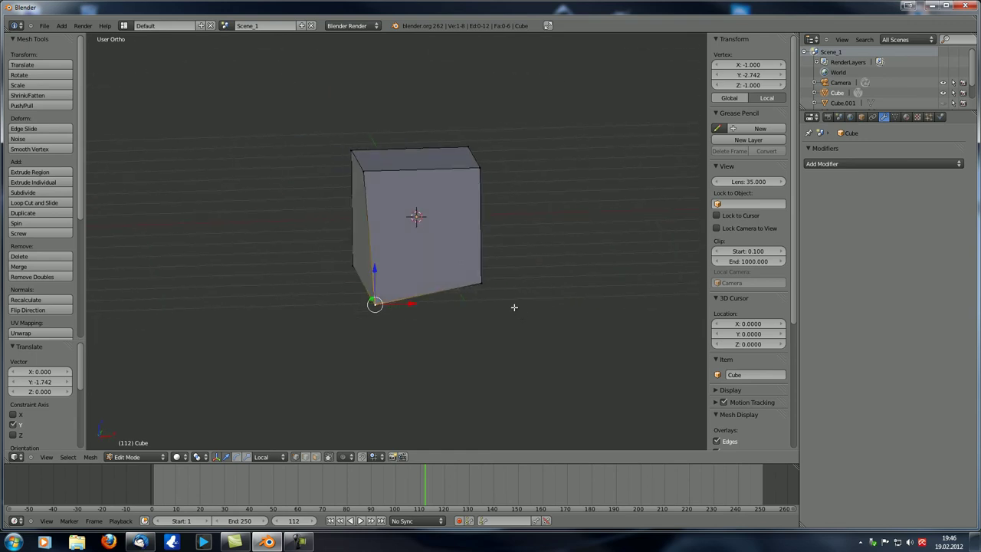
Leave Edit Mode and render the distorted cube from the camera view
{"action": "key", "text": "Tab"}
{"action": "middle_click_drag", "start_coordinate": [451, 316], "coordinate": [426, 334]}
{"action": "key", "text": "KP_5"}
{"action": "key", "text": "KP_0"}
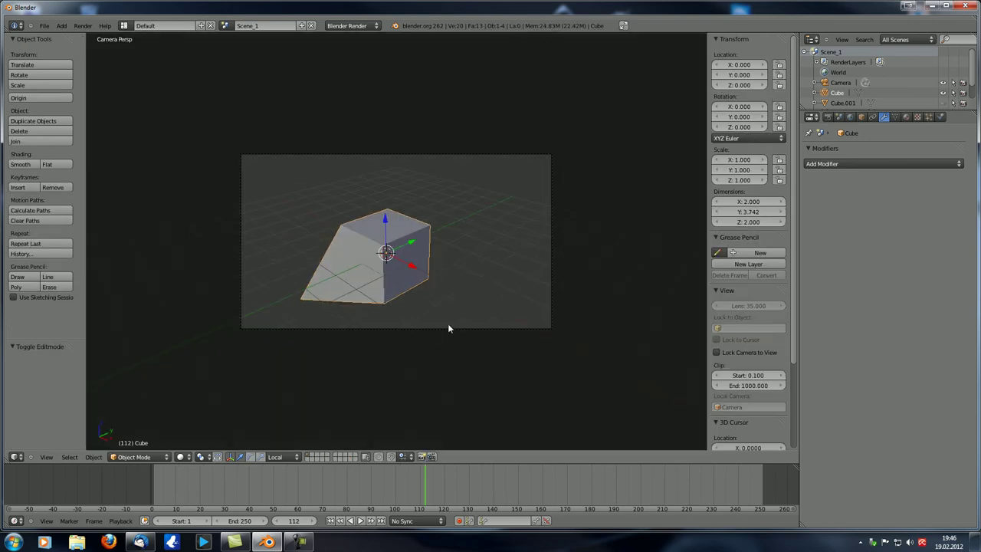
{"action": "left_click", "coordinate": [82, 26]}
{"action": "left_click", "coordinate": [84, 37]}
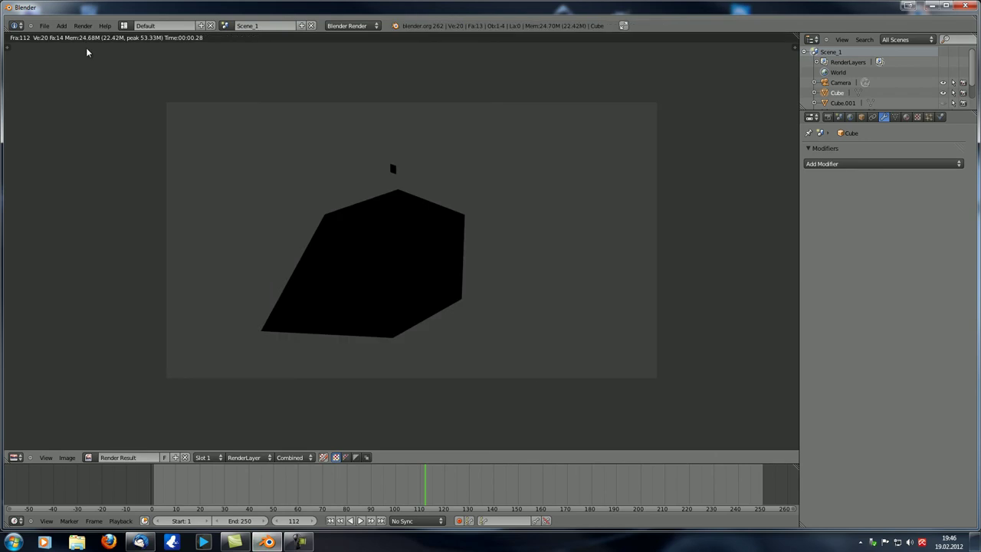
{"action": "key", "text": "Escape"}
Add a Point lamp, move it to about X 2.13, Y -1.23, Z 0.632, and render the lit scene
{"action": "middle_click_drag", "start_coordinate": [103, 74], "coordinate": [478, 257]}
{"action": "scroll", "coordinate": [463, 219], "scroll_direction": "down", "scroll_amount": 3}
{"action": "key", "text": "KP_5"}
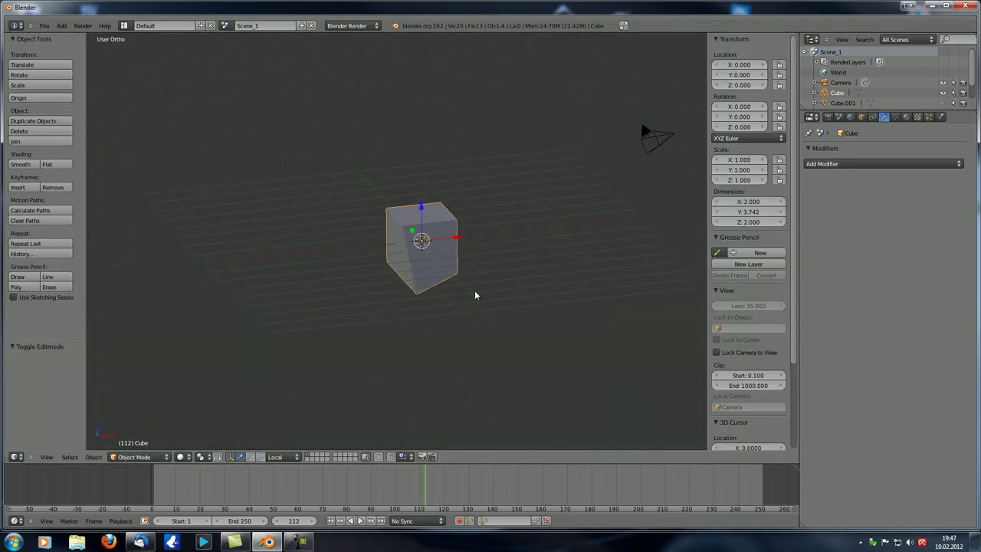
{"action": "key", "text": "shift+a"}
{"action": "mouse_move", "coordinate": [475, 292]}
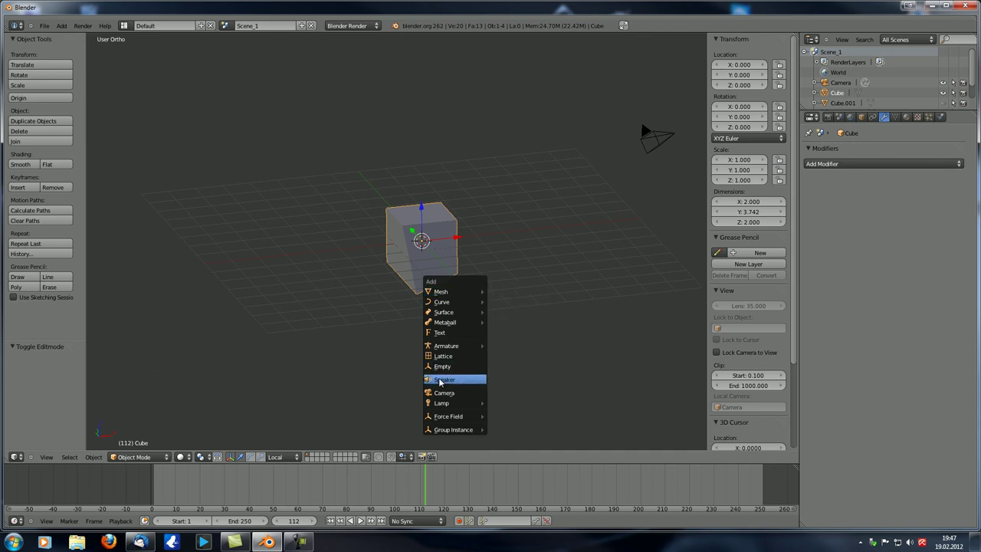
{"action": "mouse_move", "coordinate": [460, 404]}
{"action": "left_click", "coordinate": [526, 407]}
{"action": "middle_click_drag", "start_coordinate": [466, 263], "coordinate": [491, 268]}
{"action": "key", "text": "g"}
{"action": "left_click", "coordinate": [526, 265]}
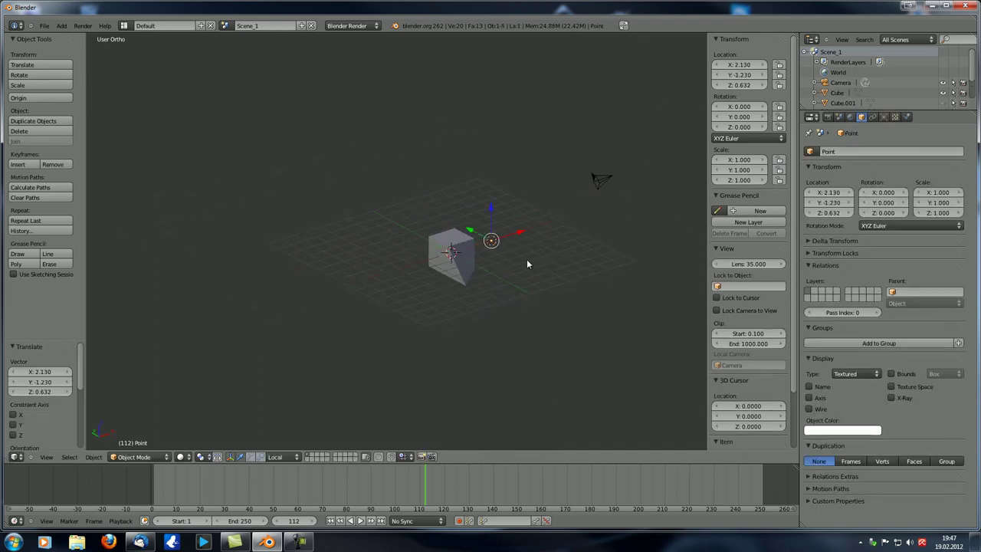
{"action": "key", "text": "F12"}
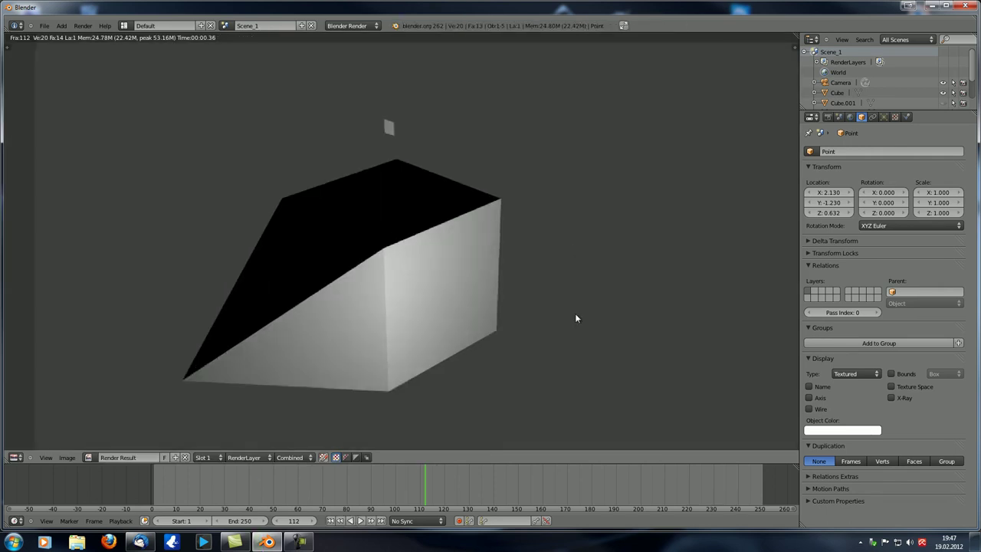
{"action": "key", "text": "Escape"}
Hide the distorted cube and enlarge the Outliner to inspect the leftover objects Cube.001 and Plane.002
{"action": "middle_click_drag", "start_coordinate": [398, 264], "coordinate": [444, 245]}
{"action": "scroll", "coordinate": [452, 256], "scroll_direction": "up", "scroll_amount": 2}
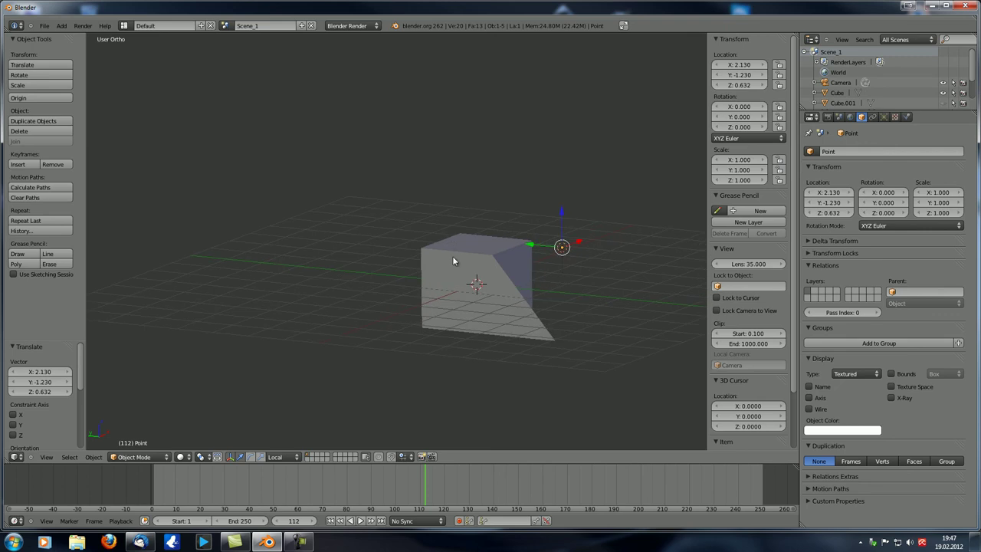
{"action": "right_click", "coordinate": [455, 267]}
{"action": "key", "text": "h"}
{"action": "middle_click_drag", "start_coordinate": [455, 270], "coordinate": [472, 268]}
{"action": "left_click", "coordinate": [832, 104]}
{"action": "scroll", "coordinate": [637, 214], "scroll_direction": "down", "scroll_amount": 3}
{"action": "left_click_drag", "start_coordinate": [891, 111], "coordinate": [889, 232]}
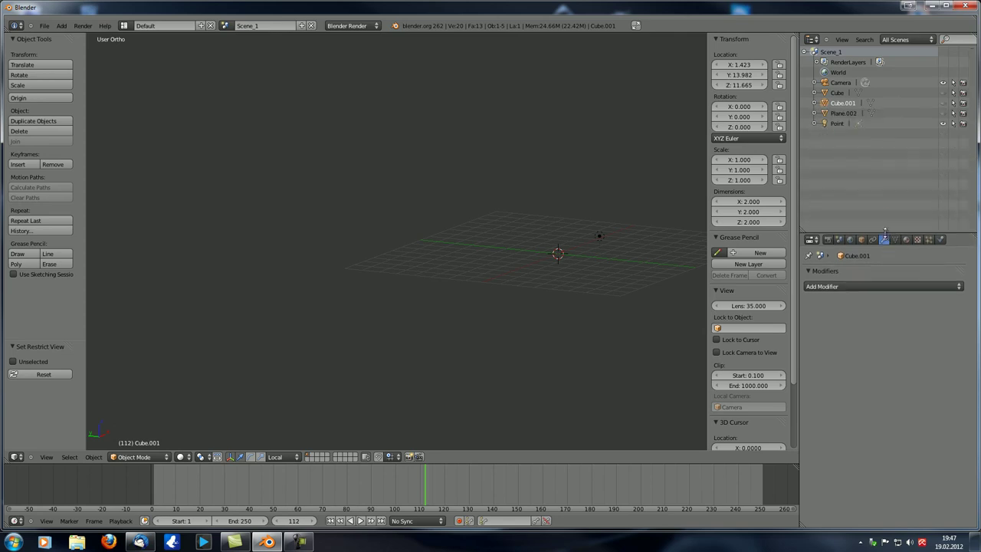
{"action": "left_click", "coordinate": [835, 114]}
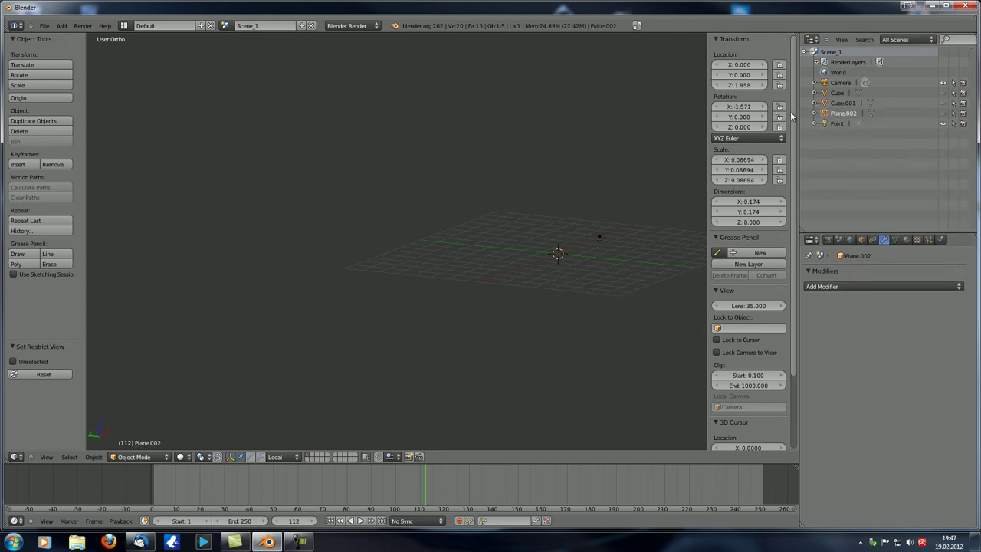
{"action": "left_click", "coordinate": [225, 26]}
{"action": "left_click", "coordinate": [237, 40]}
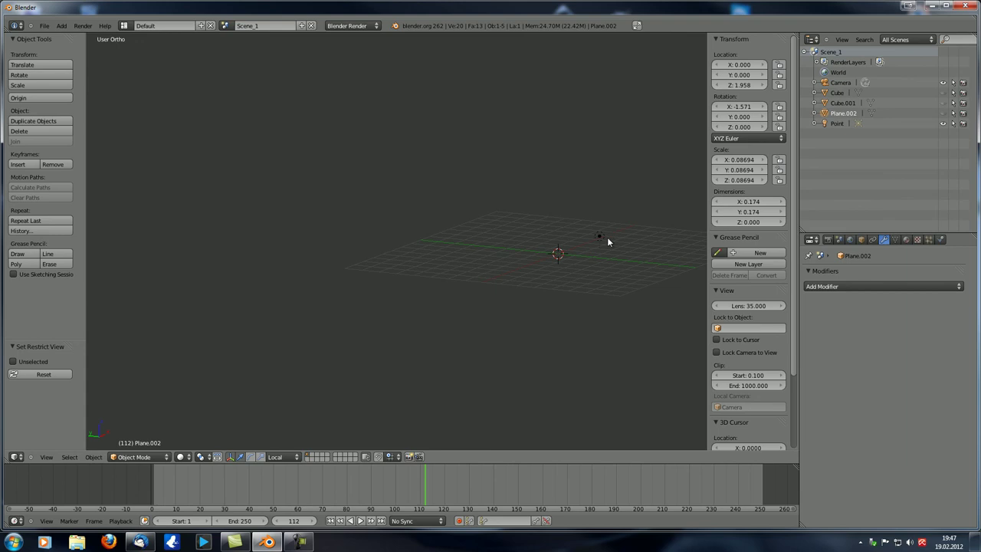
Unhide all objects and delete the small plane Plane.002 above the distorted cube
{"action": "key", "text": "alt+h"}
{"action": "middle_click_drag", "start_coordinate": [612, 232], "coordinate": [584, 246]}
{"action": "scroll", "coordinate": [537, 237], "scroll_direction": "up", "scroll_amount": 3}
{"action": "right_click", "coordinate": [488, 215]}
{"action": "key", "text": "x"}
{"action": "left_click", "coordinate": [485, 216]}
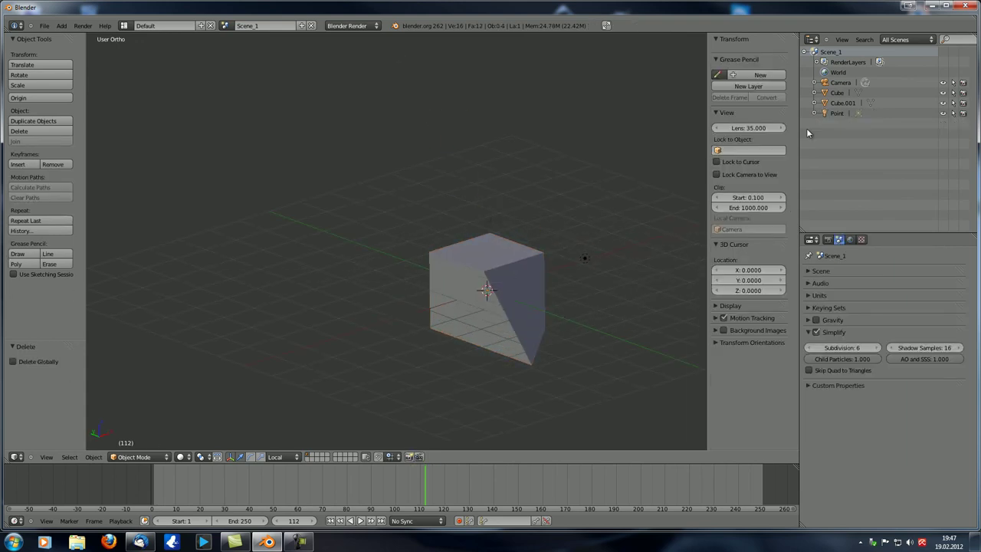
Delete the leftover Cube.001 object from the scene
{"action": "left_click", "coordinate": [843, 103]}
{"action": "key", "text": "x"}
{"action": "left_click", "coordinate": [306, 250]}
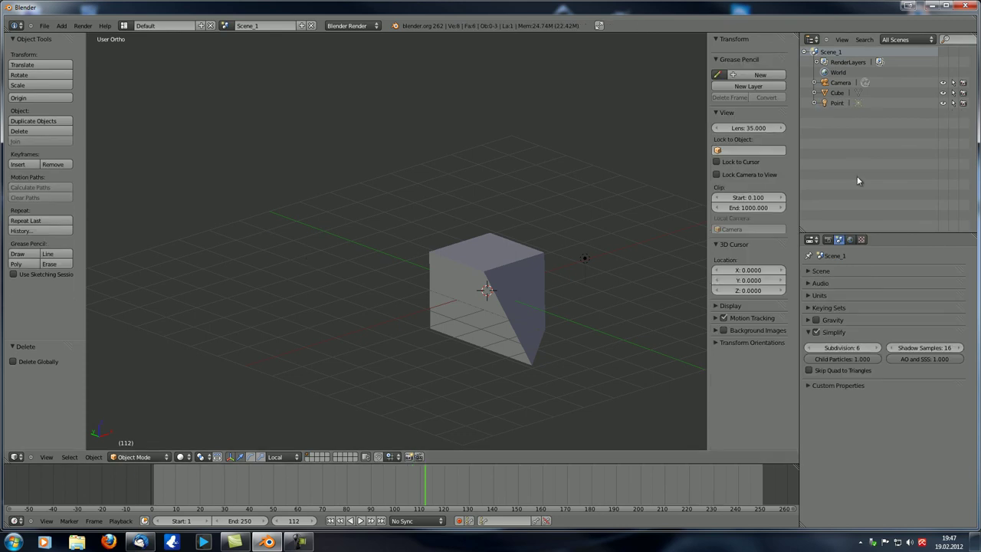
Select the distorted cube and render it from the camera view to examine its shading
{"action": "left_click", "coordinate": [838, 93]}
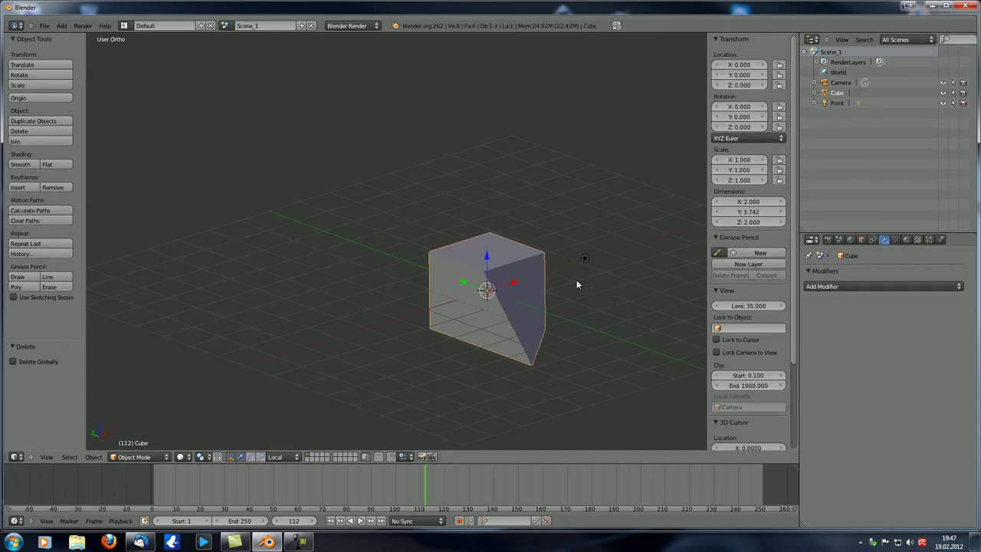
{"action": "key", "text": "KP_0"}
{"action": "key", "text": "F12"}
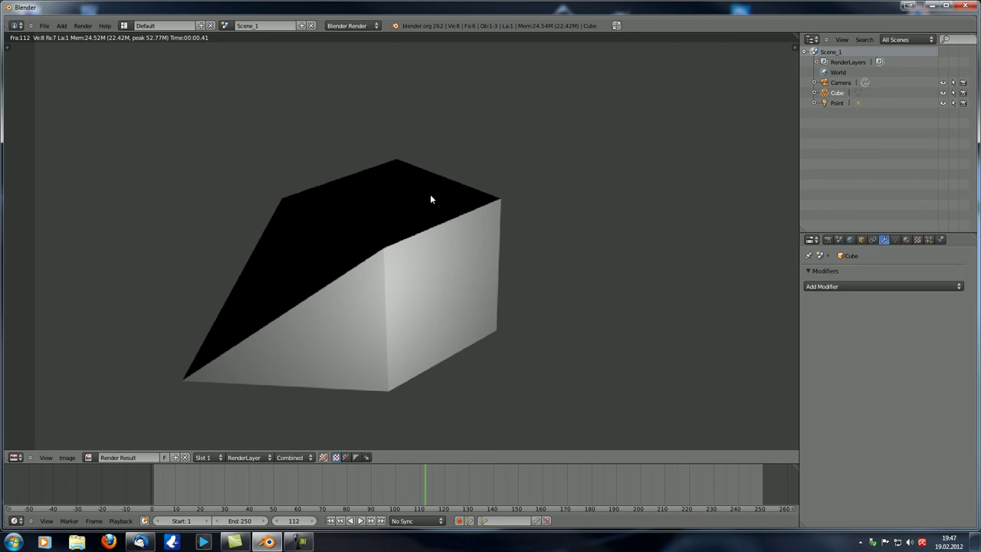
{"action": "key", "text": "Escape"}
Enable Skip Quad to Triangles in the scene's Simplify settings
{"action": "key", "text": "KP_0"}
{"action": "scroll", "coordinate": [335, 285], "scroll_direction": "up", "scroll_amount": 3}
{"action": "scroll", "coordinate": [335, 284], "scroll_direction": "down", "scroll_amount": 1}
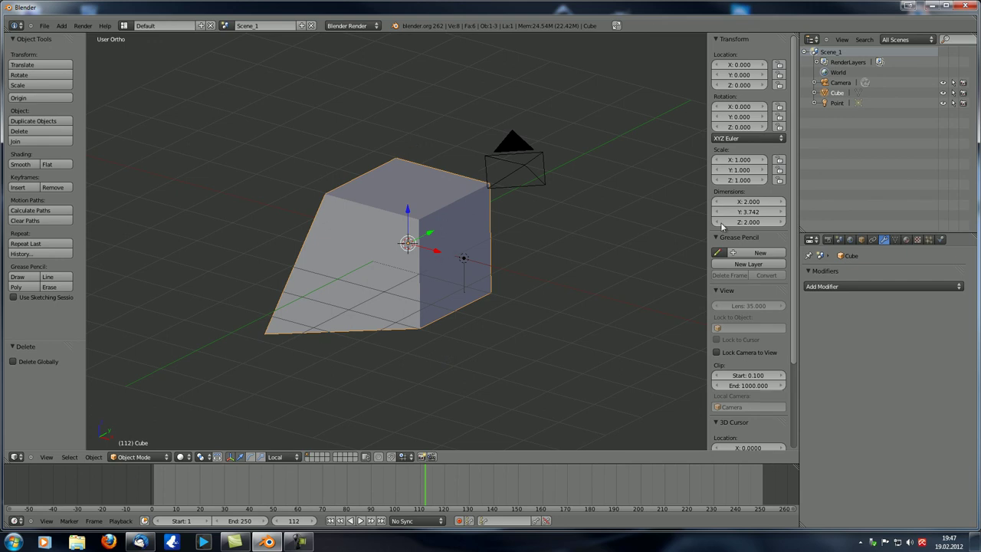
{"action": "left_click", "coordinate": [839, 239]}
{"action": "left_click", "coordinate": [840, 308]}
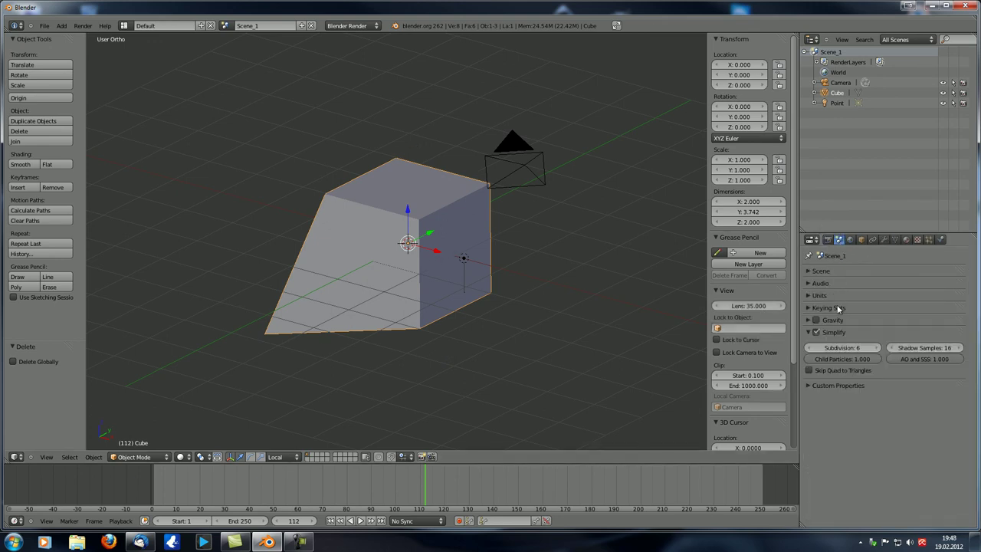
{"action": "left_click", "coordinate": [828, 374]}
Render the cube through the camera with Skip Quad to Triangles enabled to compare the bent face's shading
{"action": "key", "text": "ctrl+alt+KP_0"}
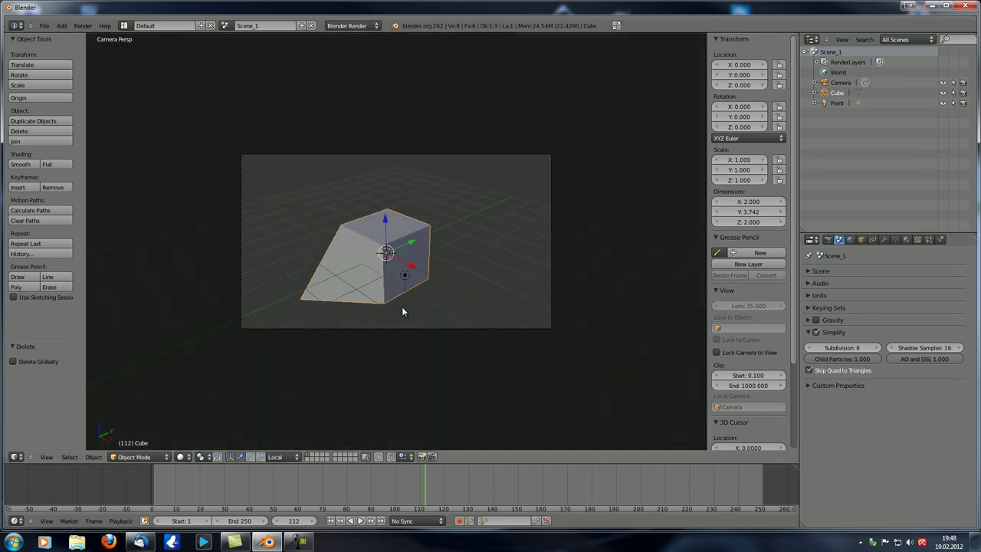
{"action": "key", "text": "F12"}
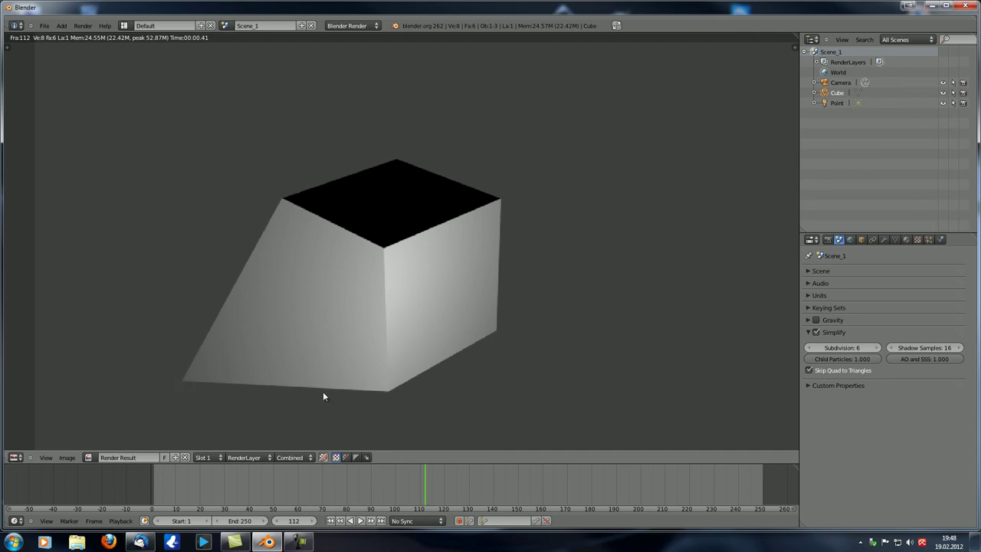
{"action": "key", "text": "Escape"}
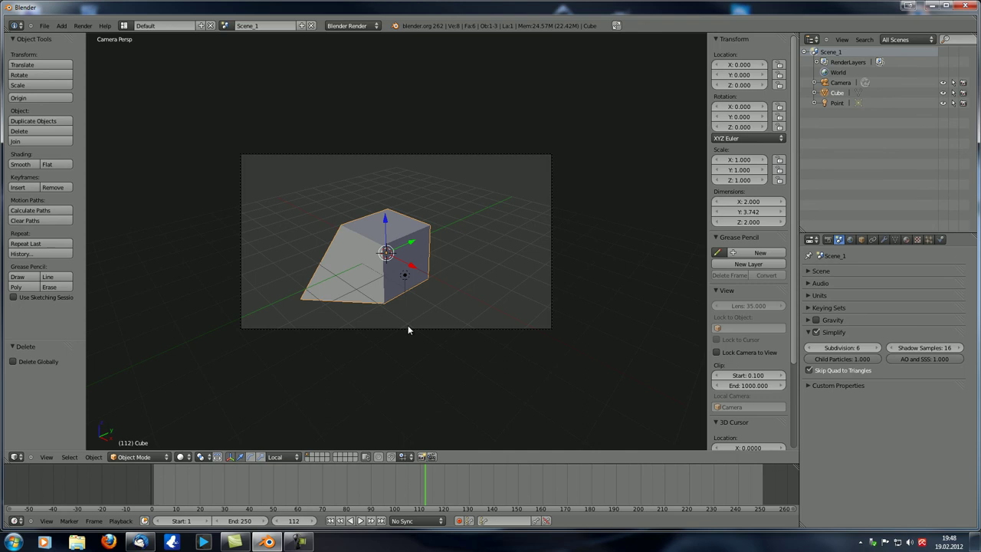
Disable Skip Quad to Triangles and turn off Simplify for the scene
{"action": "left_click", "coordinate": [809, 370]}
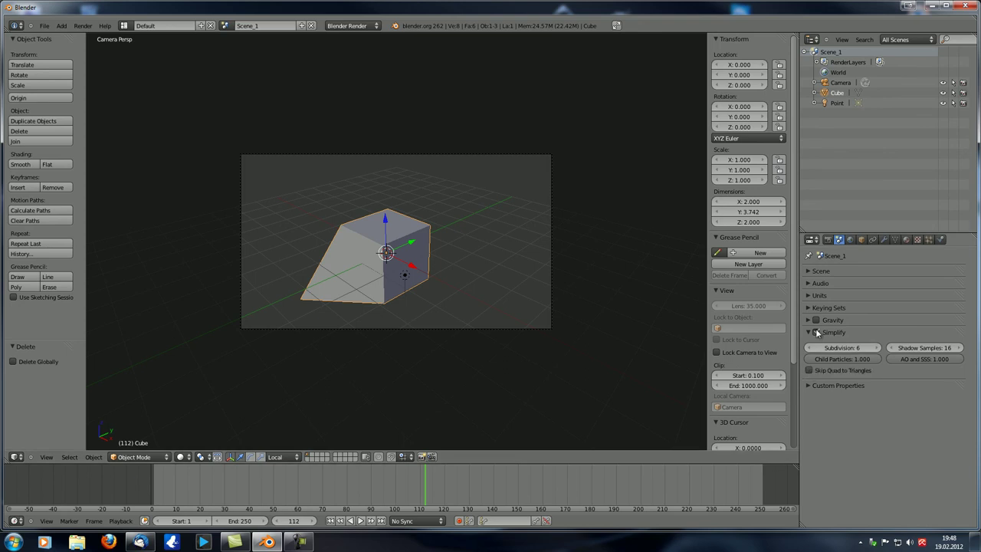
{"action": "left_click", "coordinate": [811, 335]}
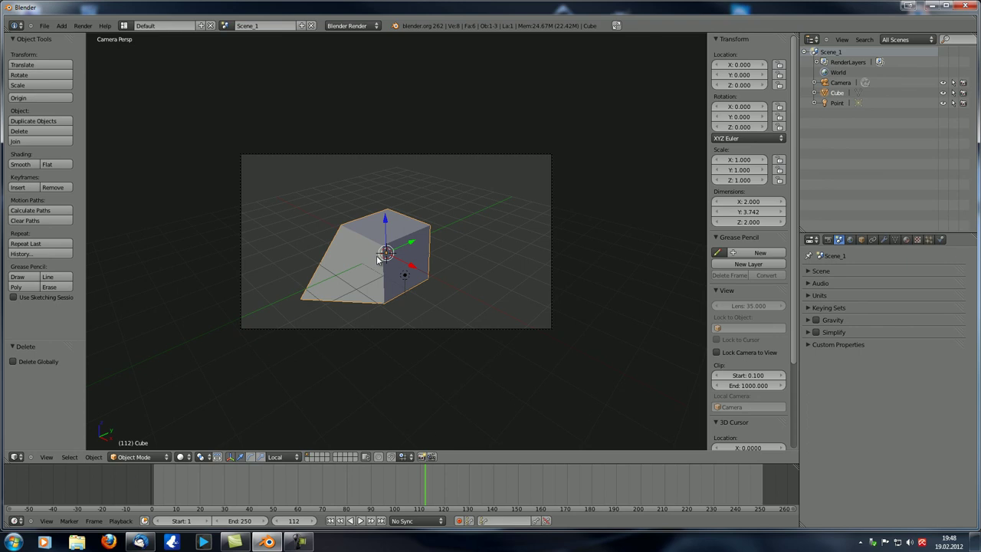
{"action": "middle_click_drag", "start_coordinate": [385, 256], "coordinate": [386, 266]}
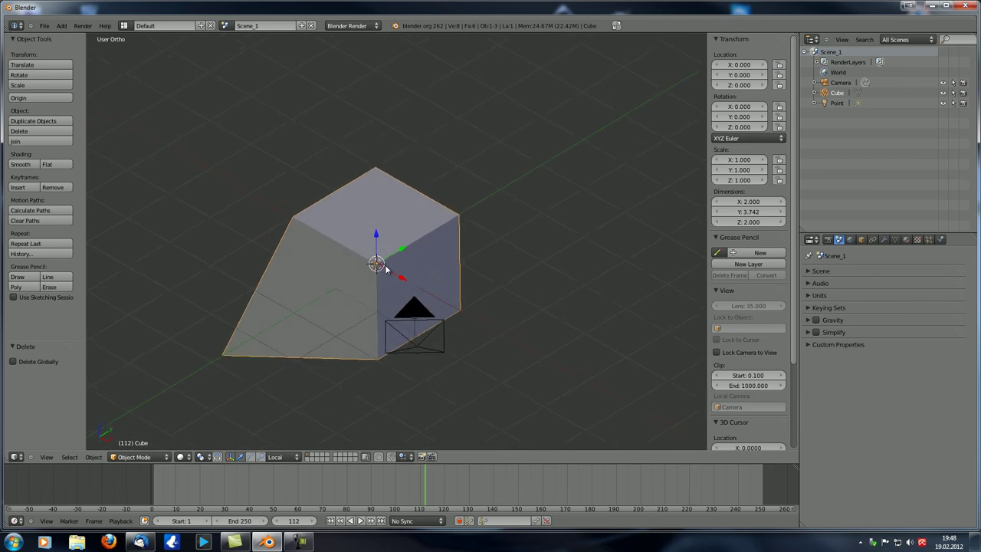